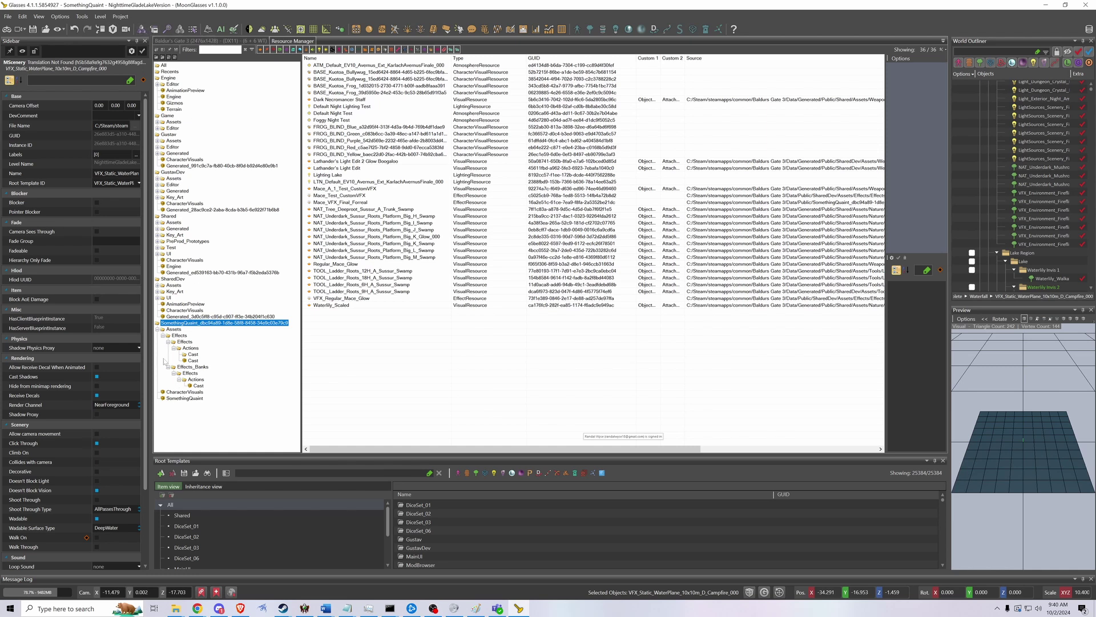
Step: Examine the SomethingQuaint mod's resources and its Assets, Effects and Effects_Banks folders down to their Actions and Cast entries
click(172, 329)
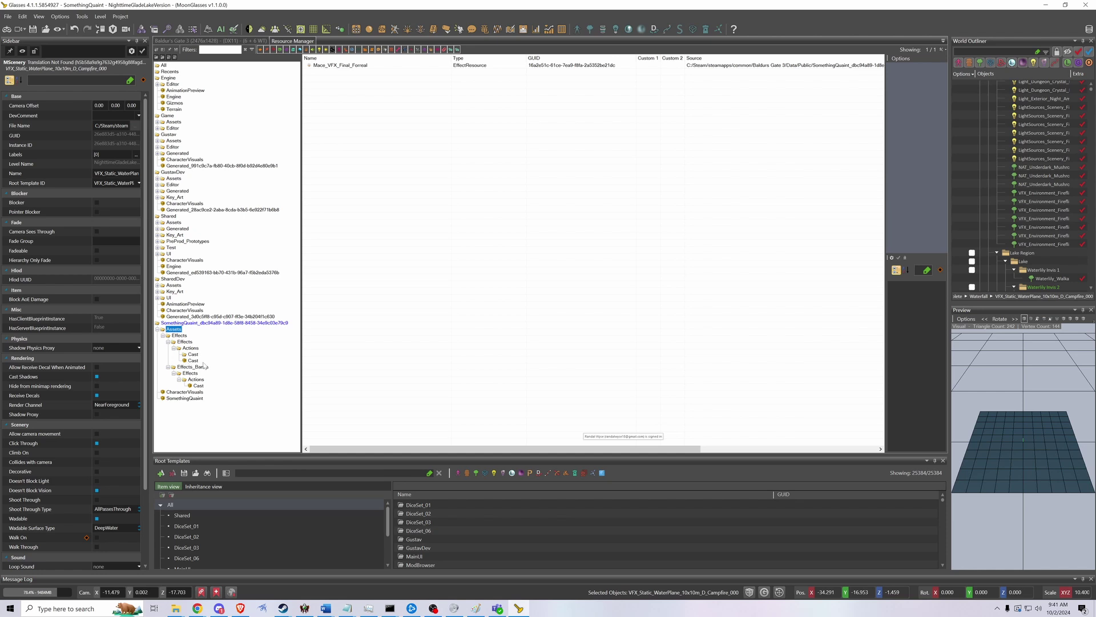
click(201, 323)
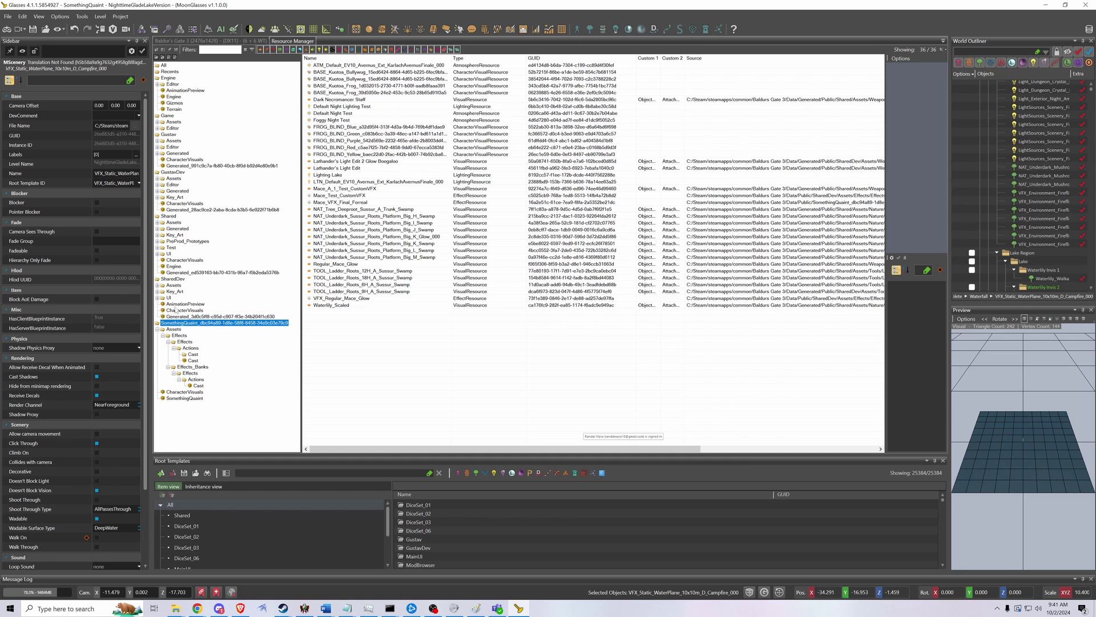
click(175, 329)
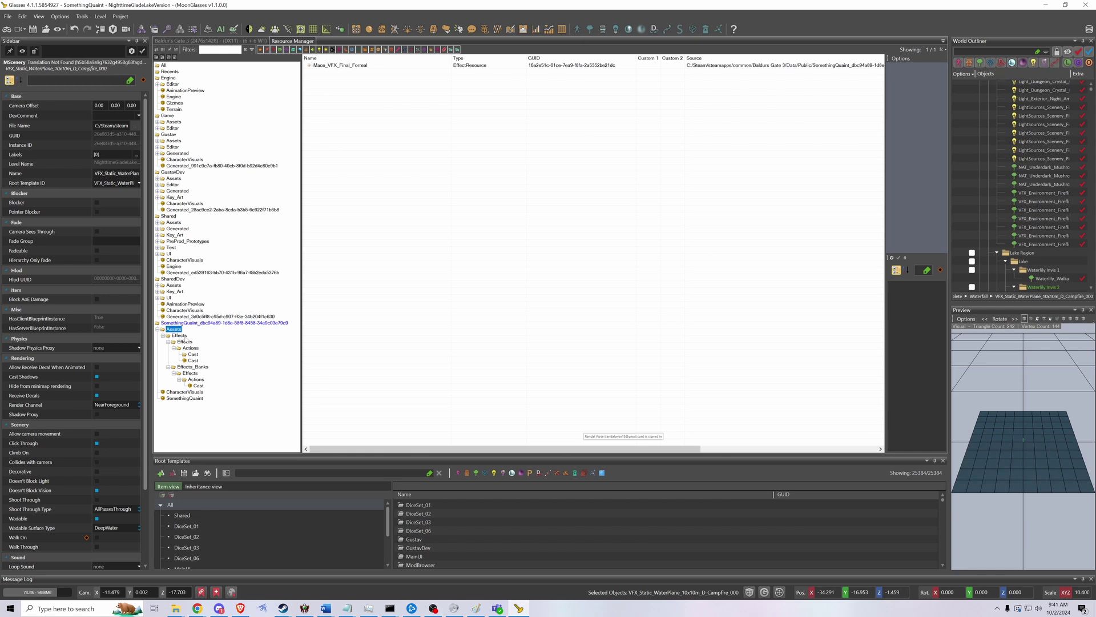
click(185, 342)
click(192, 347)
click(193, 354)
click(193, 361)
click(191, 361)
click(194, 354)
click(193, 362)
click(197, 386)
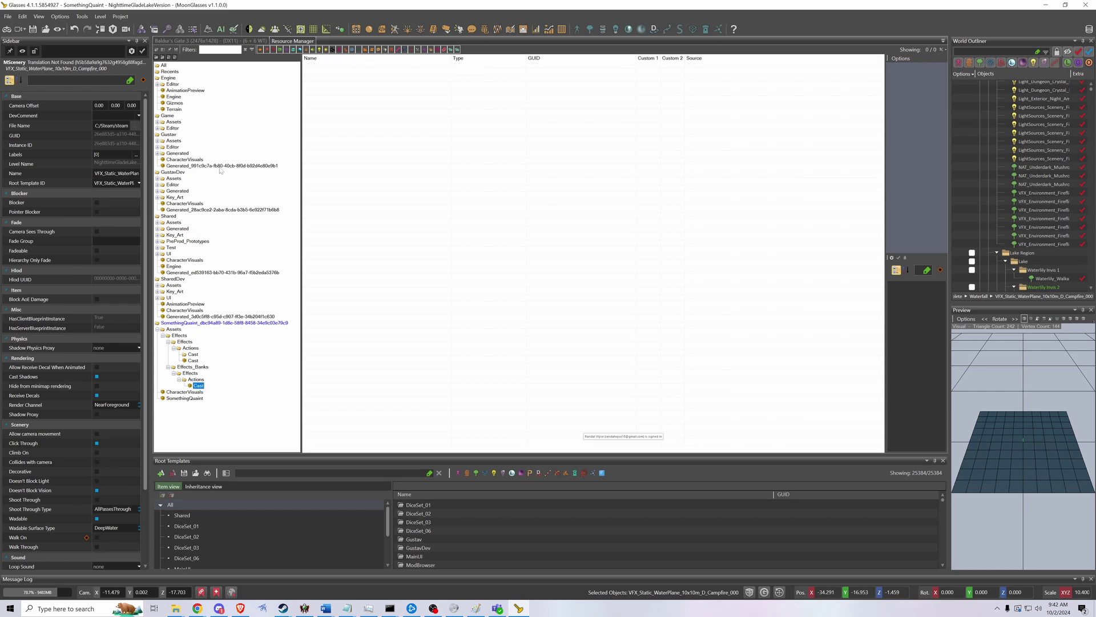
click(192, 379)
click(193, 367)
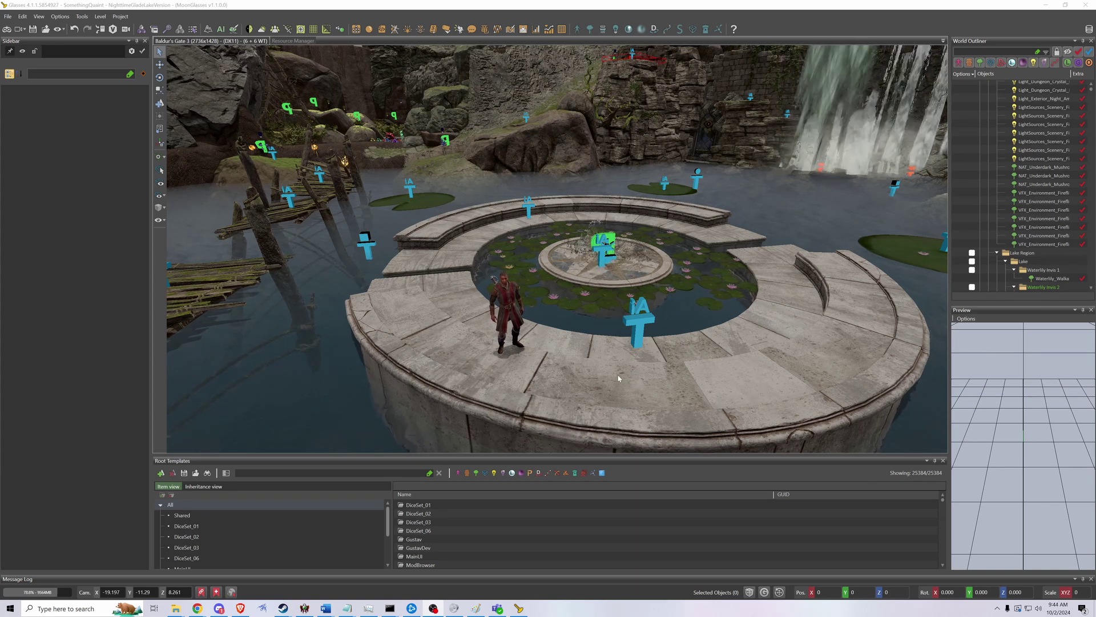
Step: Search the root templates for "mace" and select MAG_Viconia_Mace
right_drag(619, 376, 616, 377)
click(249, 472)
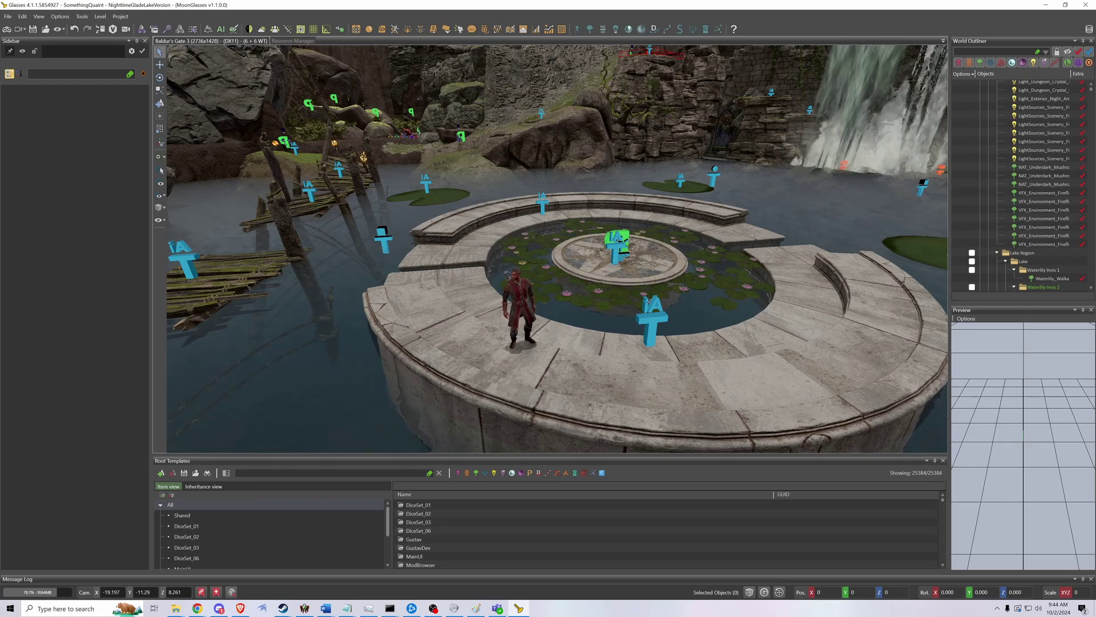
text(mace)
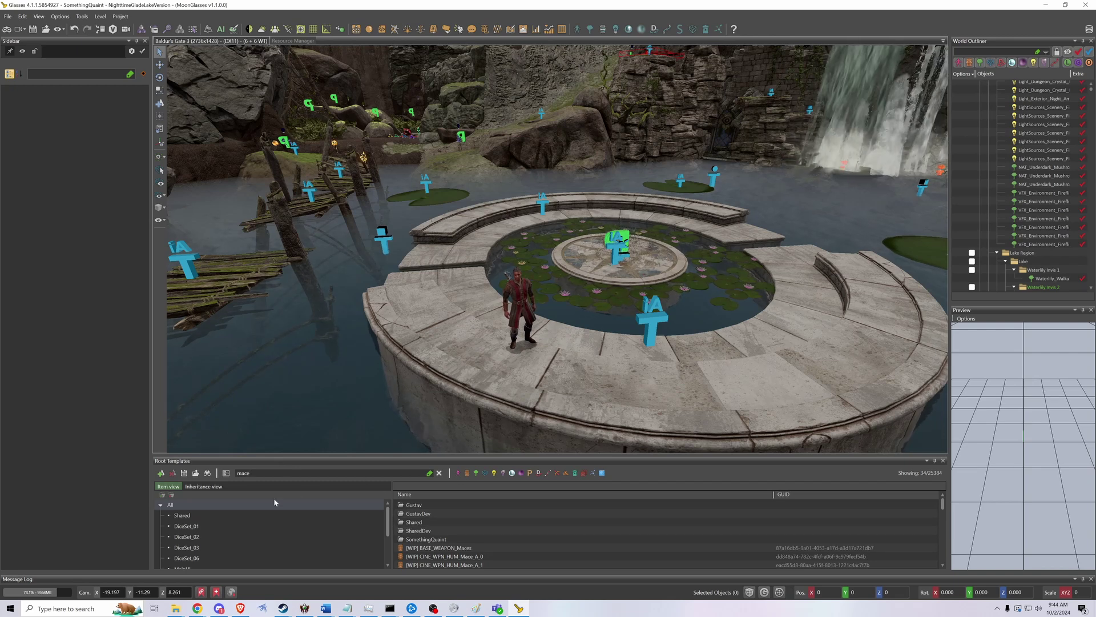
scroll(474, 516, down, 5)
click(475, 514)
scroll(471, 522, up, 1)
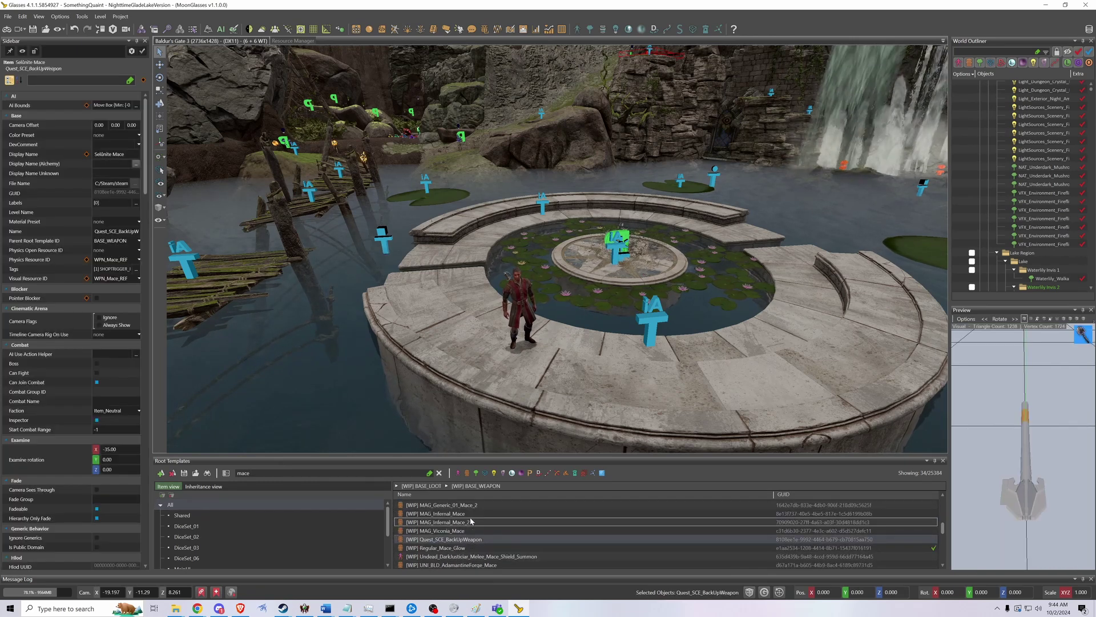
click(467, 531)
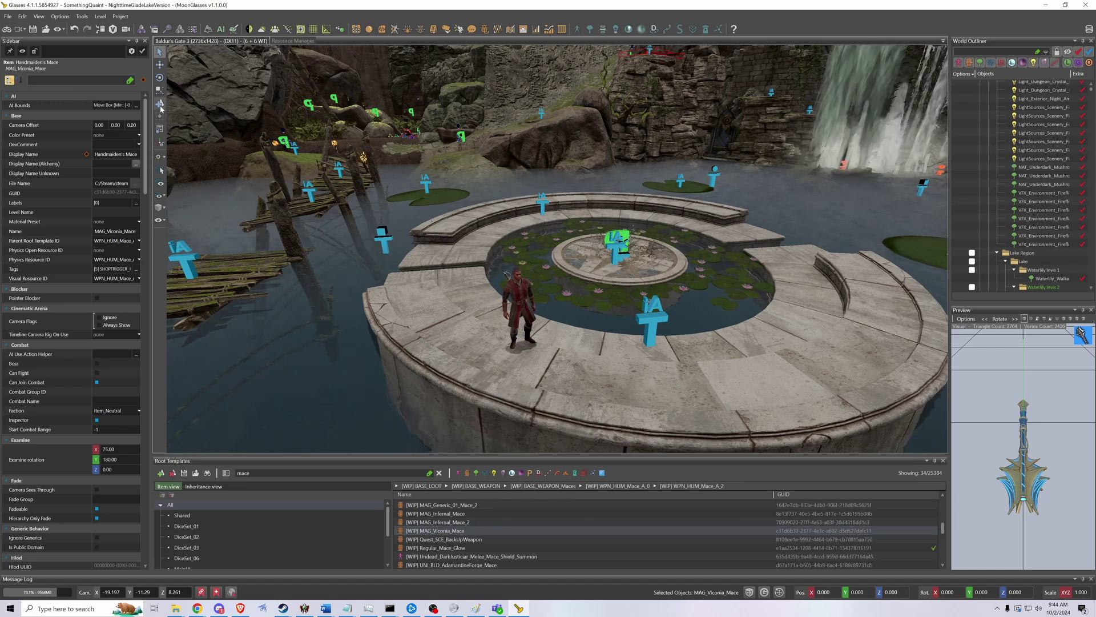
Step: Start a new root template from MAG_Viconia_Mace and assign it to the SomethingQuaint mod
right_click(439, 533)
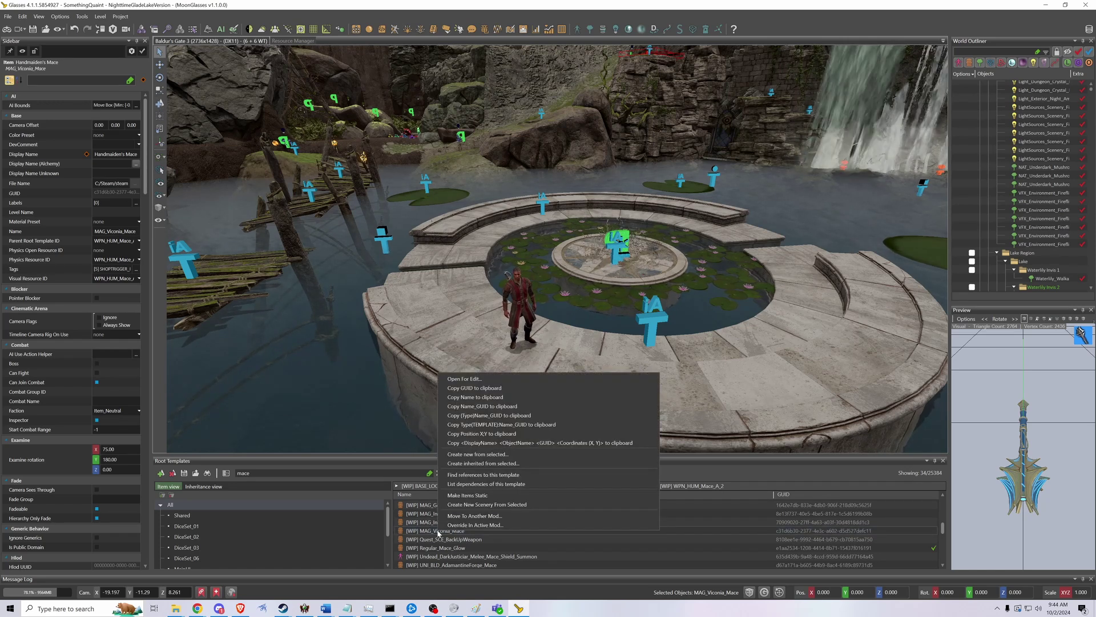
click(483, 455)
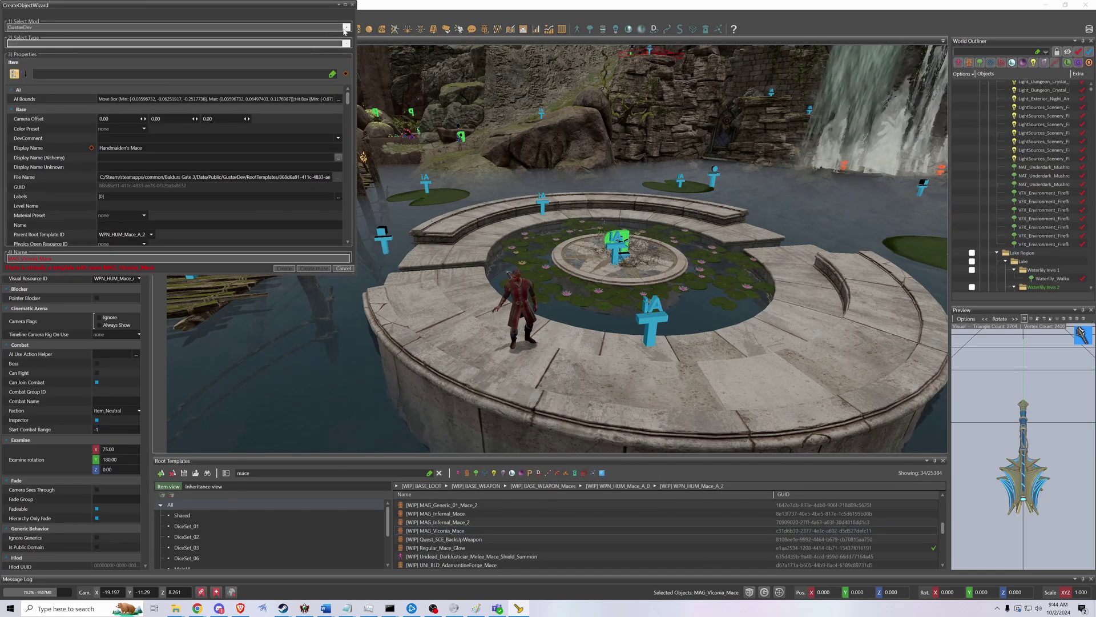
click(346, 28)
click(232, 92)
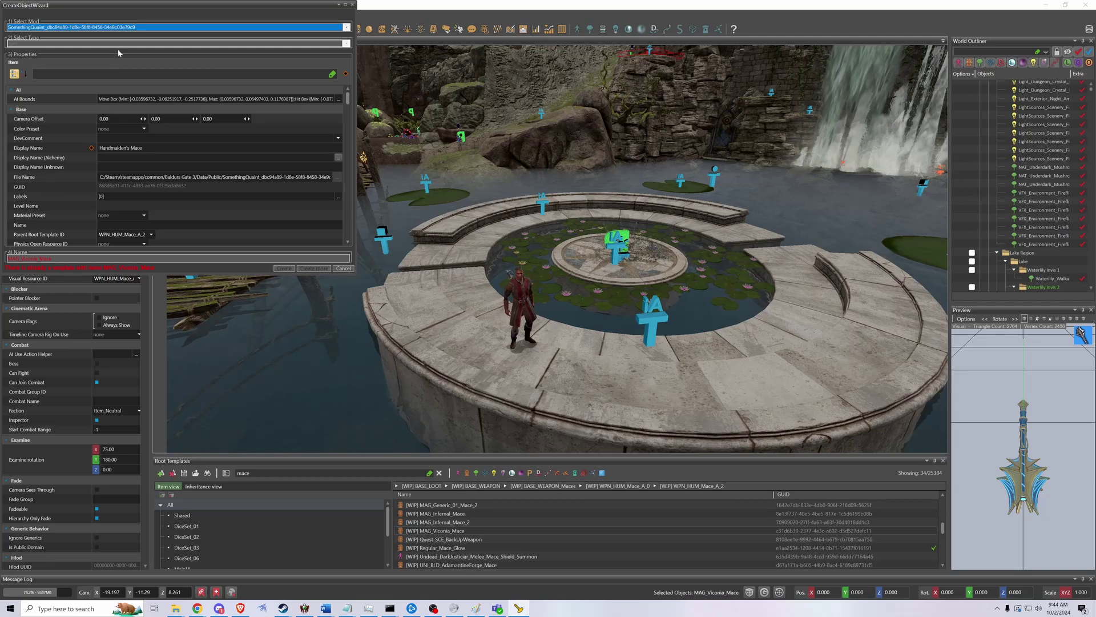
Step: Name the new root template Viconia_Mace_CustomVFX and create it
click(53, 258)
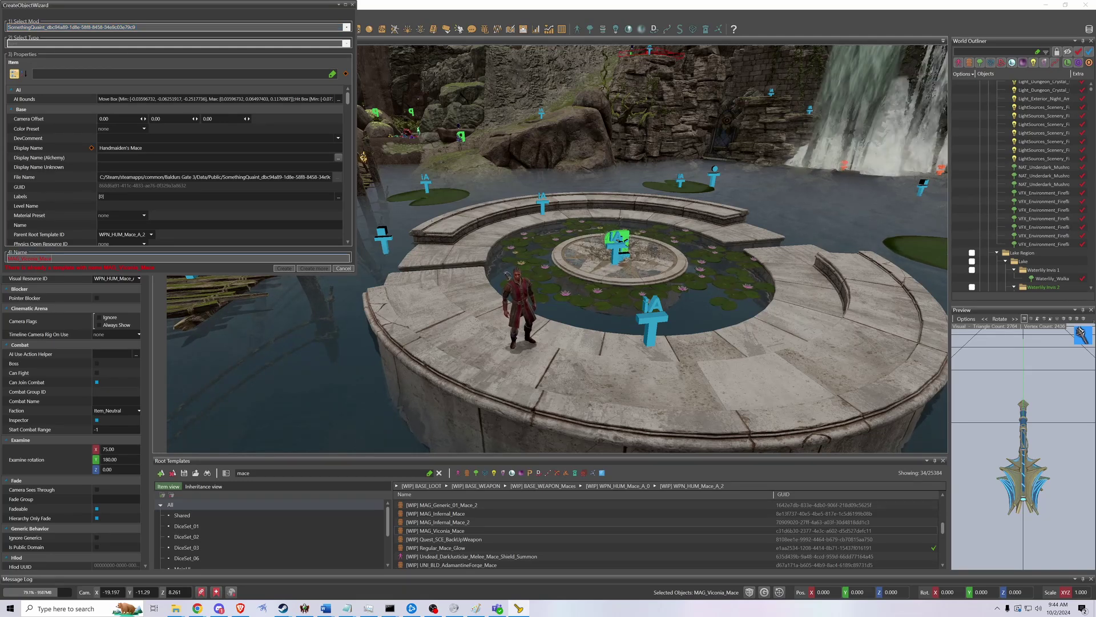
key(ctrl+a)
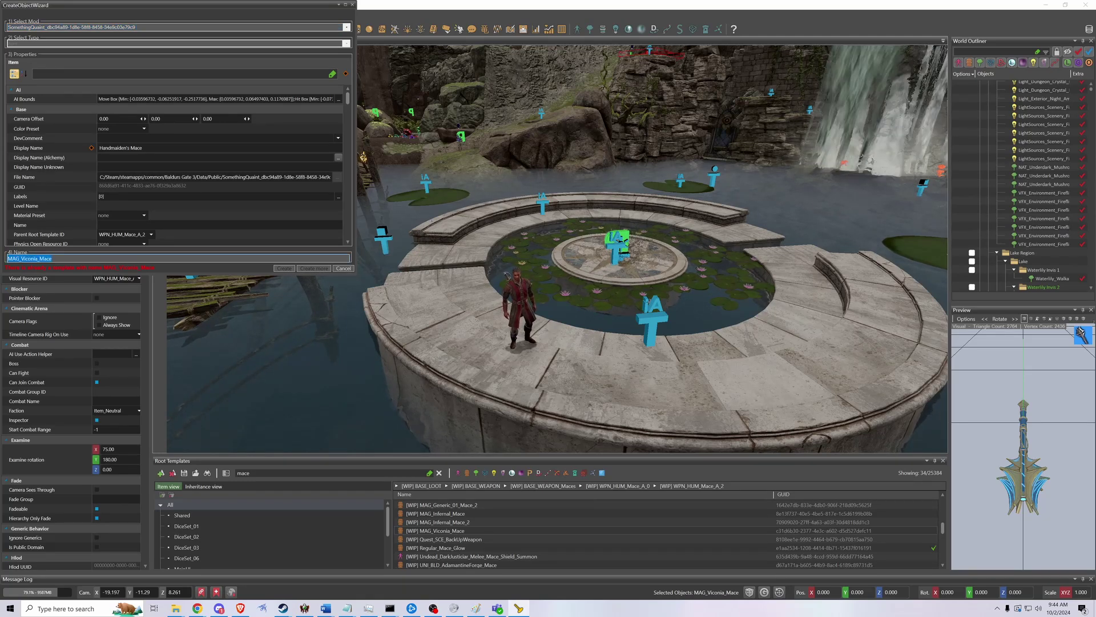
text(V)
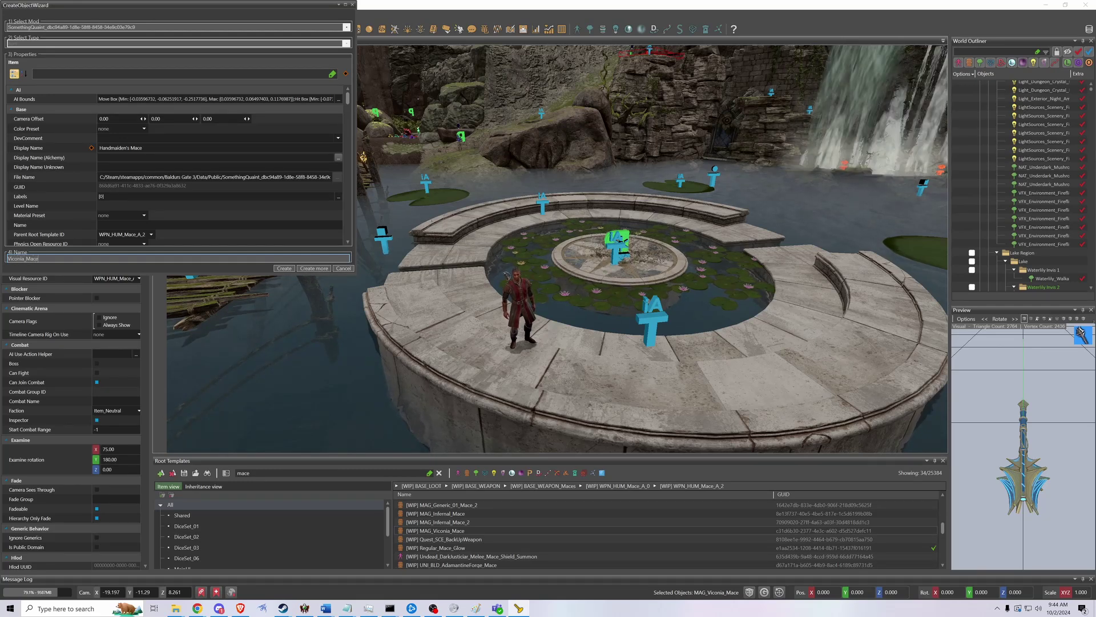
key(BackSpace)
text(_Cust)
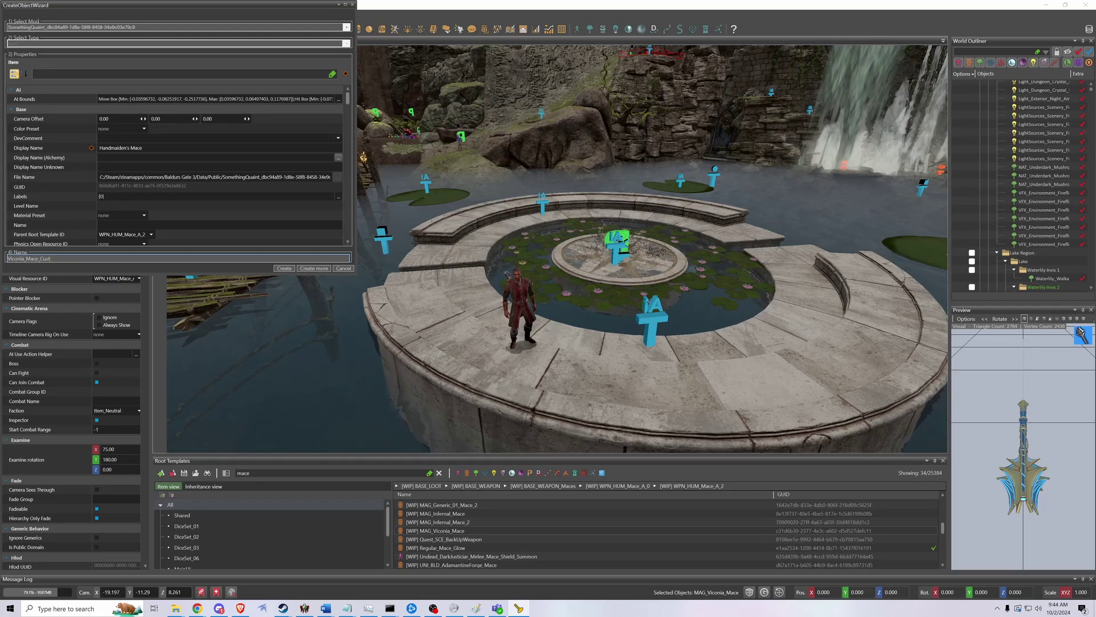
text(omVFX)
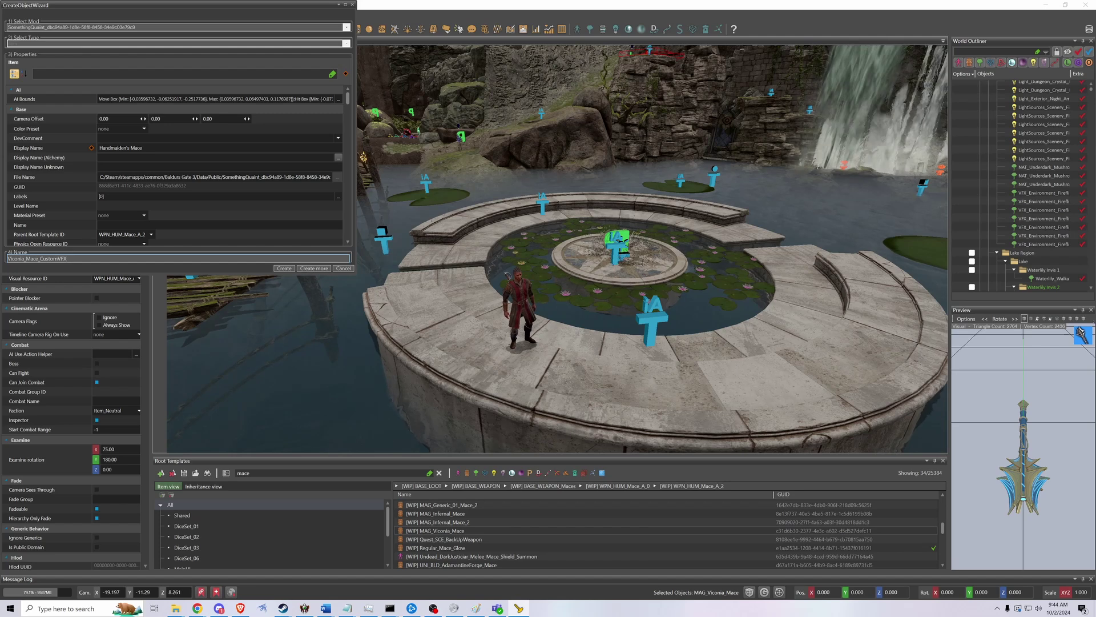
click(276, 269)
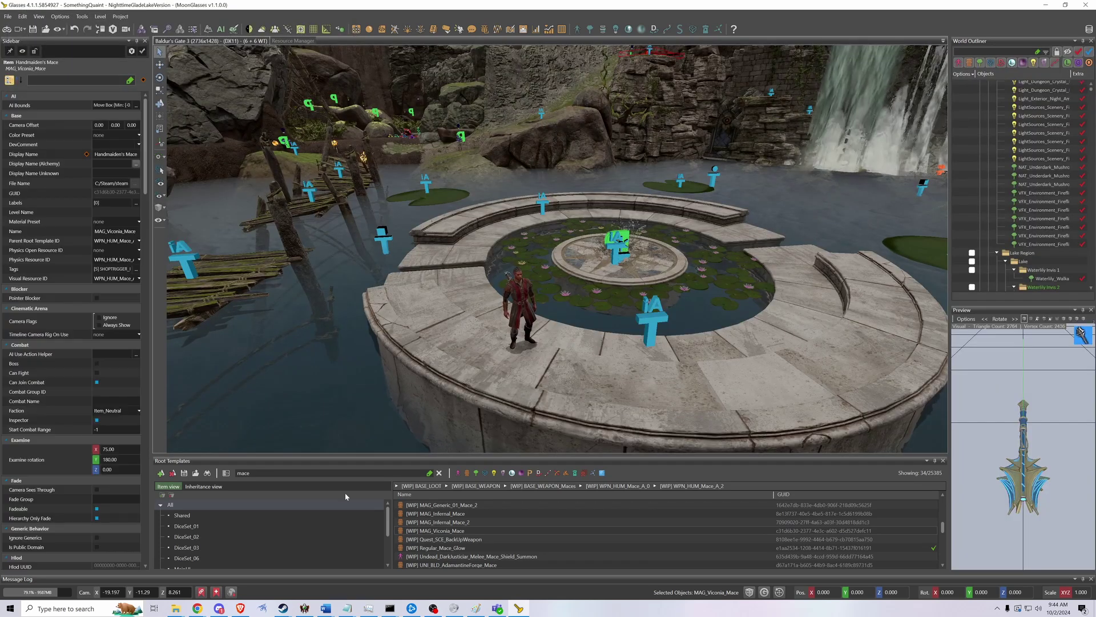
Step: Select Viconia_Mace_CustomVFX among the SomethingQuaint root templates and copy its Visual Resource ID value
scroll(276, 512, down, 3)
click(218, 563)
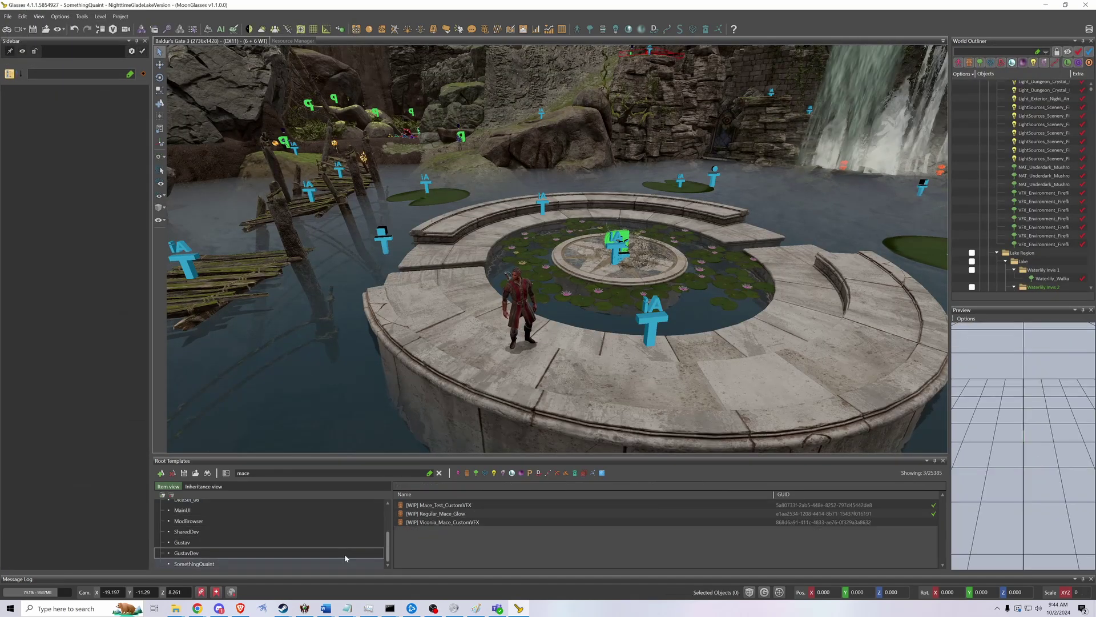
click(454, 523)
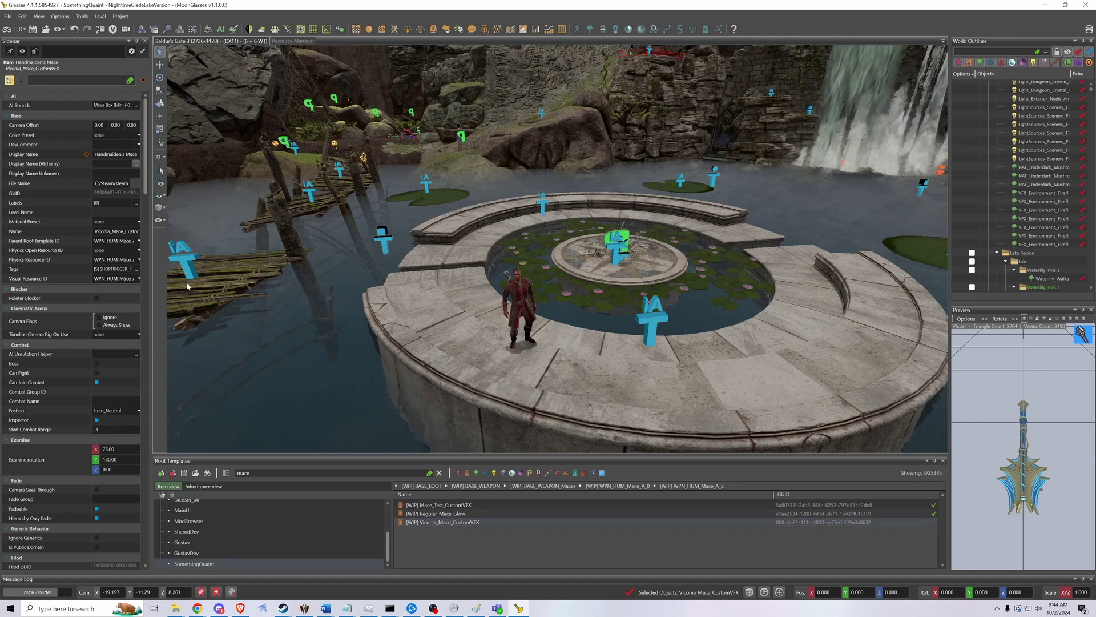
right_click(25, 280)
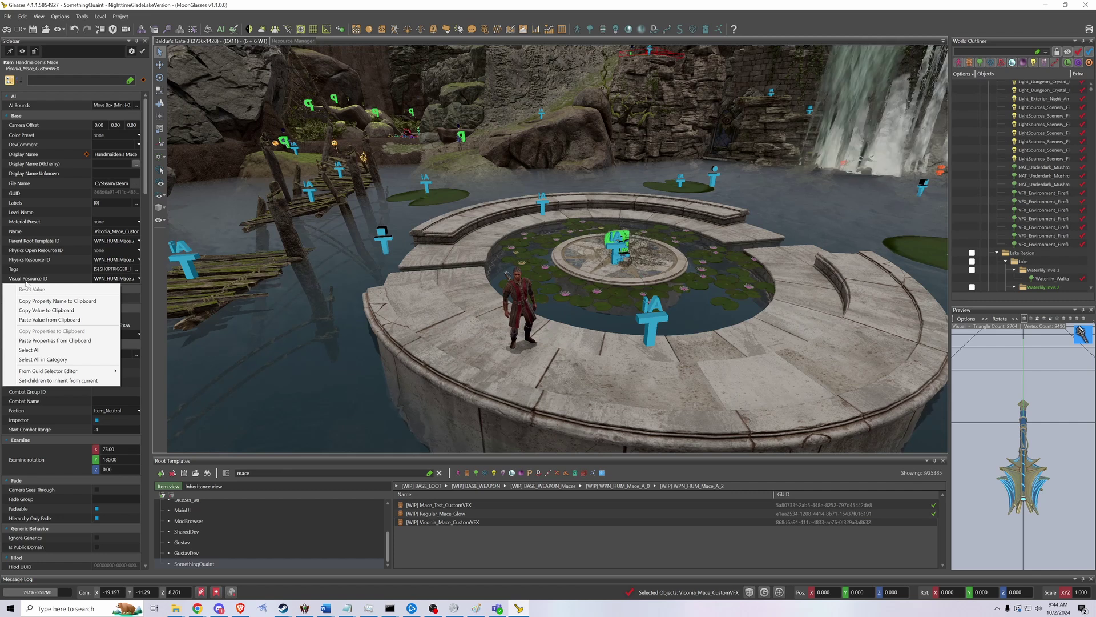
click(43, 311)
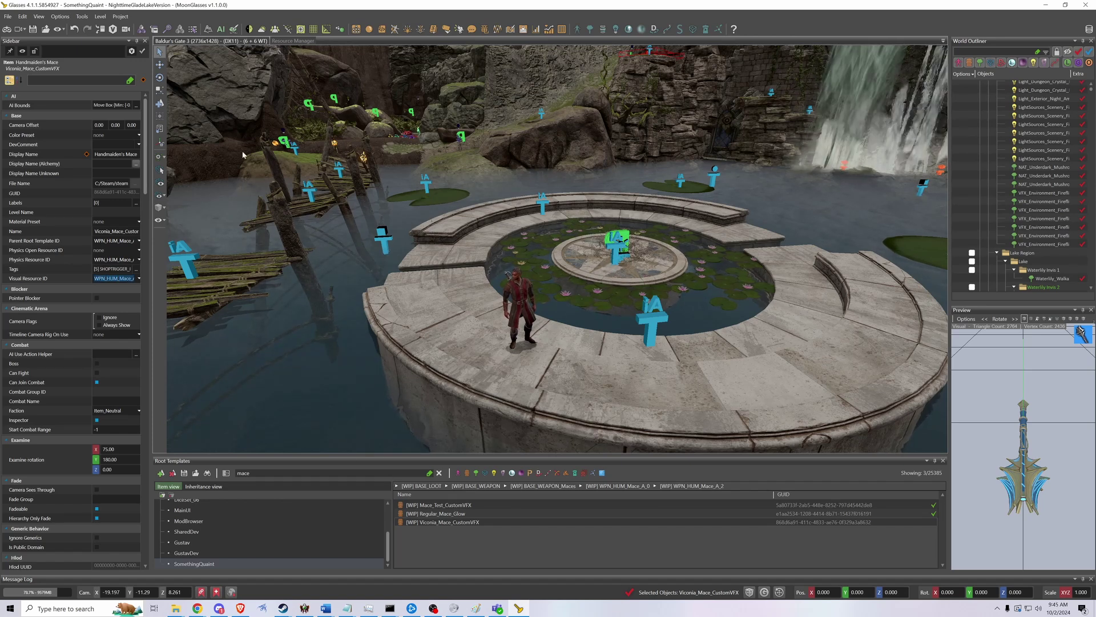
Step: Filter all resources in the Resource Manager by the copied visual name and select the WPN_HUM_Mace_A_2 VisualResource
click(272, 41)
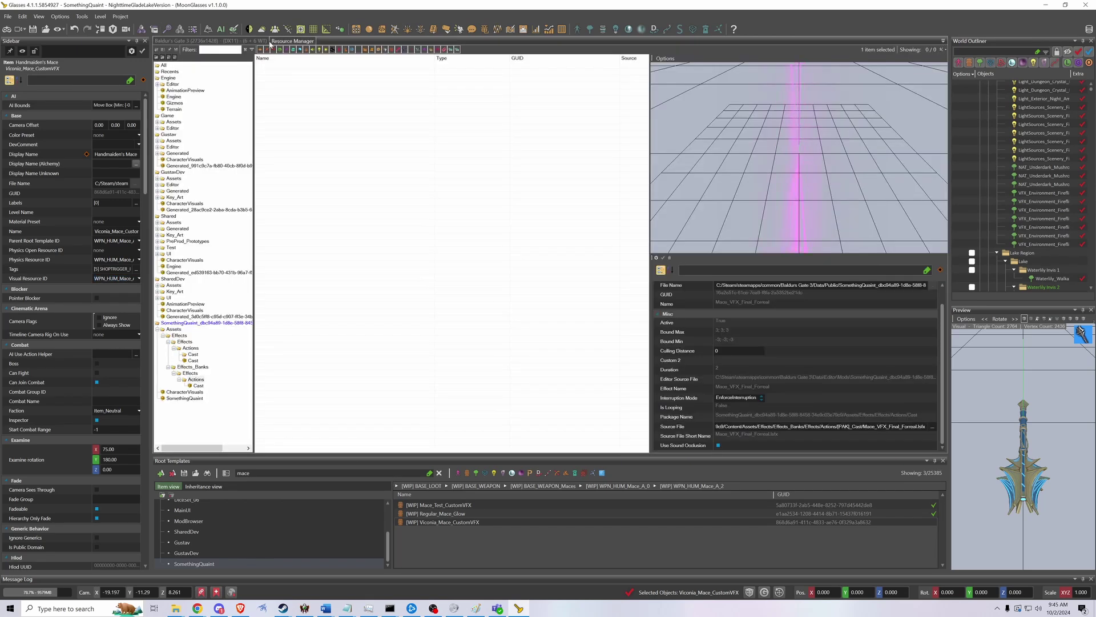
click(163, 66)
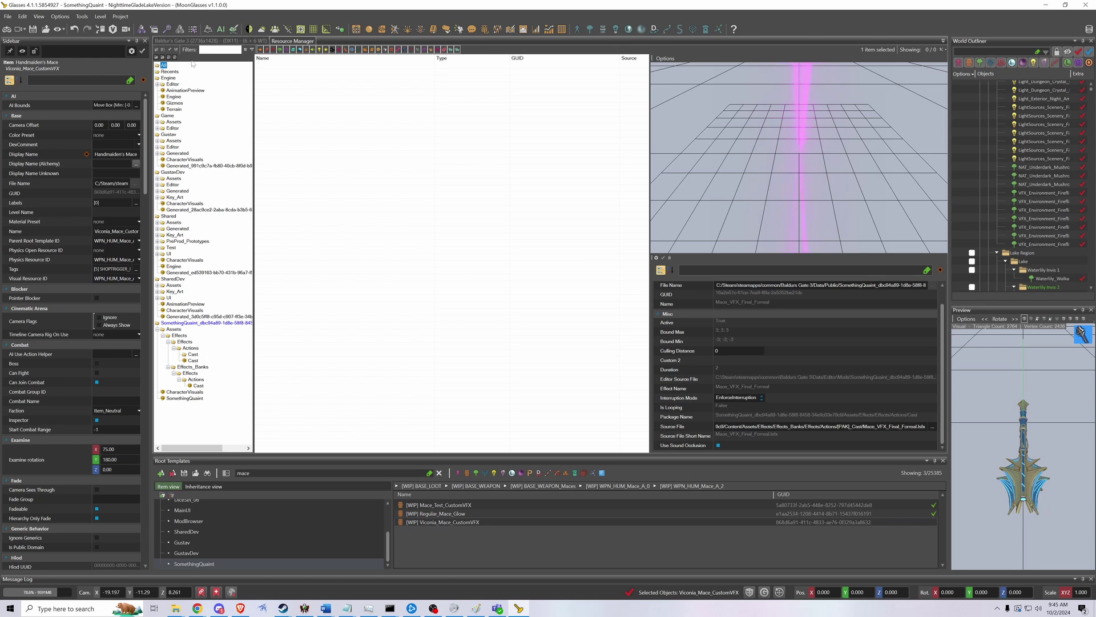
click(220, 49)
key(ctrl+v)
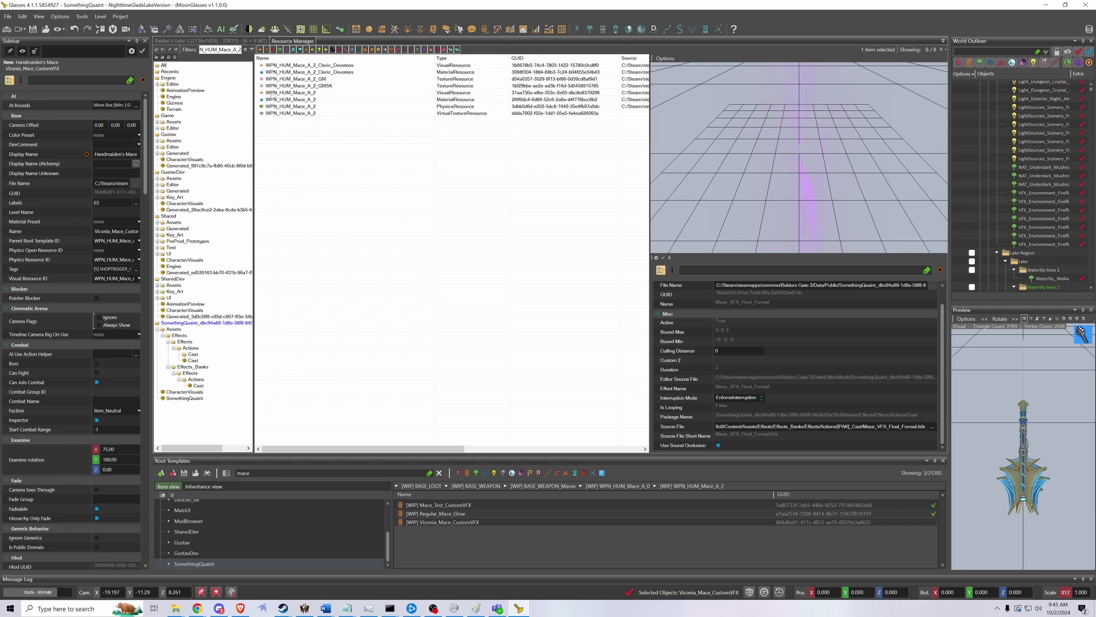
click(271, 93)
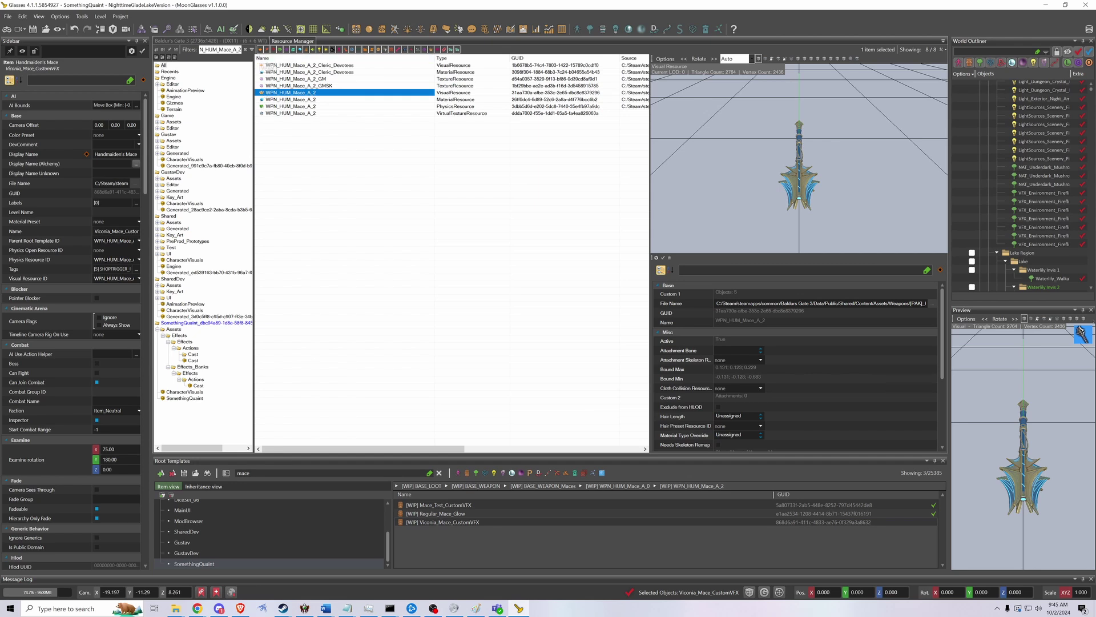
Step: Start a new resource from the WPN_HUM_Mace_A_2 visual, with the SomethingQuaint mod's SomethingQuaint package as target
right_click(313, 95)
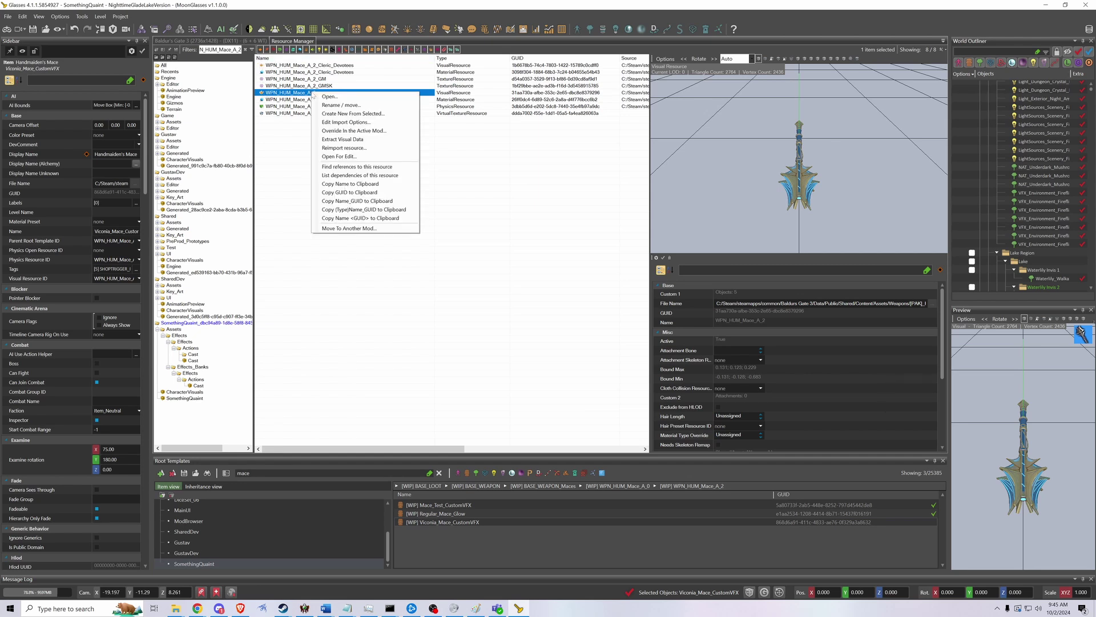
click(331, 113)
click(220, 78)
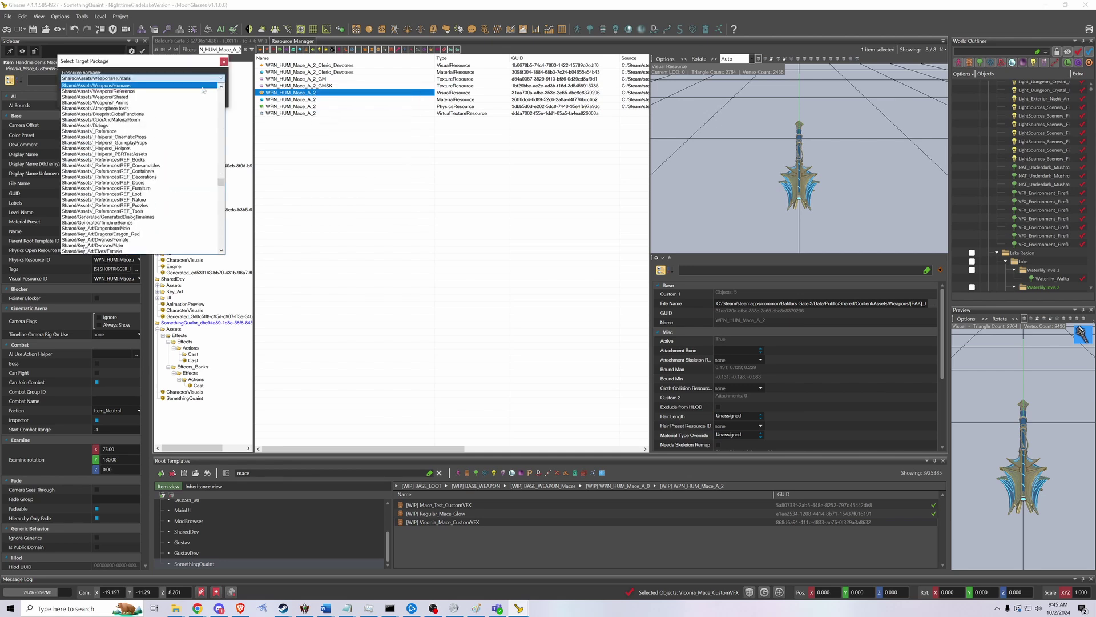
drag(222, 183, 222, 250)
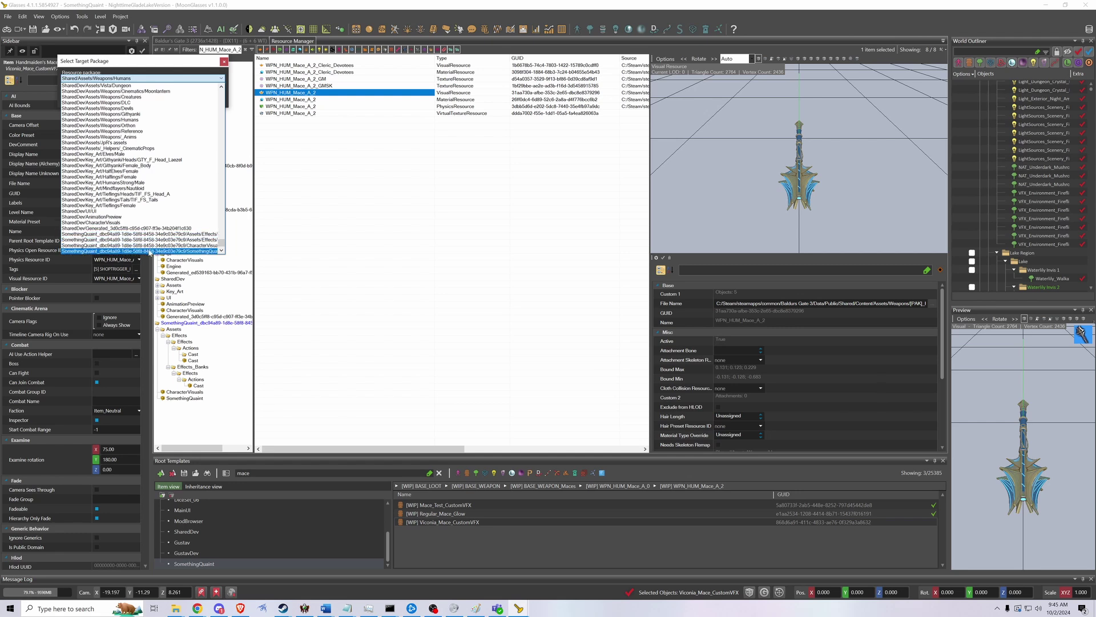
click(149, 251)
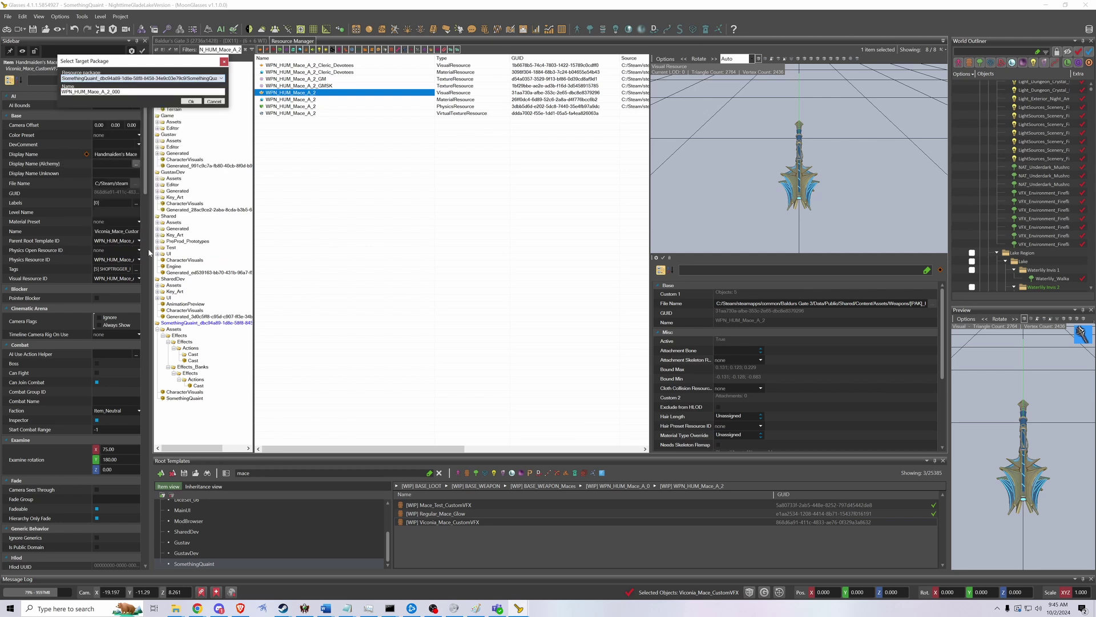
Step: Name the new visual resource Viconia_Mace_Custom and create it
click(138, 91)
key(ctrl+a)
key(ctrl+c)
key(BackSpace)
text(Viconia_Mace_Custom)
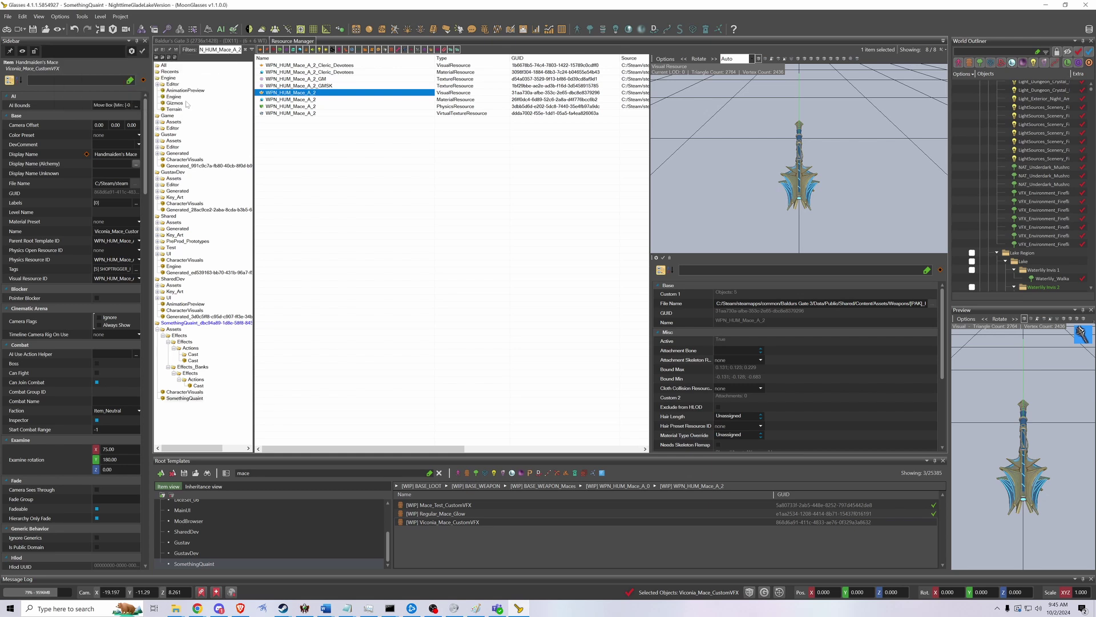
click(186, 102)
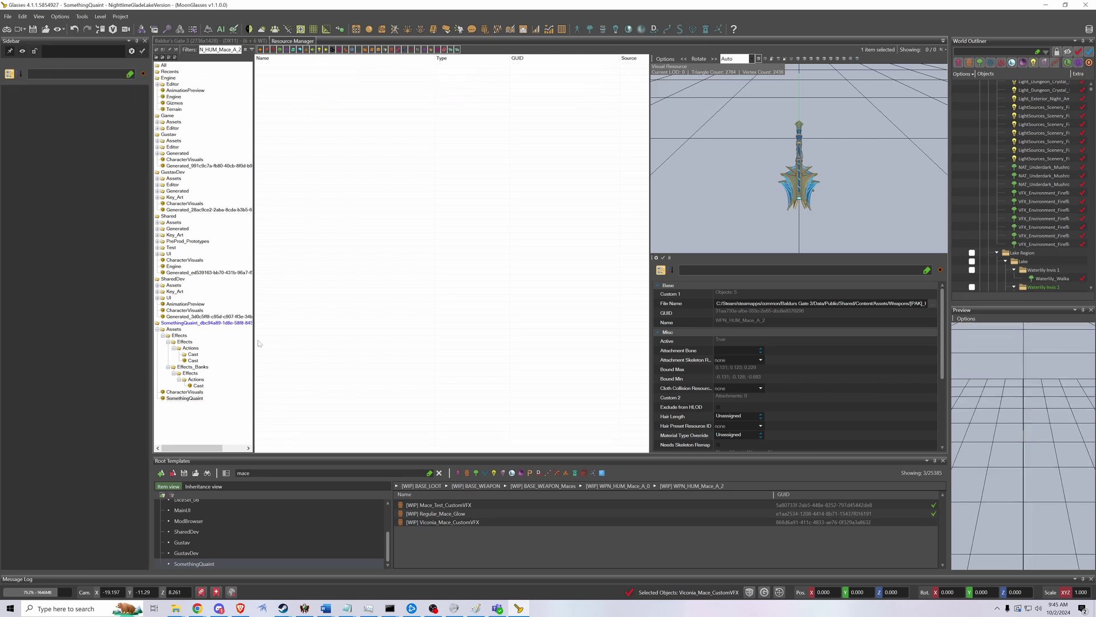
Step: Clear the name filter, list only effect resources from all packages, and preview Obsolete_VFX_Environment_SCL_Hole_Smoke_01
click(214, 322)
click(246, 50)
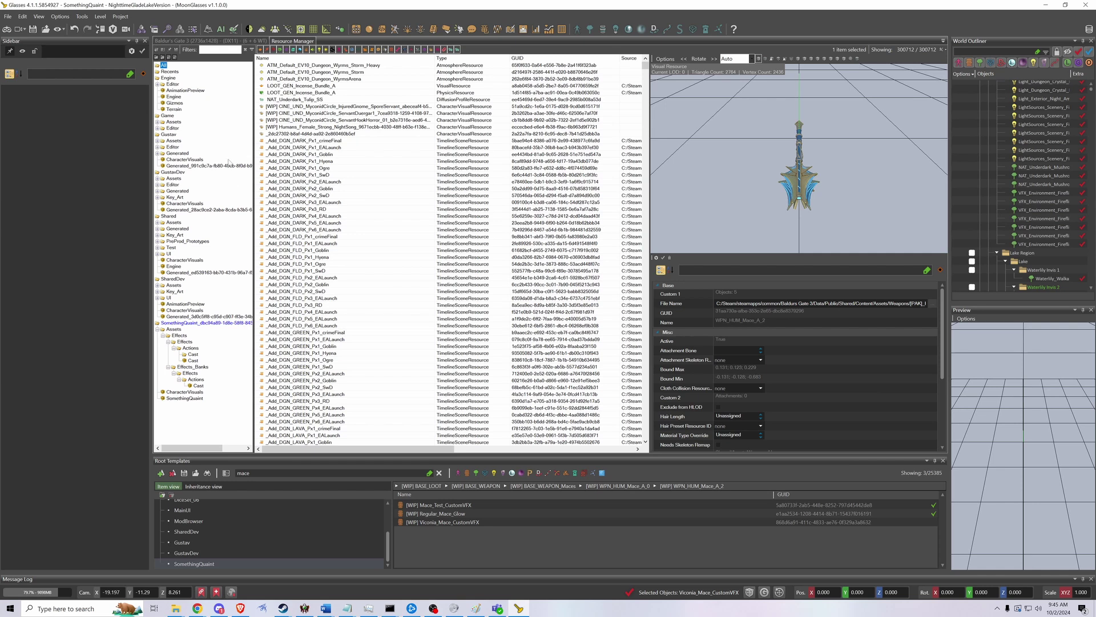
click(307, 50)
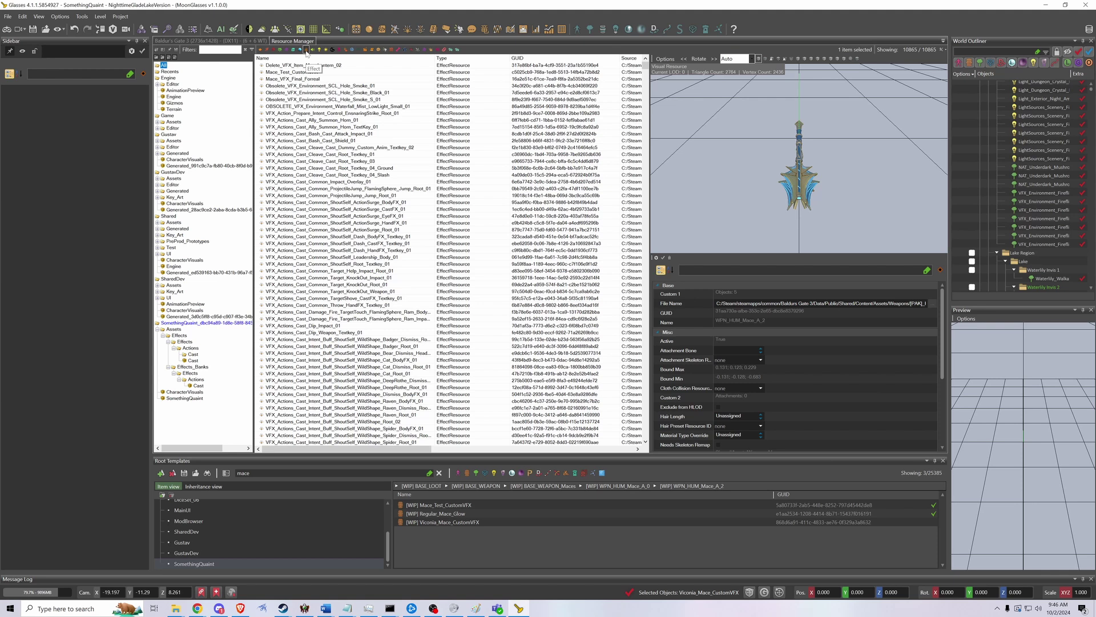
click(319, 87)
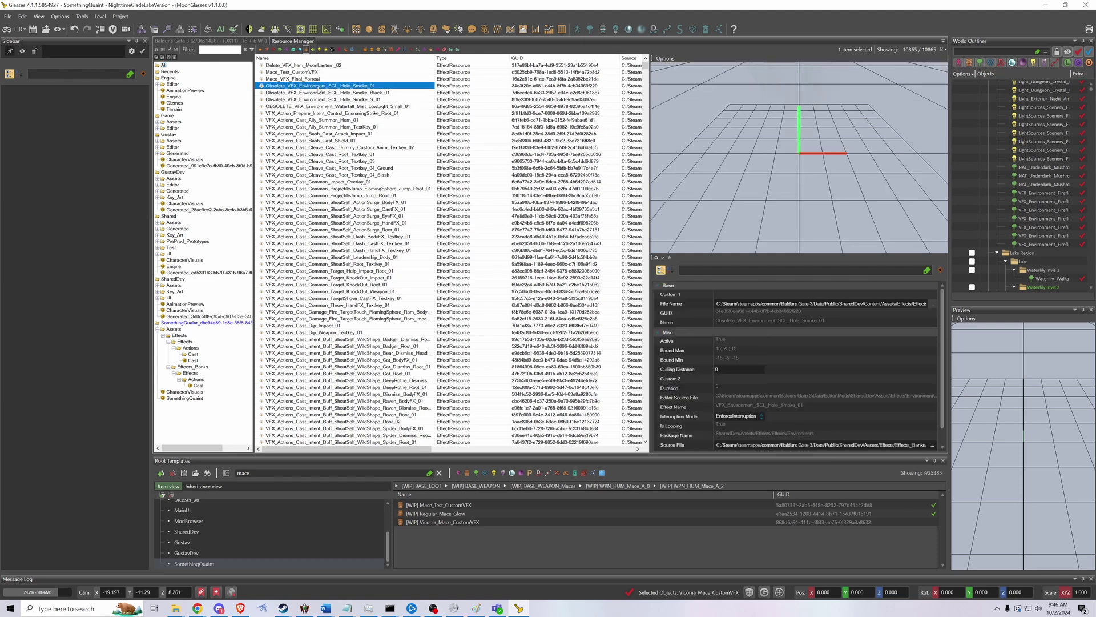
Step: Start a new resource from the VFX_Actions_Cast_Ally_Summon_Horn_TextKey_01 effect
key(Down)
key(Down)
key(Down)
key(Down)
key(Down)
key(Down)
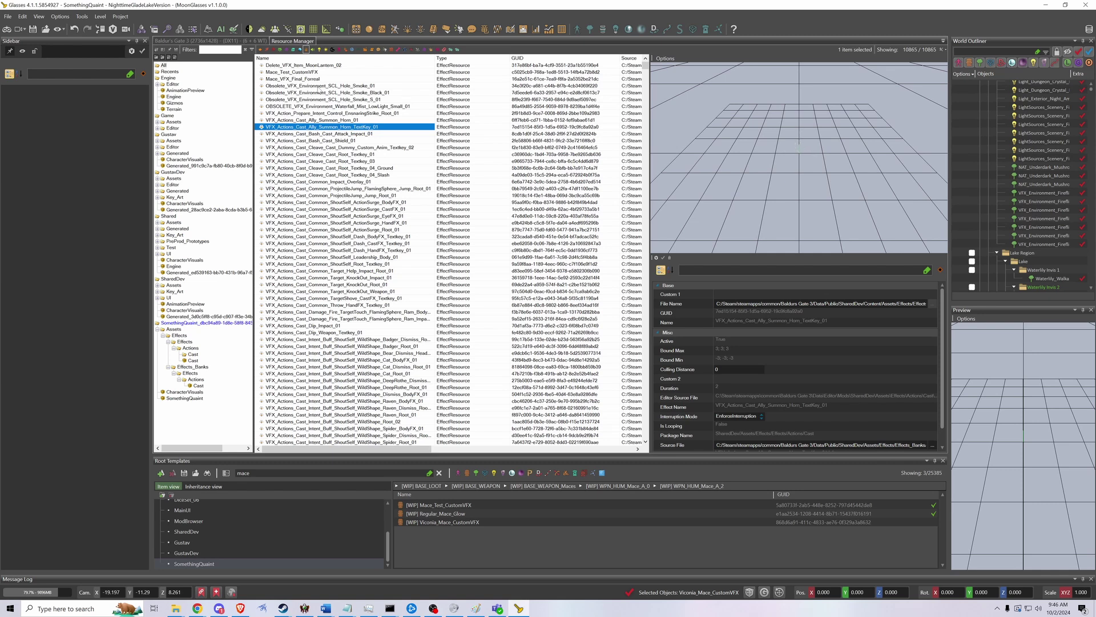
right_click(341, 129)
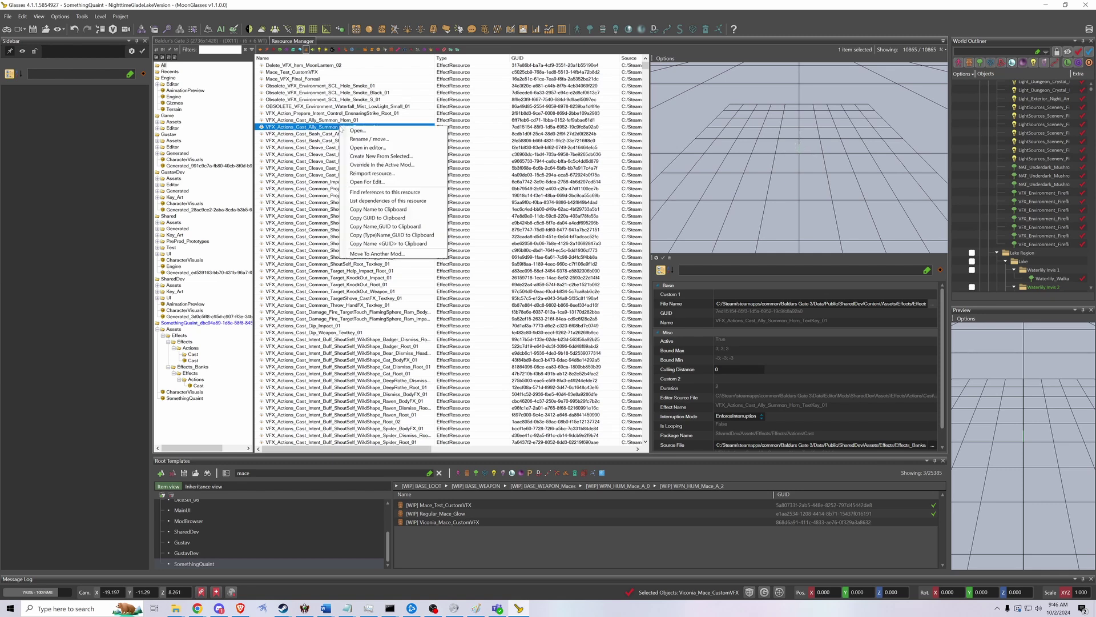
click(371, 156)
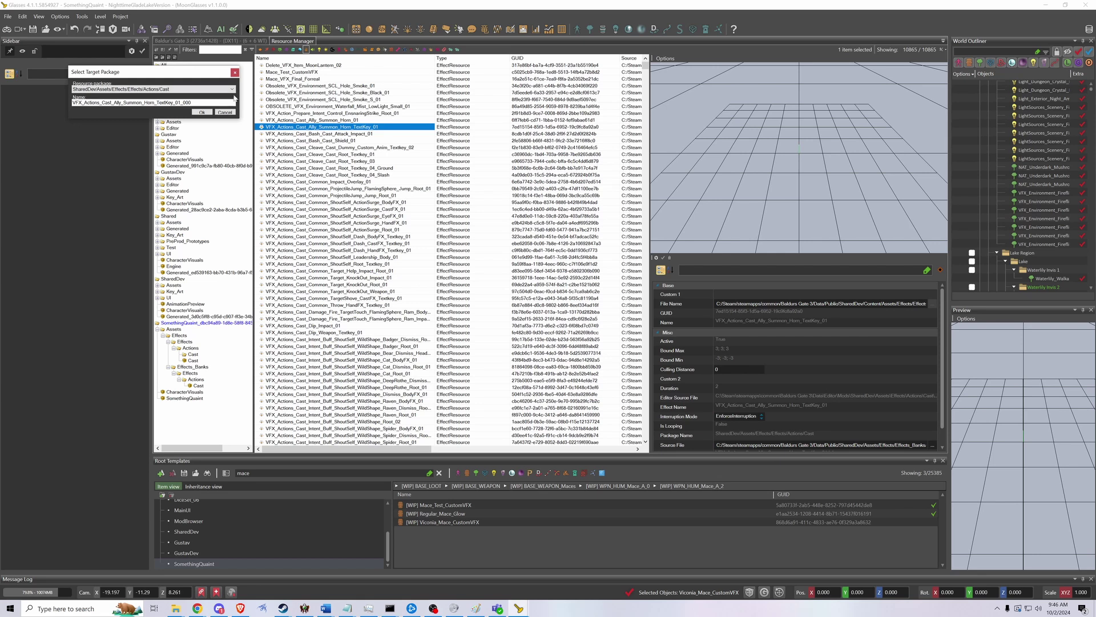
Step: Set the new effect's target package to the SomethingQuaint mod's Assets/Effects/Effects/Actions/Cast, not the Effects_Banks one
click(231, 89)
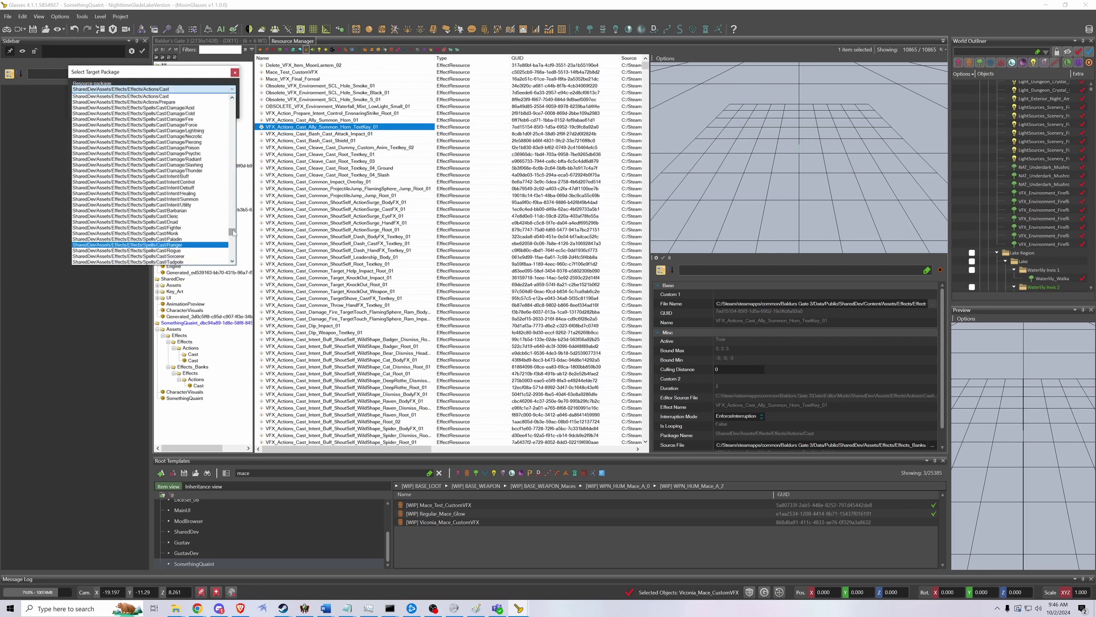
drag(233, 233, 233, 258)
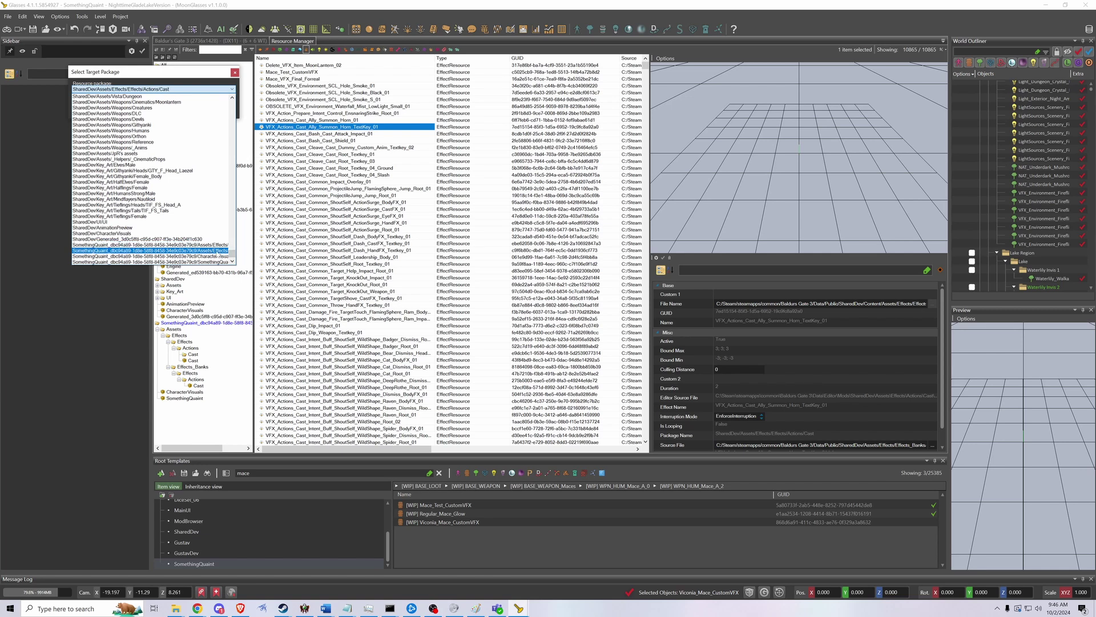
click(220, 253)
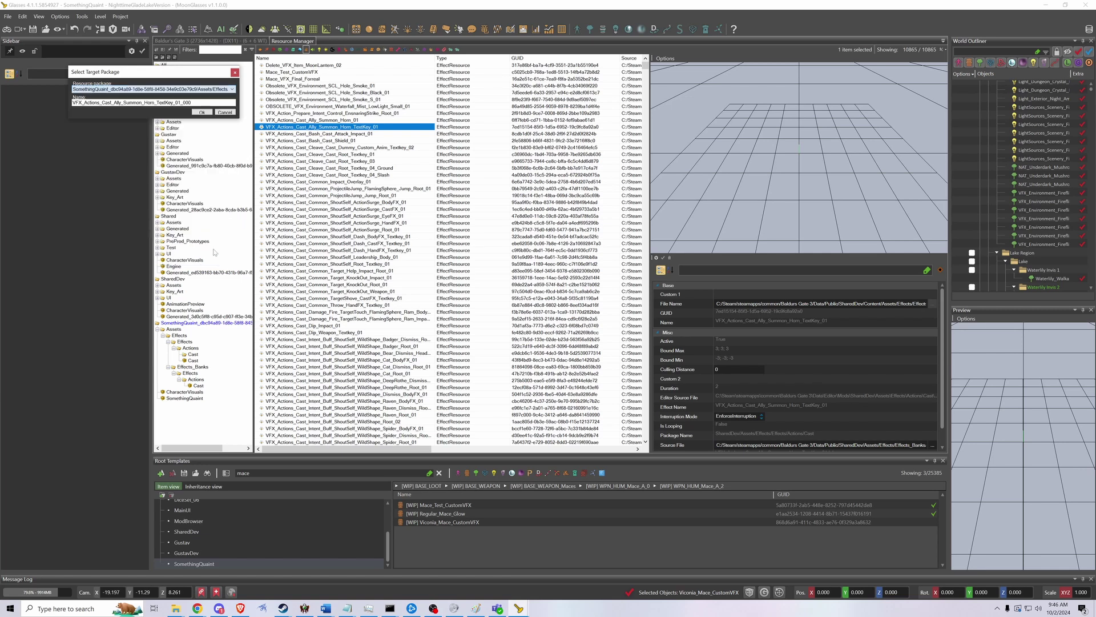
click(231, 90)
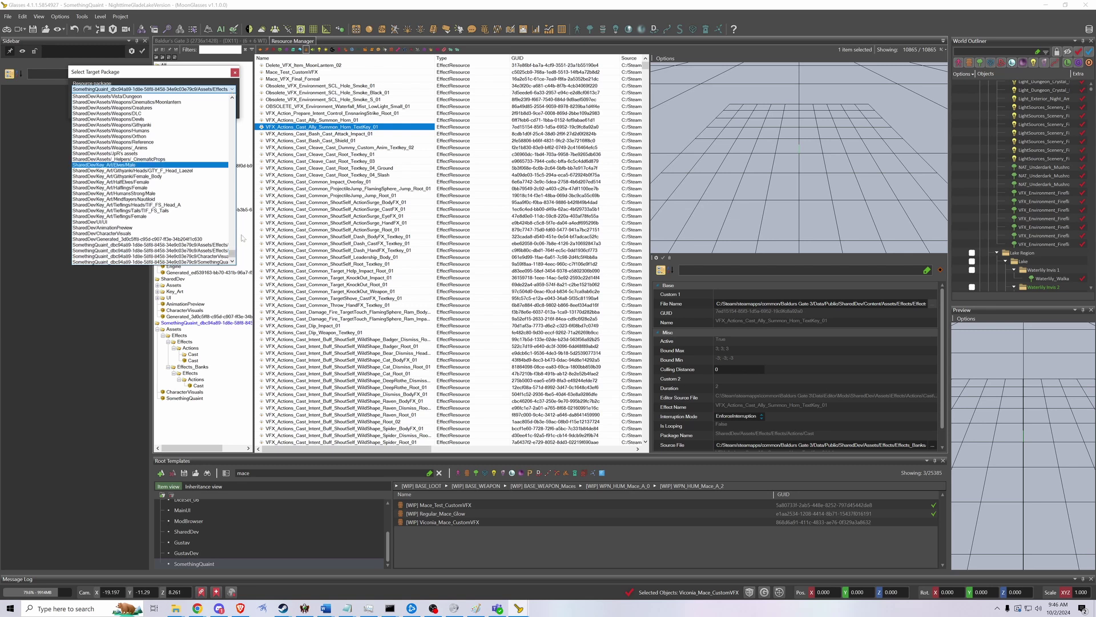
click(212, 74)
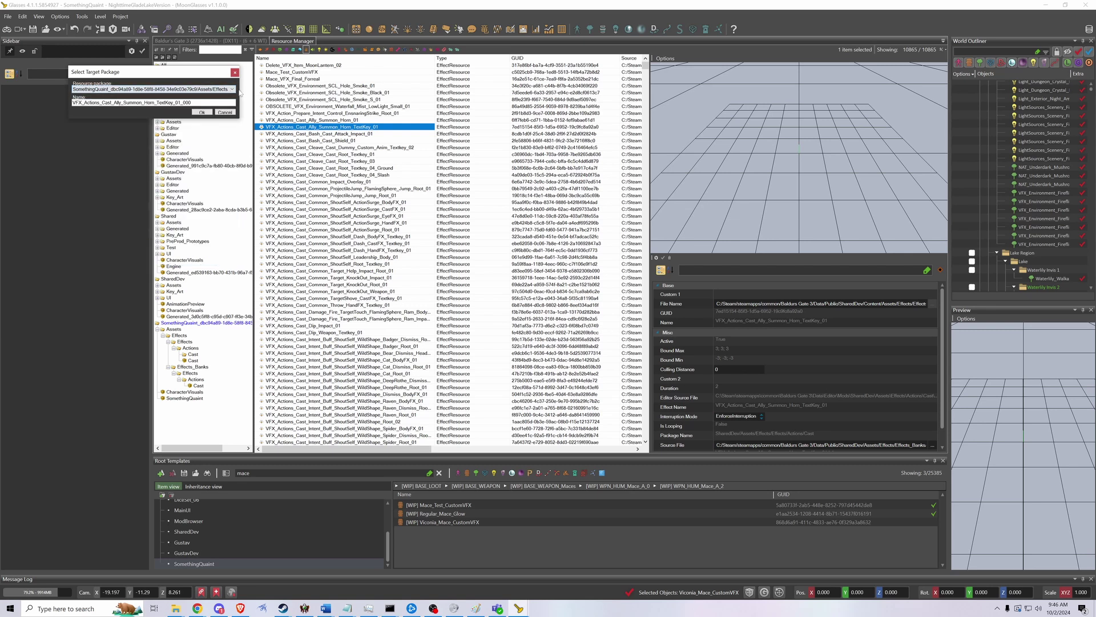
drag(240, 93, 701, 94)
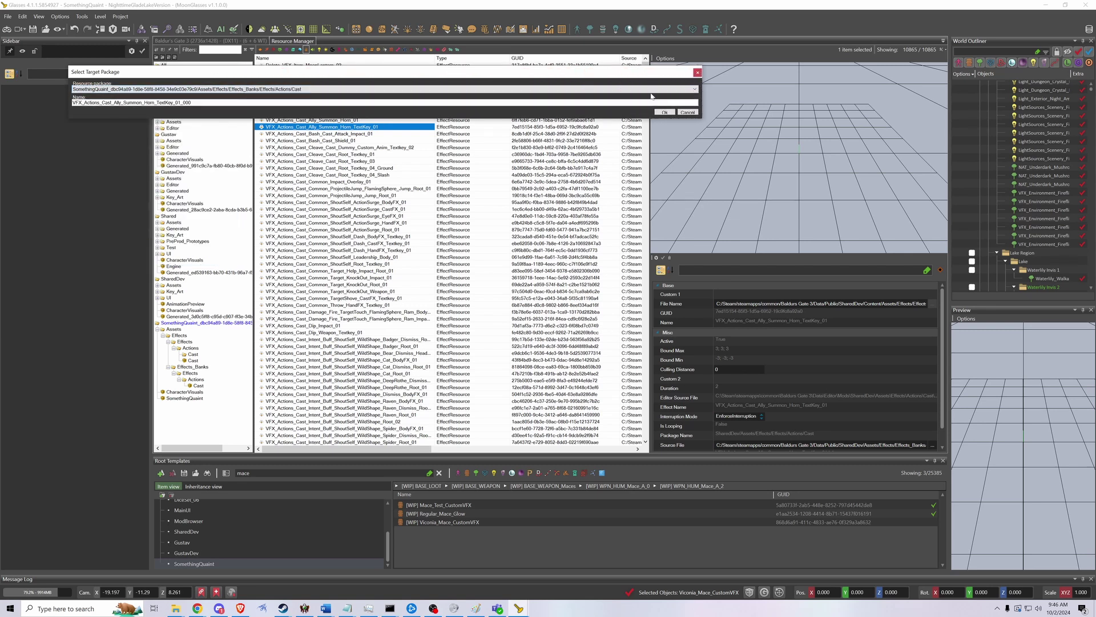
click(651, 89)
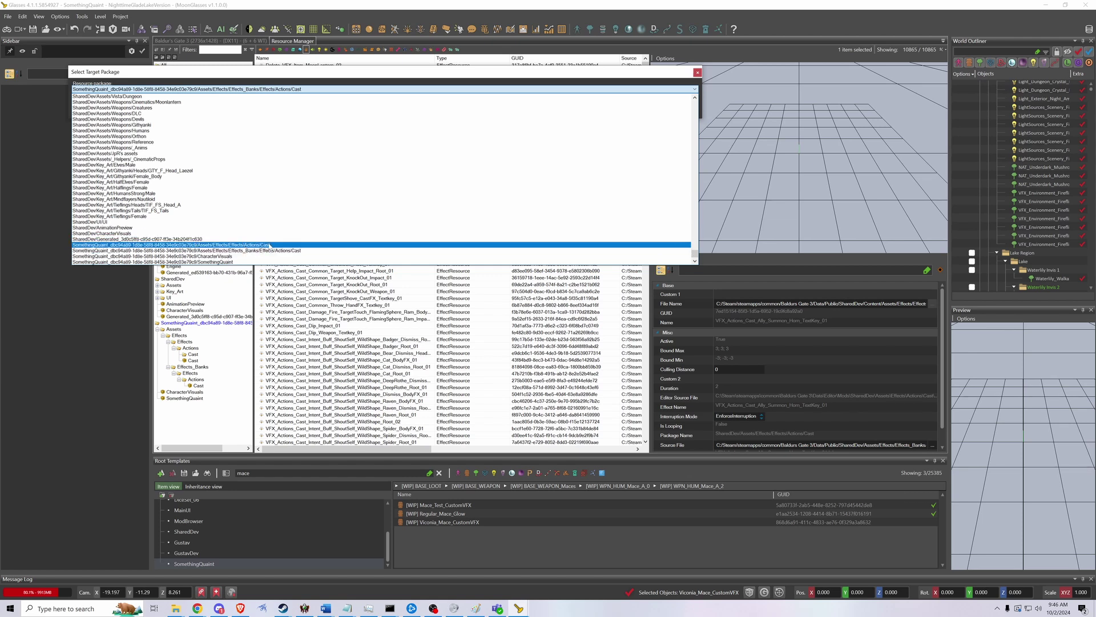
click(269, 245)
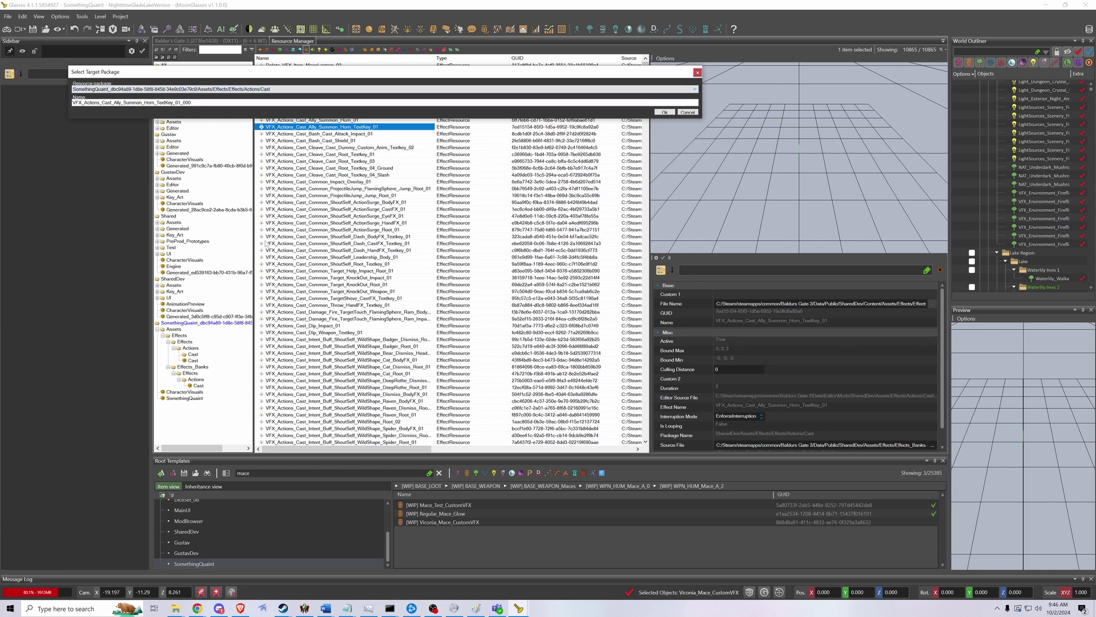
click(266, 89)
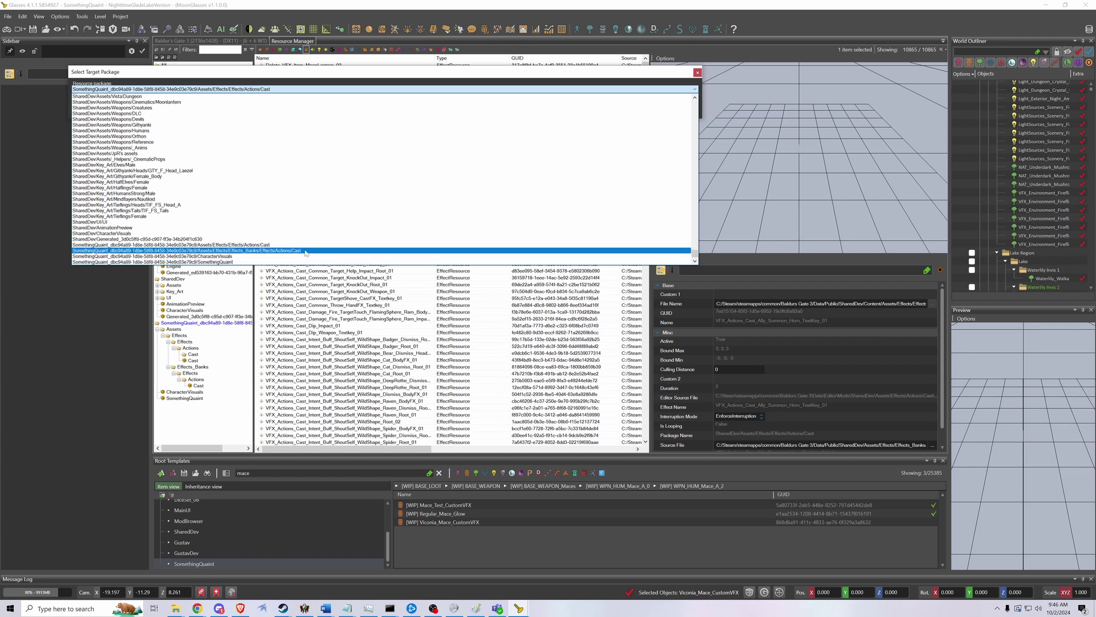
click(262, 245)
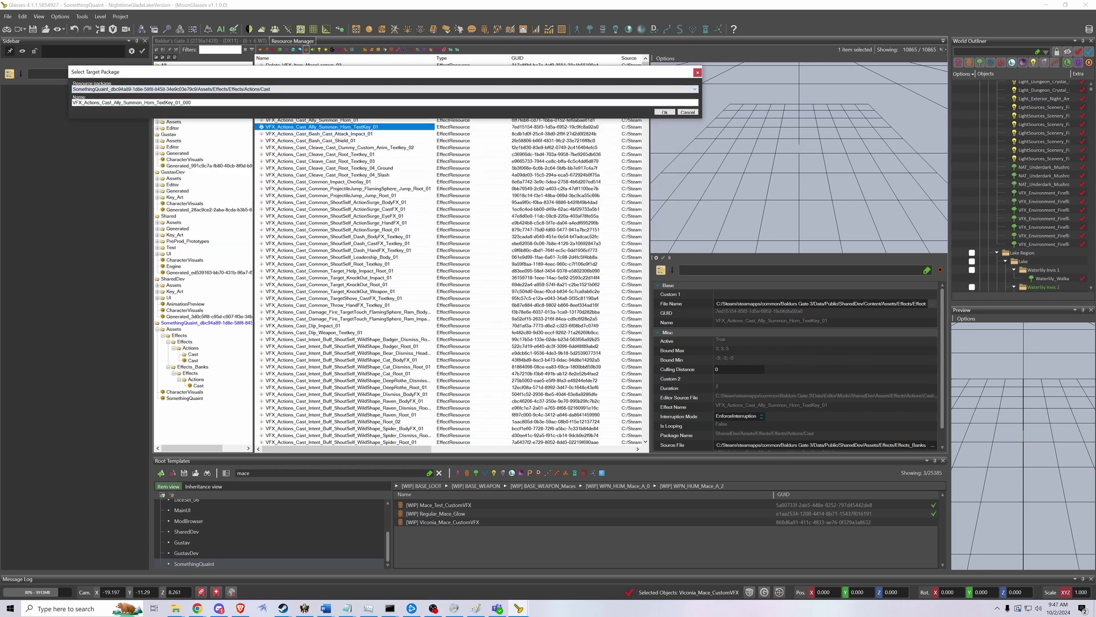
Step: Name the new effect resource Viconia_Mace_CustomVFX_Effect and create it
key(ctrl+a)
key(ctrl+v)
key(ctrl+a)
text(Viconia_Ma)
key(BackSpace)
key(BackSpace)
key(BackSpace)
text(CustomVFGX)
text(_Effect)
click(665, 113)
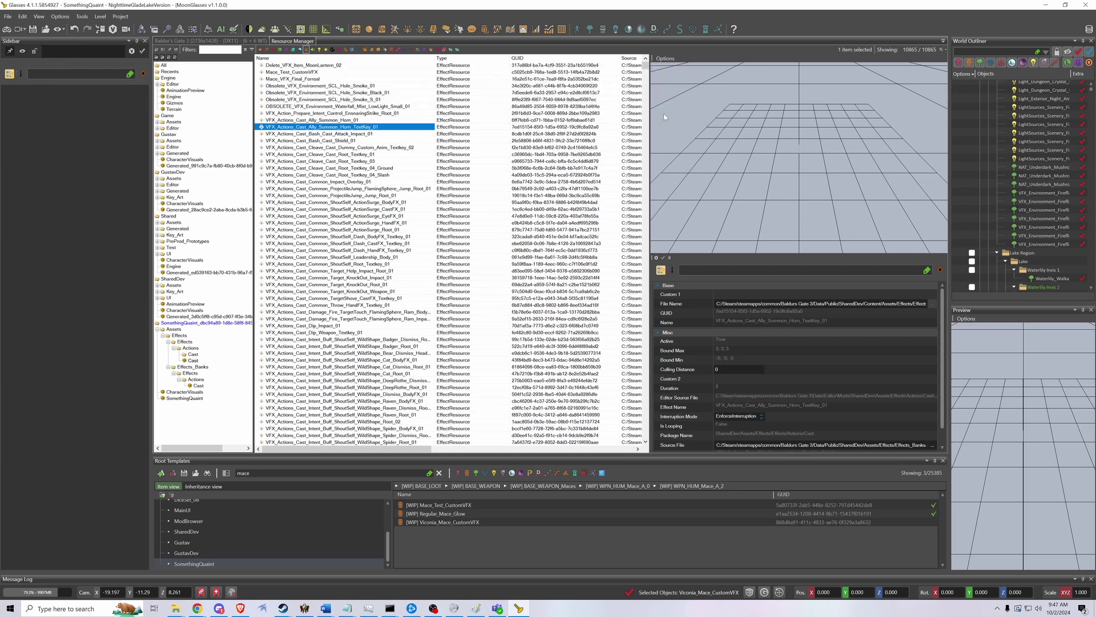
Step: List the resources in SomethingQuaint's Effects/Actions/Cast package and select Viconia_Mace_CustomVFX_Effect
click(193, 360)
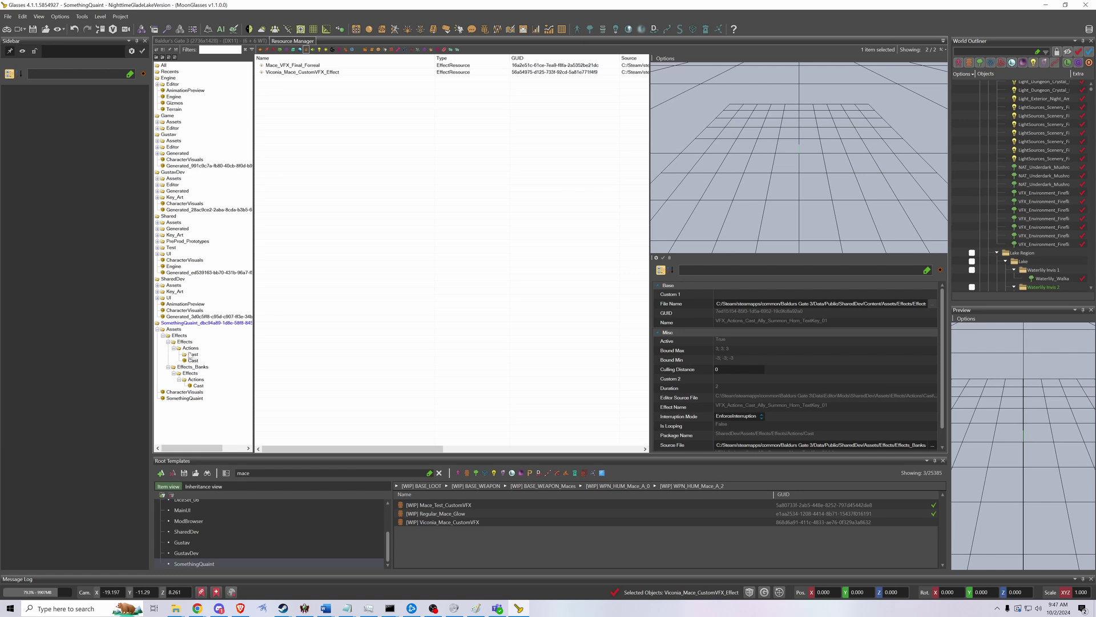
click(292, 72)
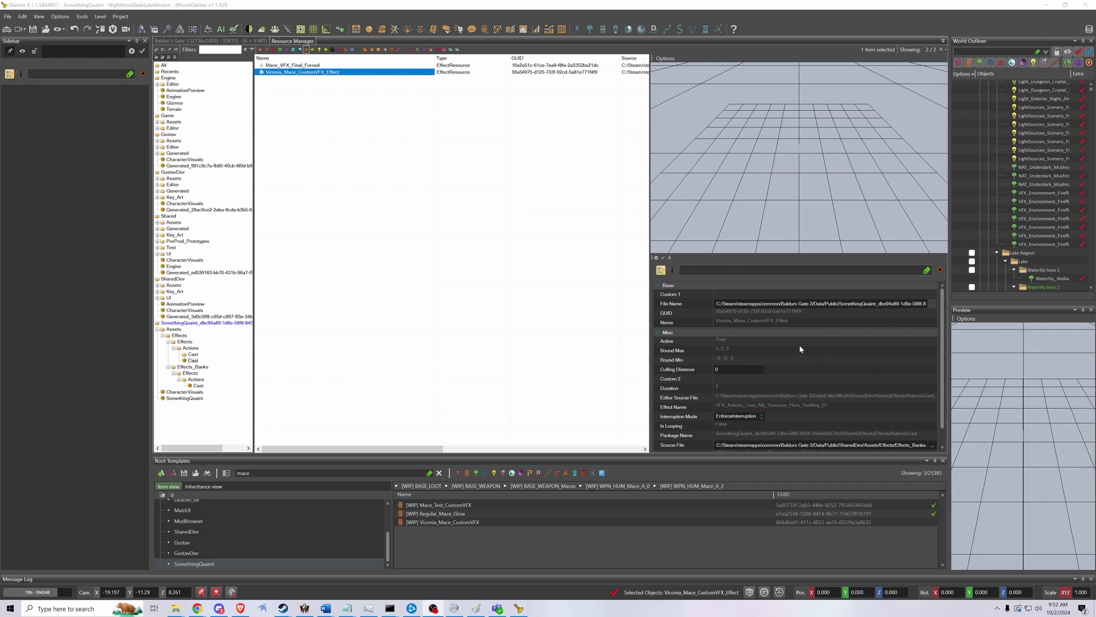
click(279, 82)
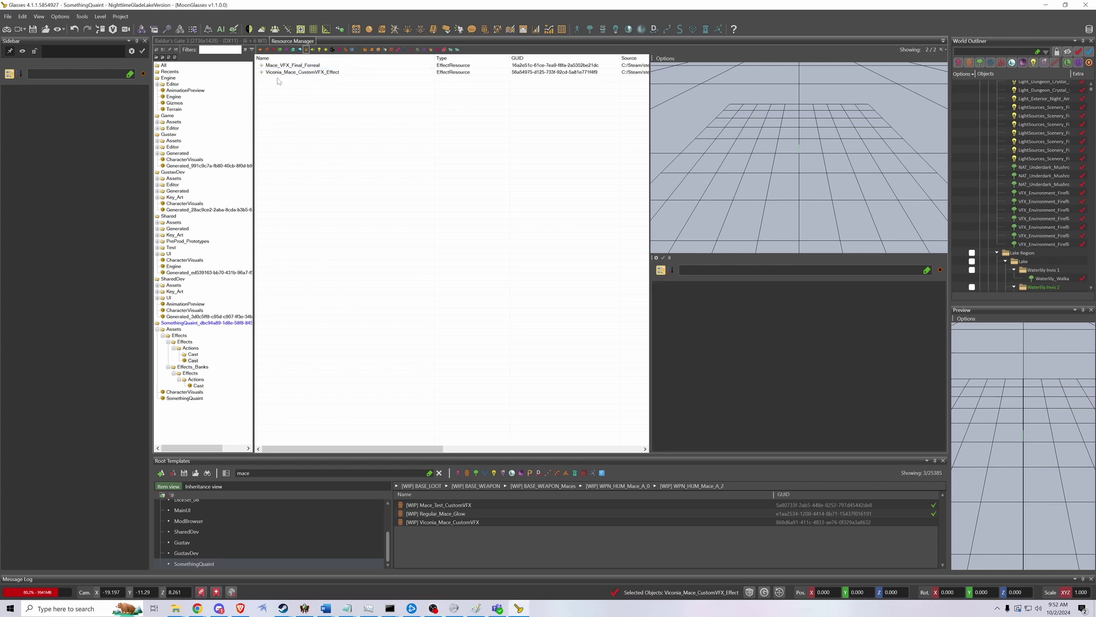
click(281, 72)
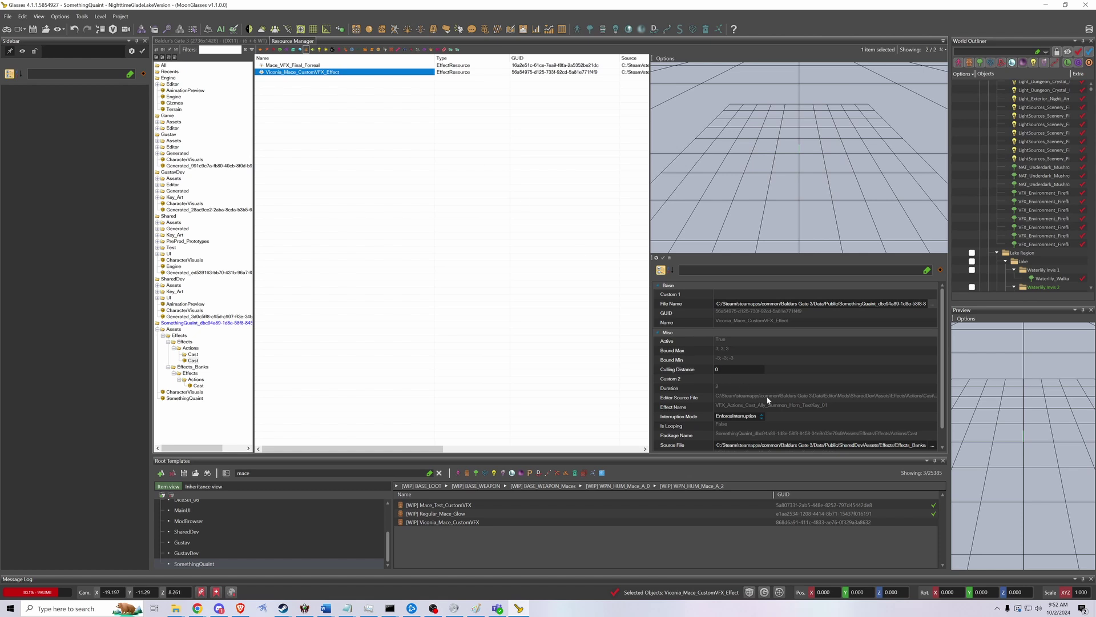
Step: Examine the full Source File path in the properties of Viconia_Mace_CustomVFX_Effect
scroll(944, 374, down, 2)
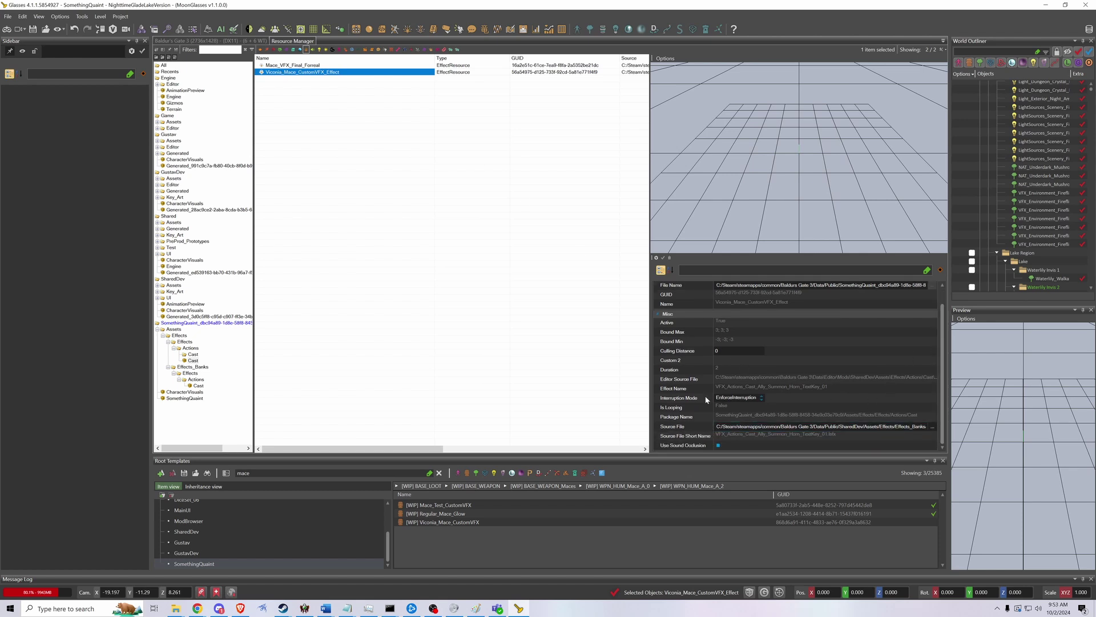
drag(650, 423, 589, 423)
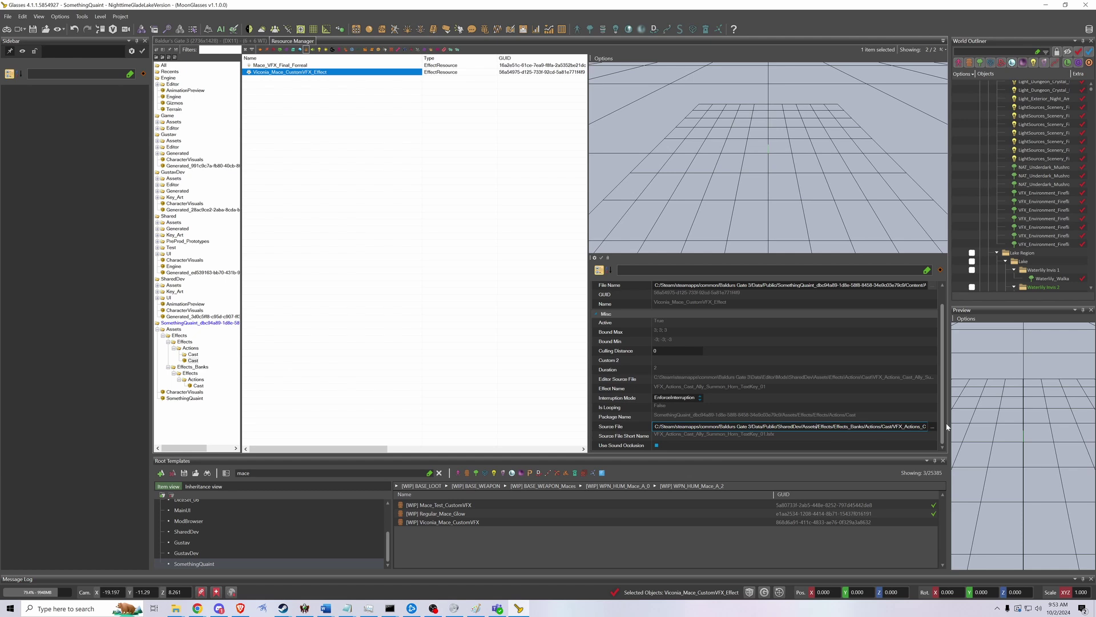
drag(953, 427, 966, 427)
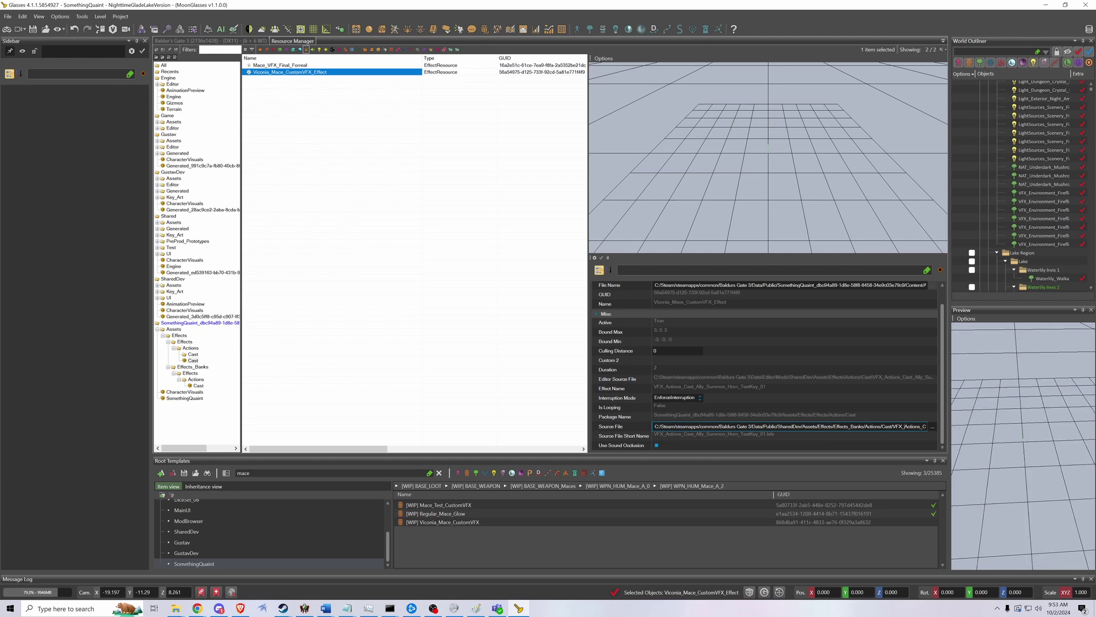
key(End)
key(End)
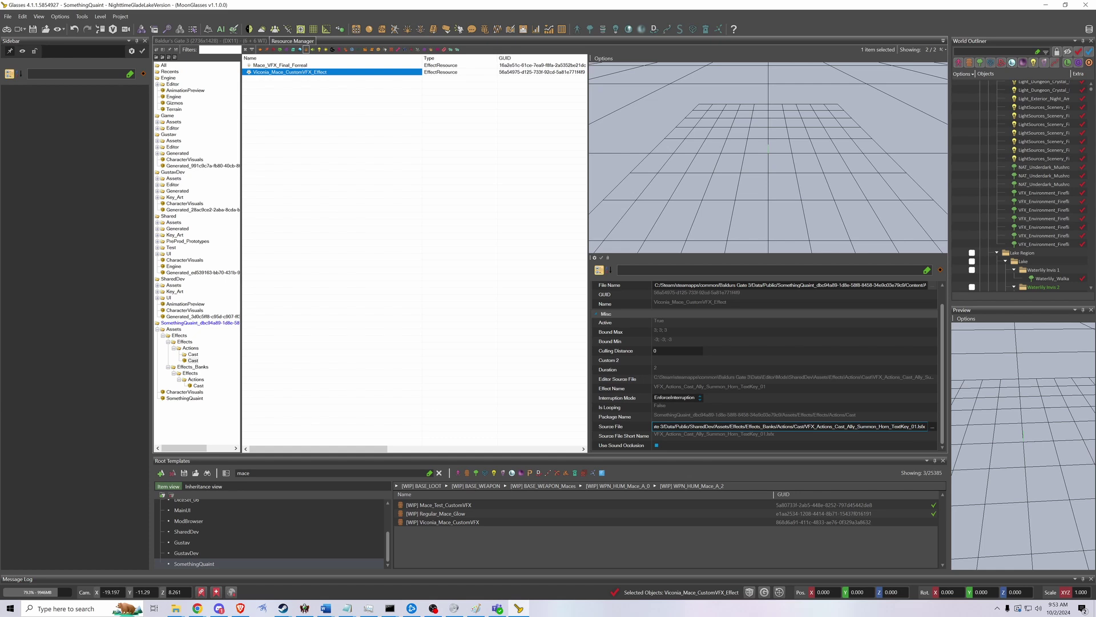
drag(676, 427, 716, 427)
click(828, 426)
click(380, 340)
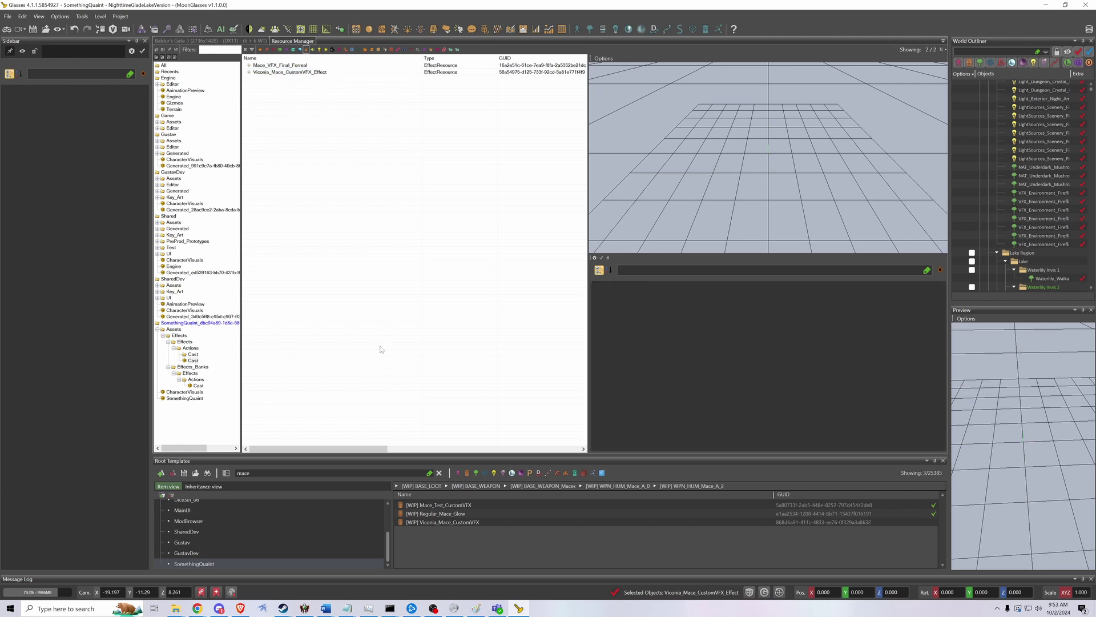
Step: Open Viconia_Mace_CustomVFX_Effect in the Effect Editor and inspect its Character_Ref, BoundingSphere and WeaveIgnitionSparks components
click(297, 74)
right_click(297, 74)
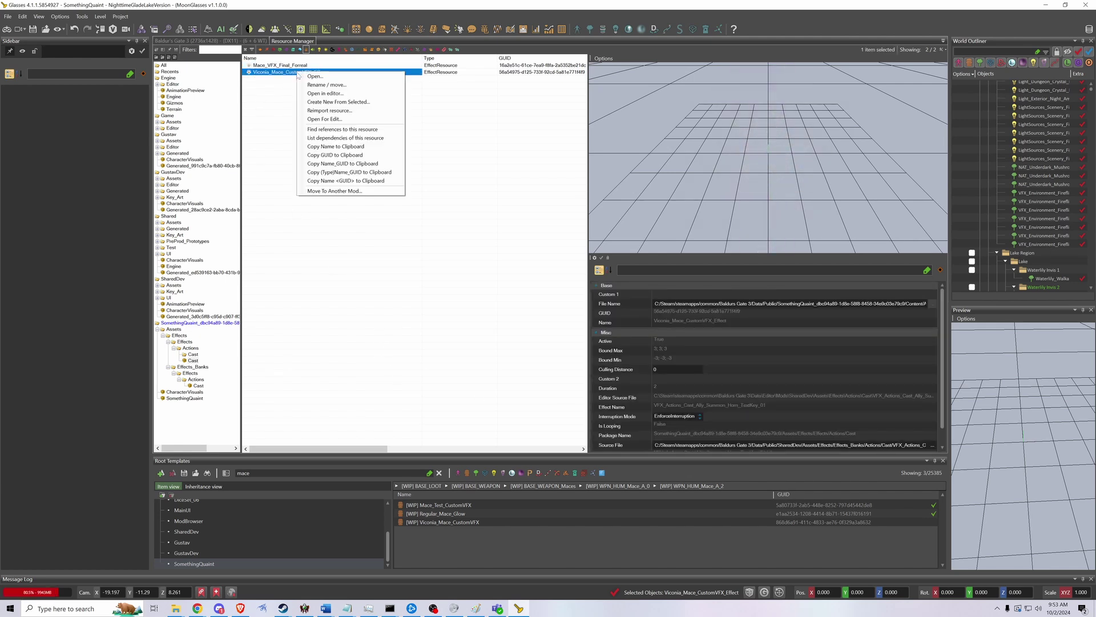
click(321, 93)
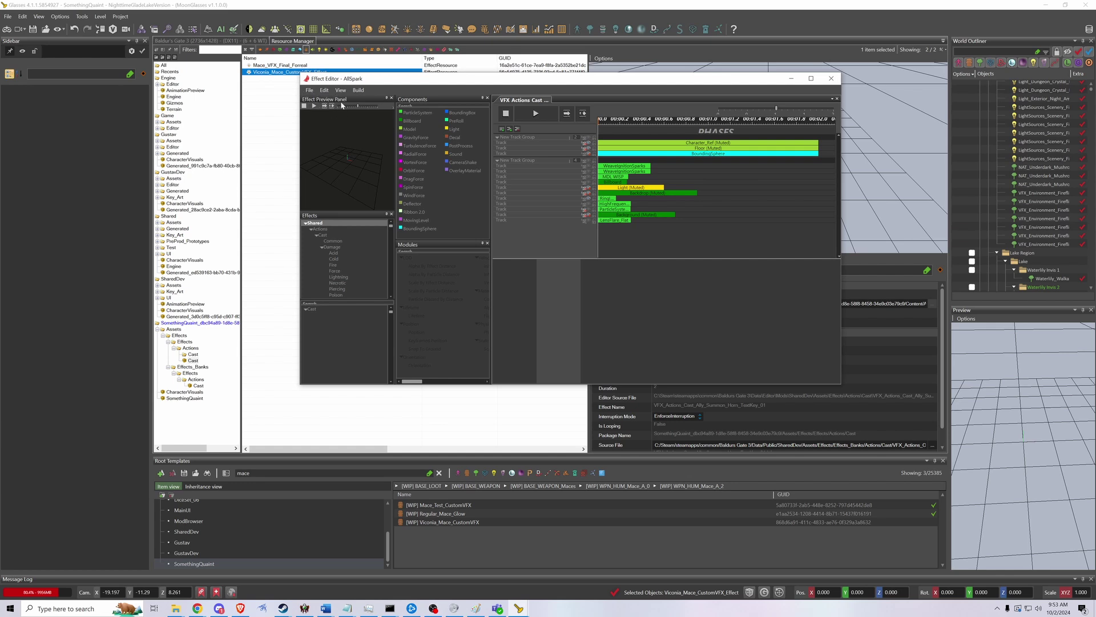
click(681, 144)
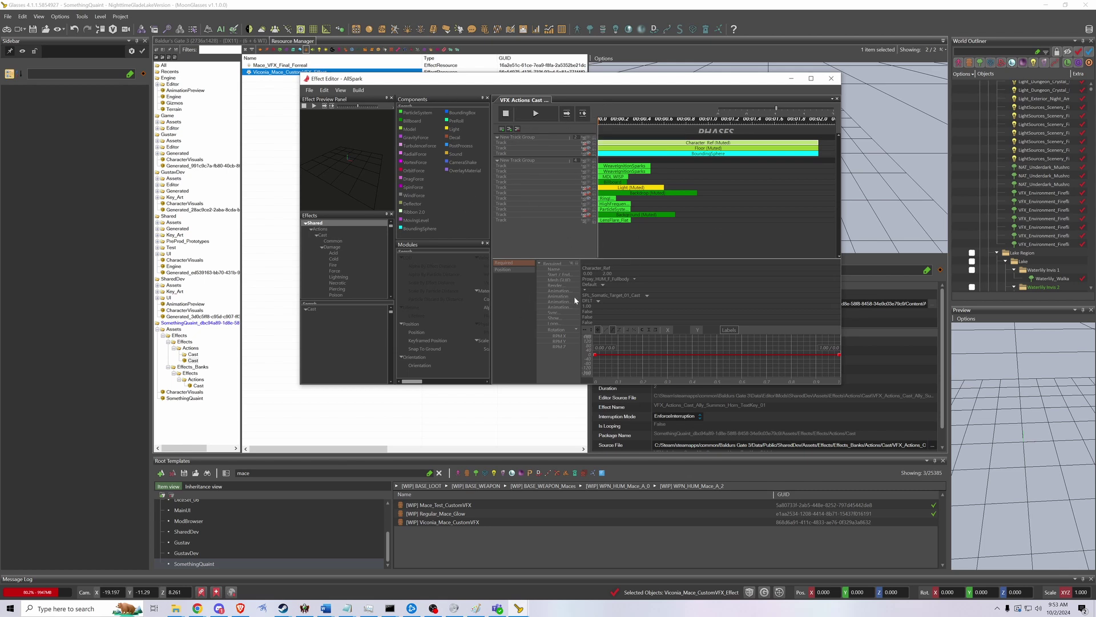
click(647, 153)
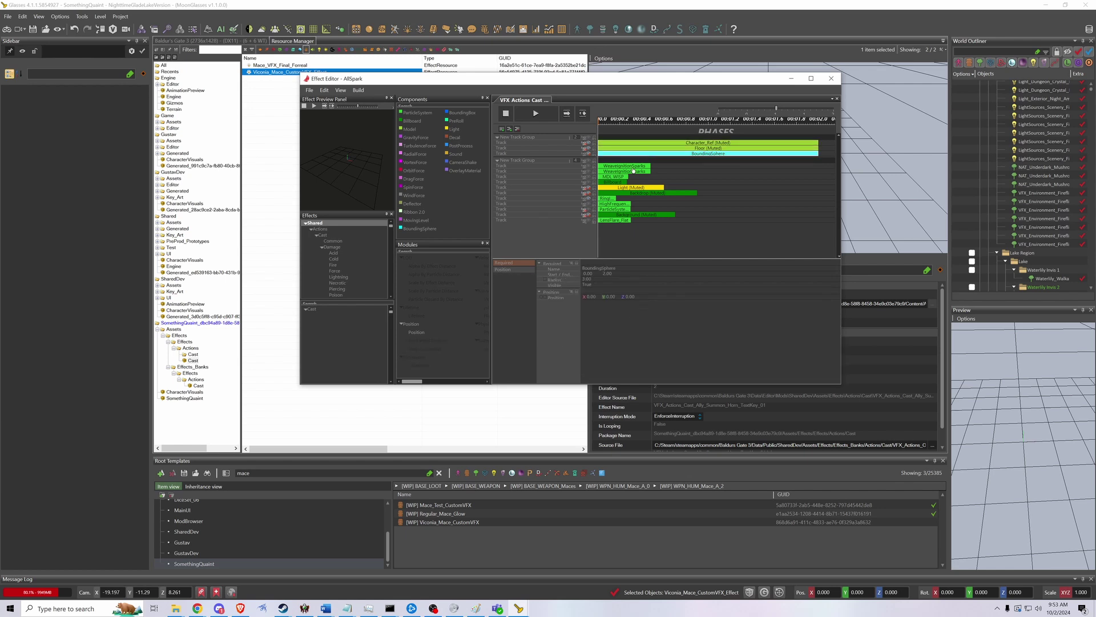
click(628, 171)
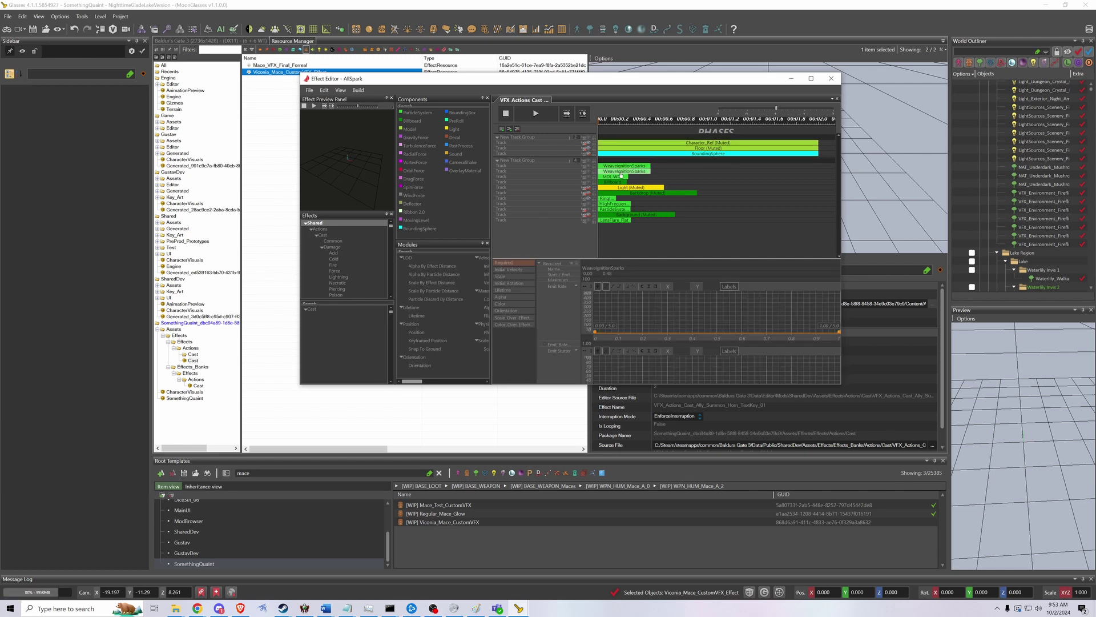
click(615, 166)
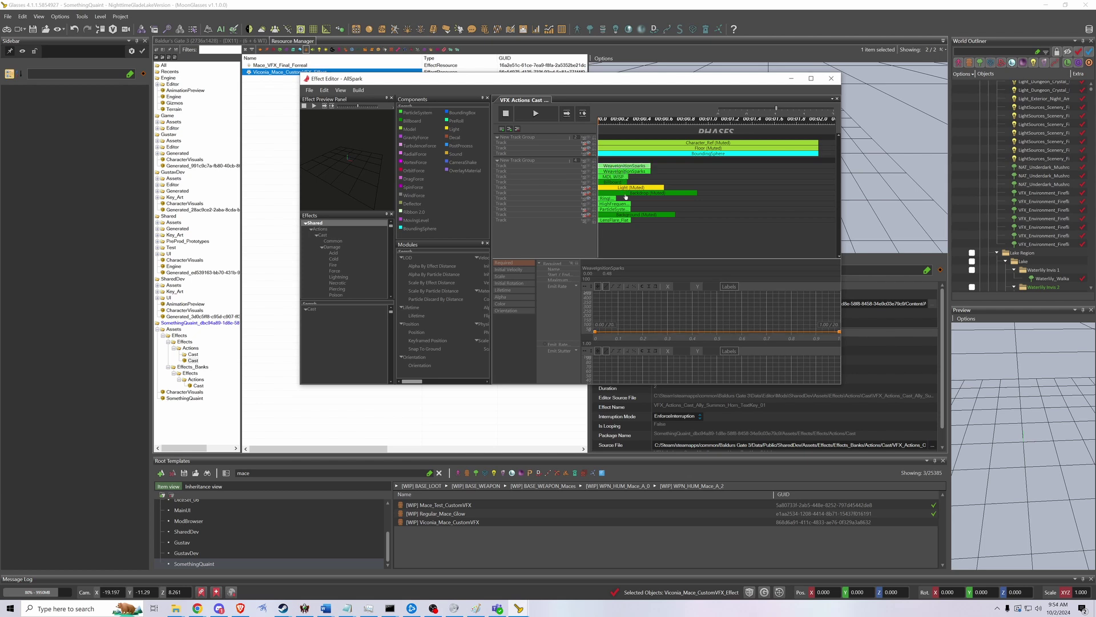
click(618, 173)
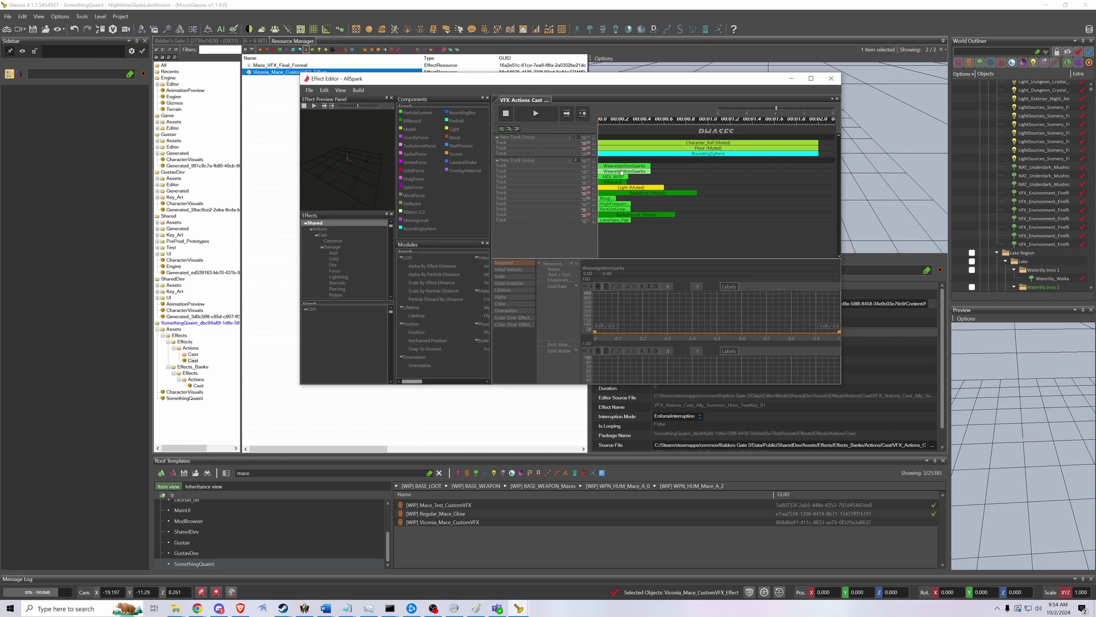
Step: Delete both WeaveIgnitionSparks components and the muted Character_Ref component from the effect's timeline
click(624, 168)
key(Delete)
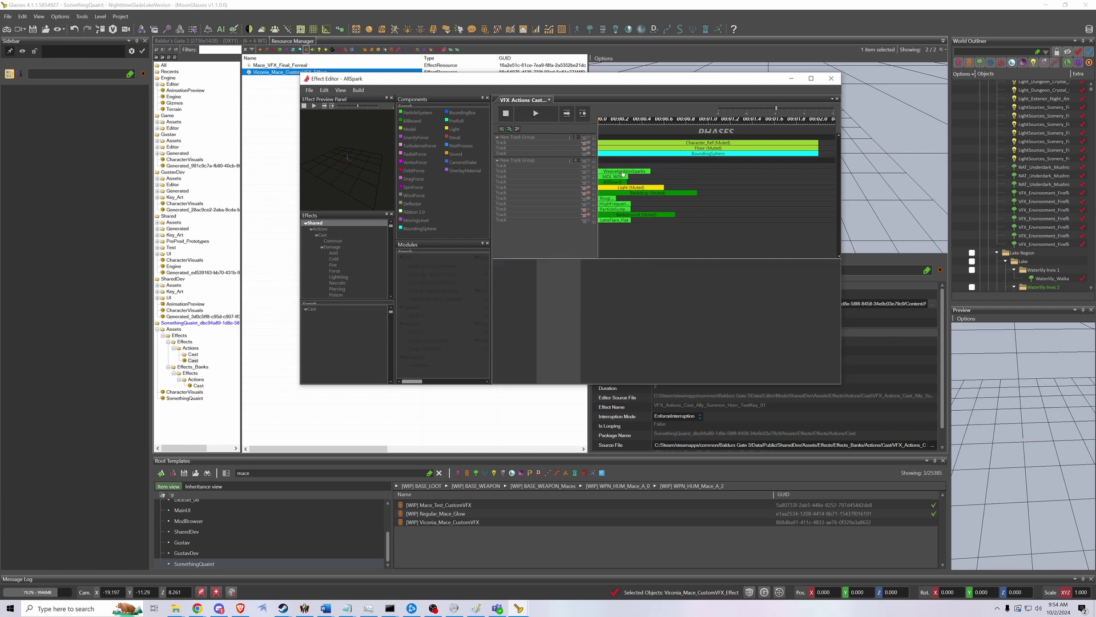
click(624, 171)
key(Delete)
click(709, 142)
key(Delete)
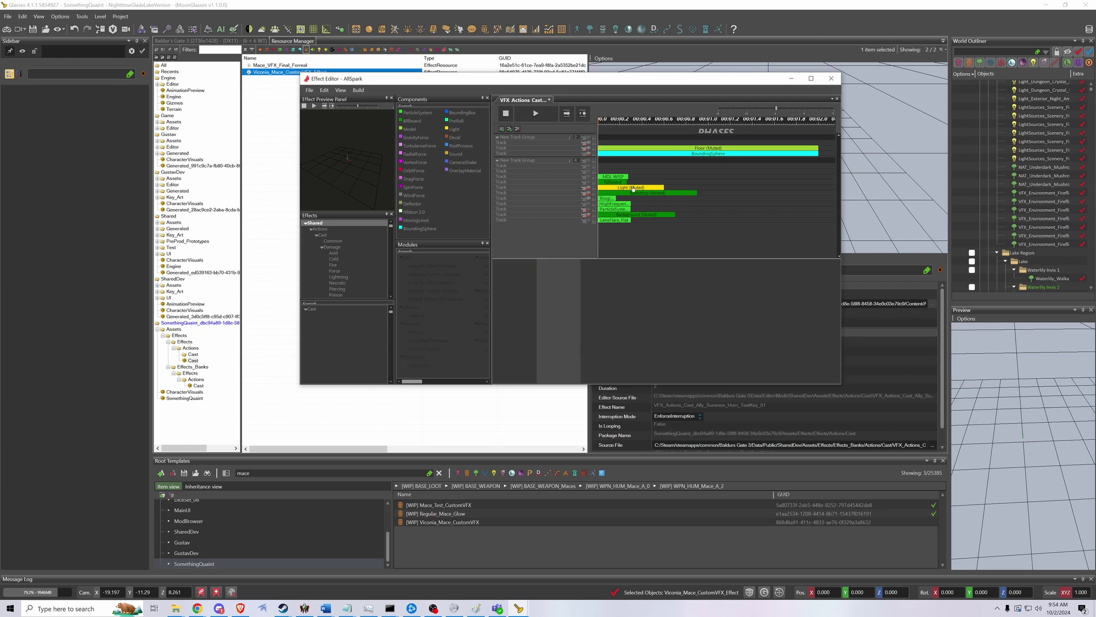
Step: Delete the remaining green components from the second track group, keeping only its Billboard and Light components
click(619, 177)
key(Delete)
click(631, 192)
key(Delete)
click(610, 198)
key(Delete)
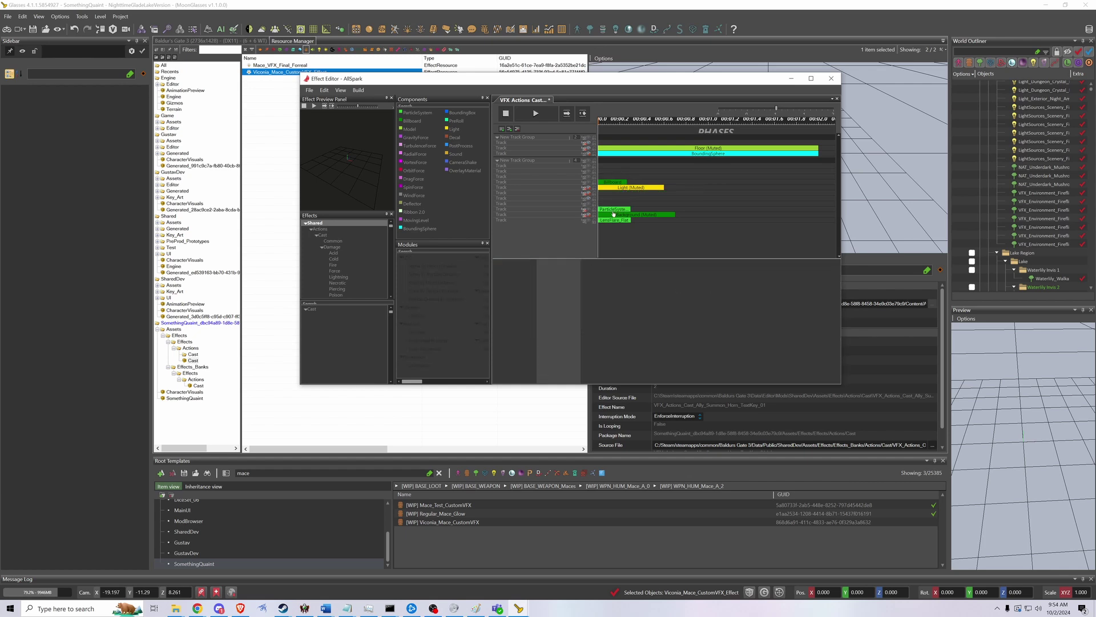
click(614, 209)
key(Delete)
click(614, 214)
key(Delete)
click(614, 219)
key(Delete)
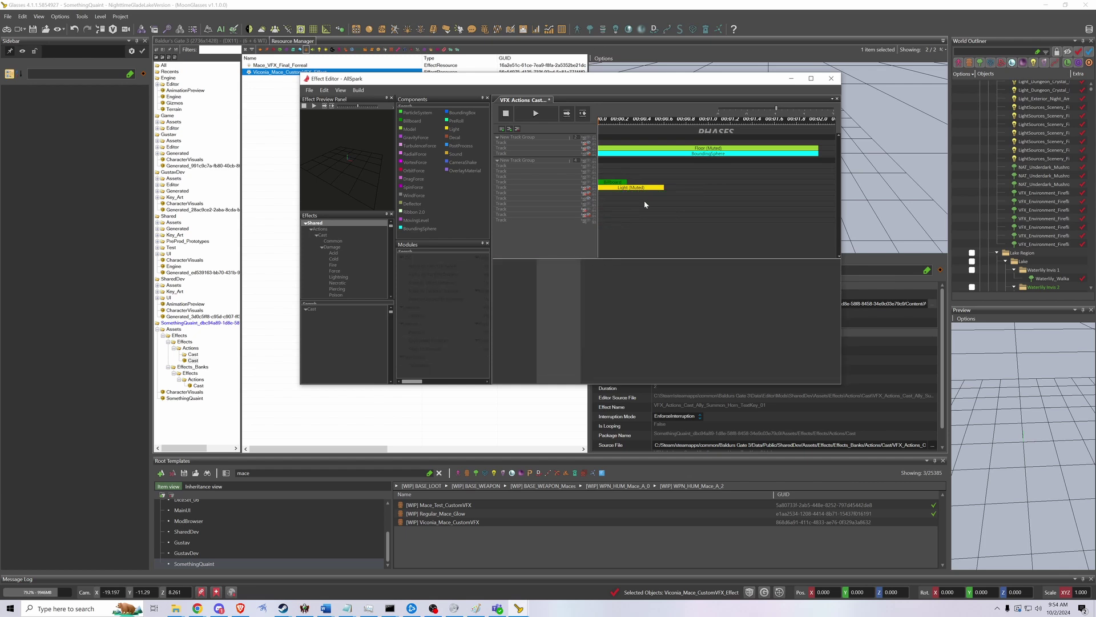
Step: Extend the Billboard component on the timeline so that it ends at about 2.01
drag(627, 181, 743, 183)
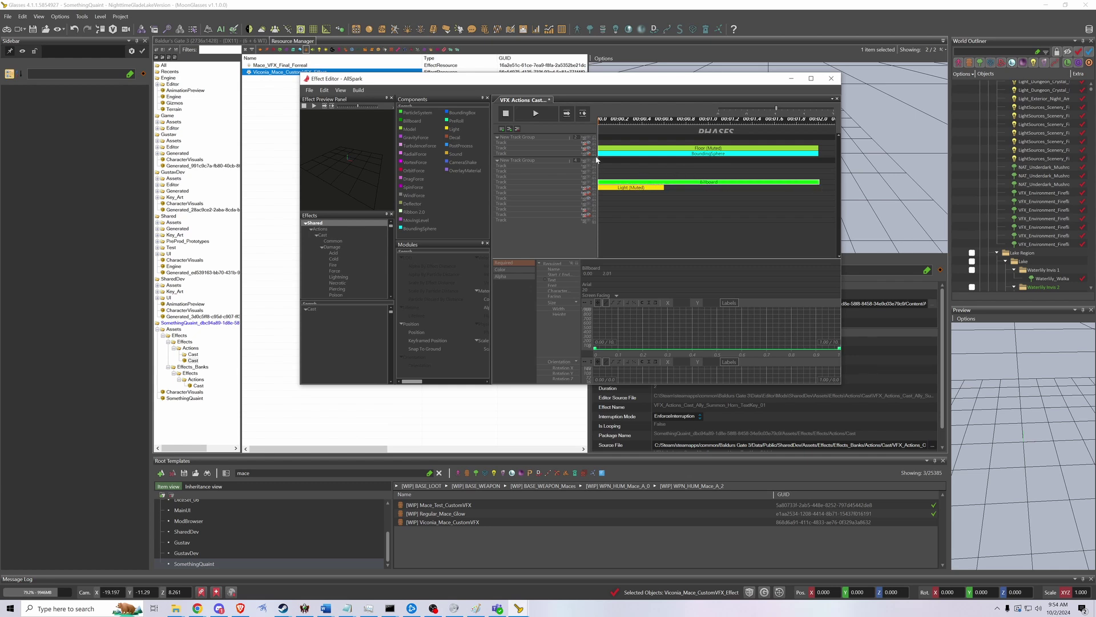
Step: Preview the effect, pause it, and change the Billboard's colour keyframe at 0.00 to purple with a hue of about 250
click(539, 113)
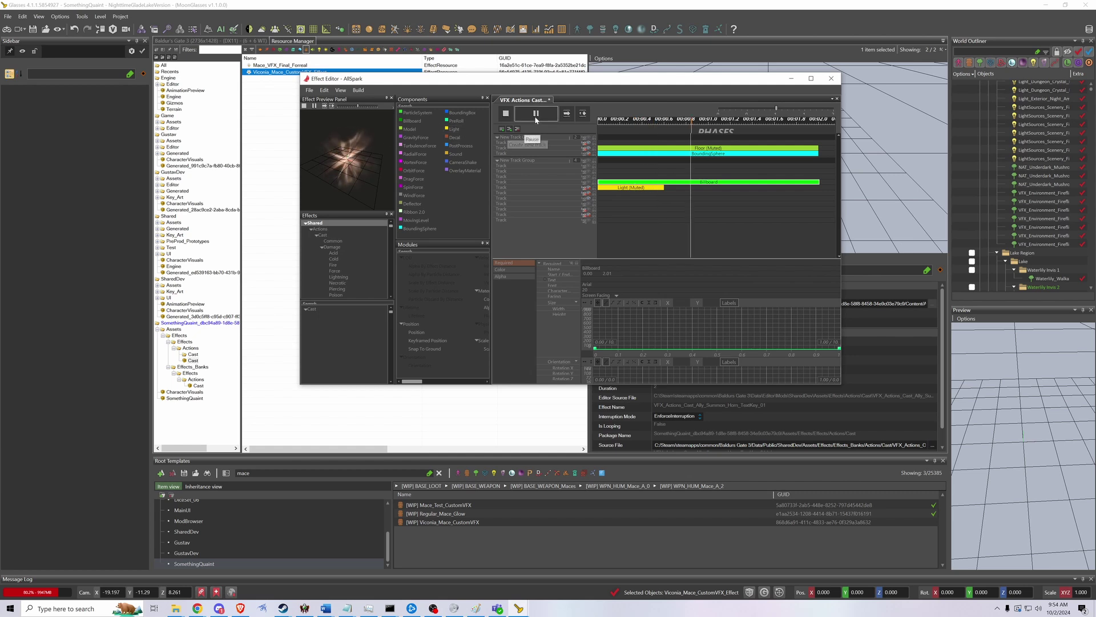
key(space)
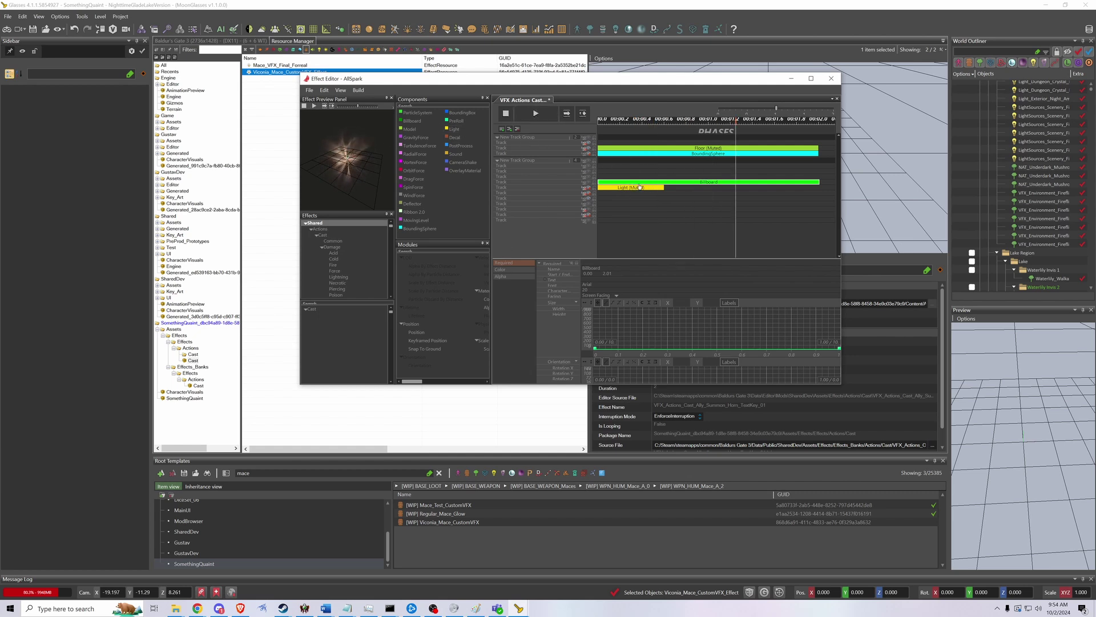
scroll(628, 297, down, 5)
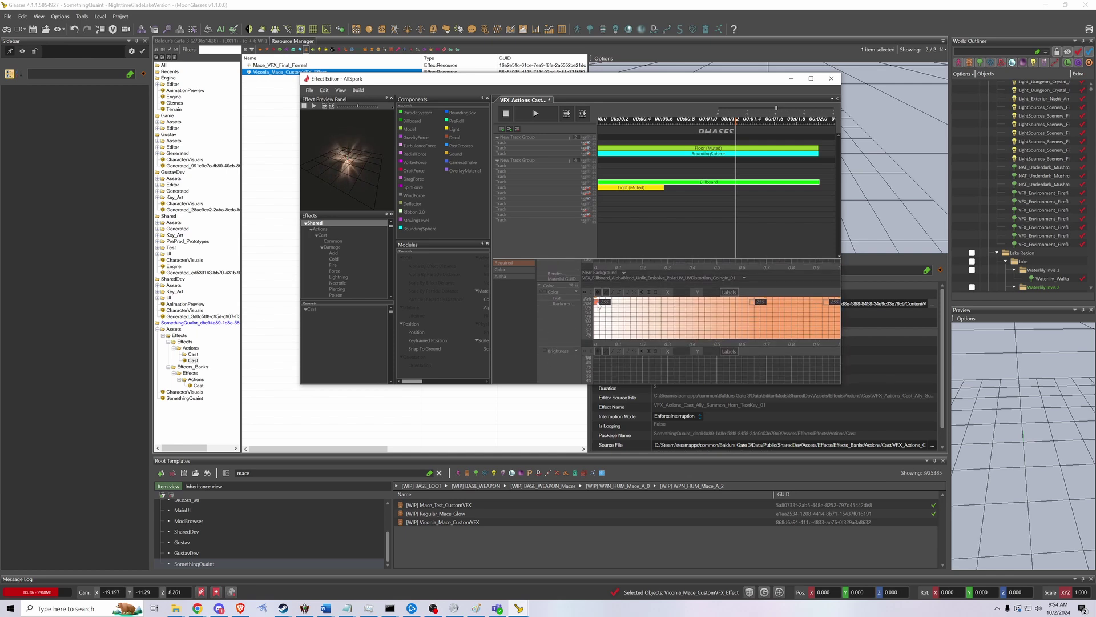
double_click(597, 303)
mouse_move(649, 375)
mouse_down()
mouse_move(696, 361)
mouse_move(677, 342)
mouse_move(625, 334)
mouse_move(635, 331)
mouse_up()
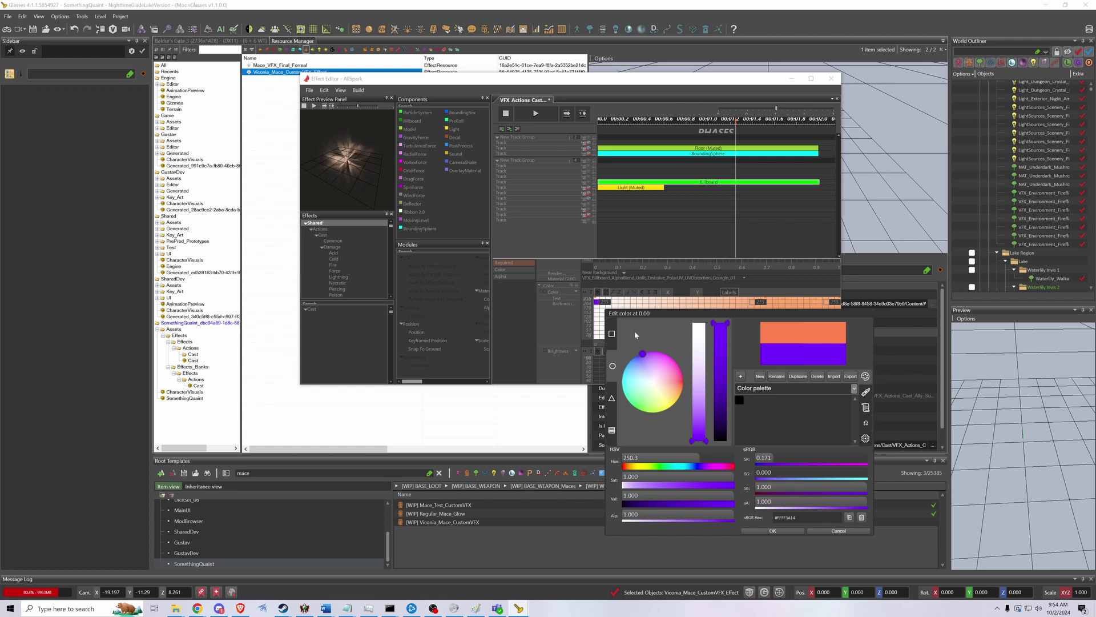
click(760, 531)
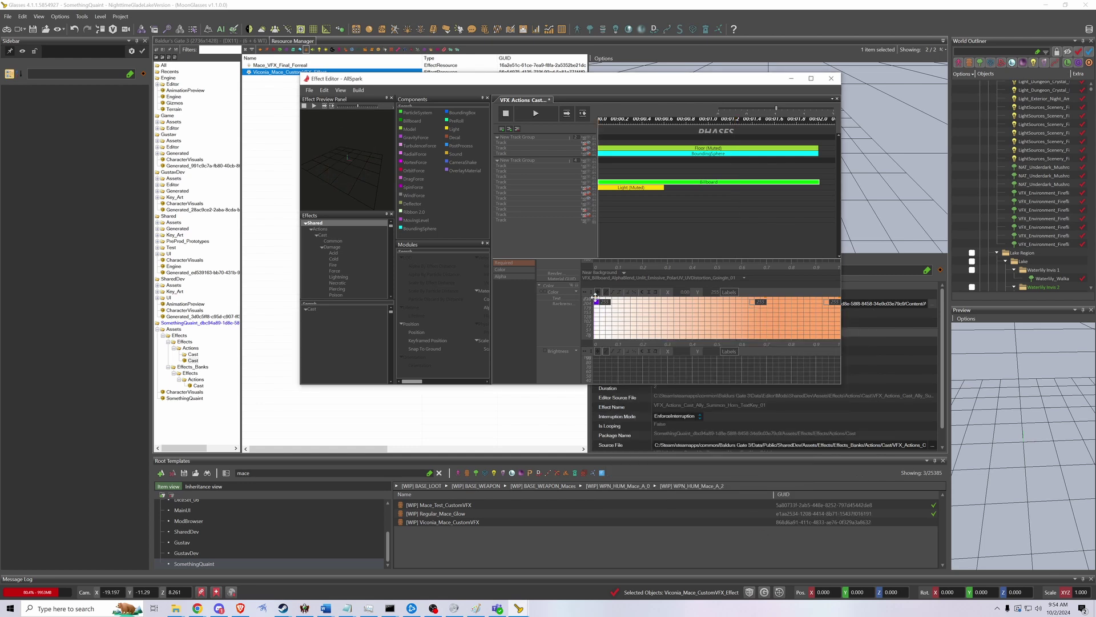
Step: Lower the opacity of the Billboard's first and middle colour keyframes, and recolour the middle one to green
drag(595, 297, 595, 331)
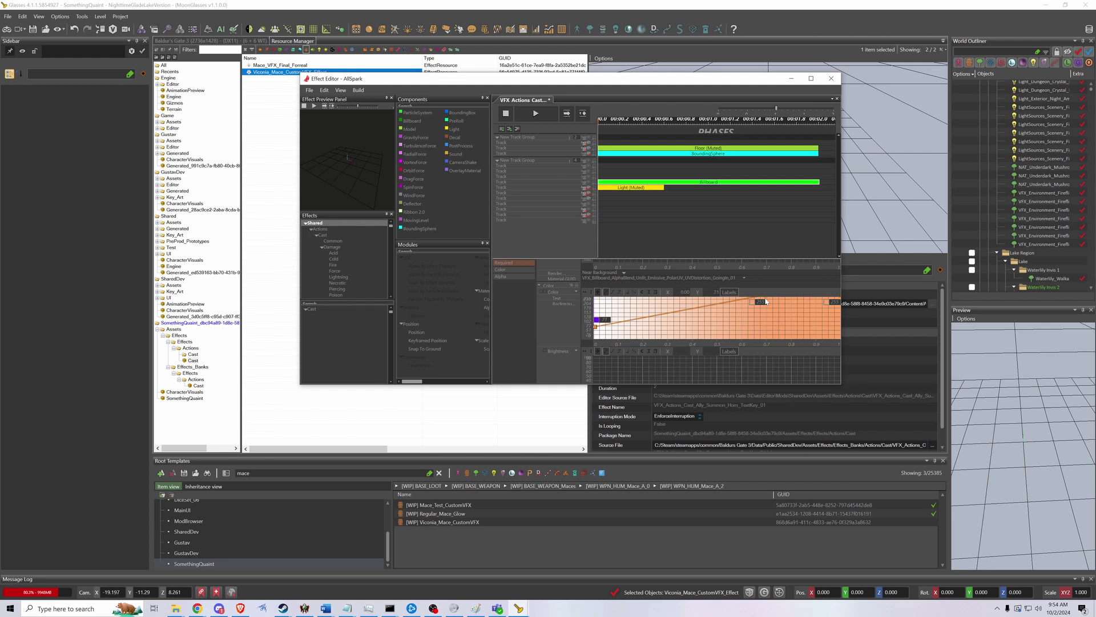
drag(765, 296, 764, 312)
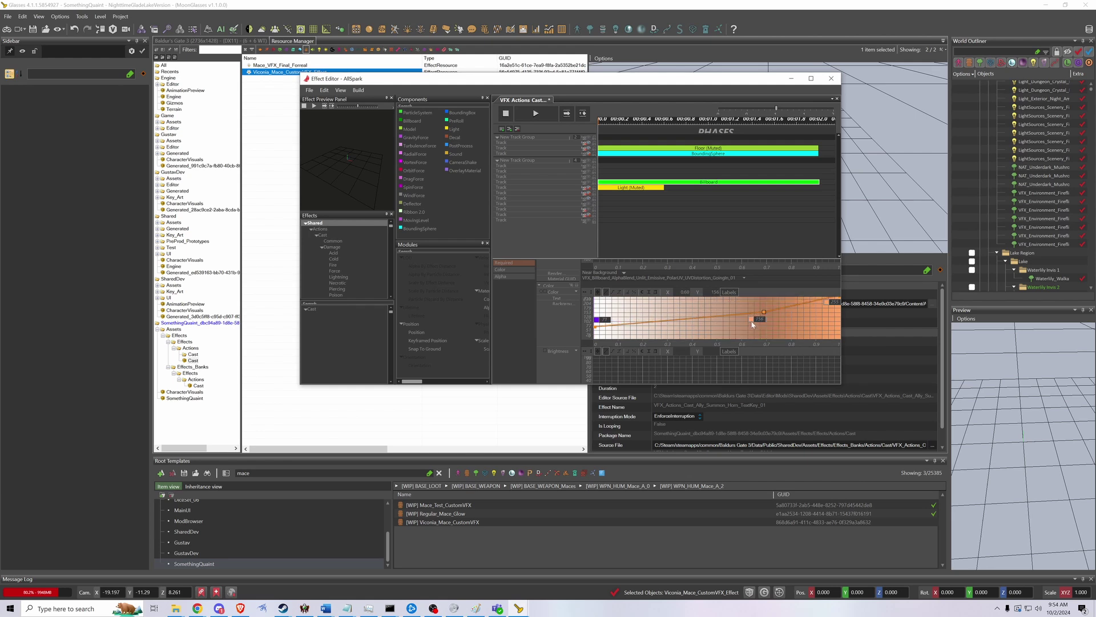
double_click(752, 324)
drag(604, 416, 581, 435)
click(736, 560)
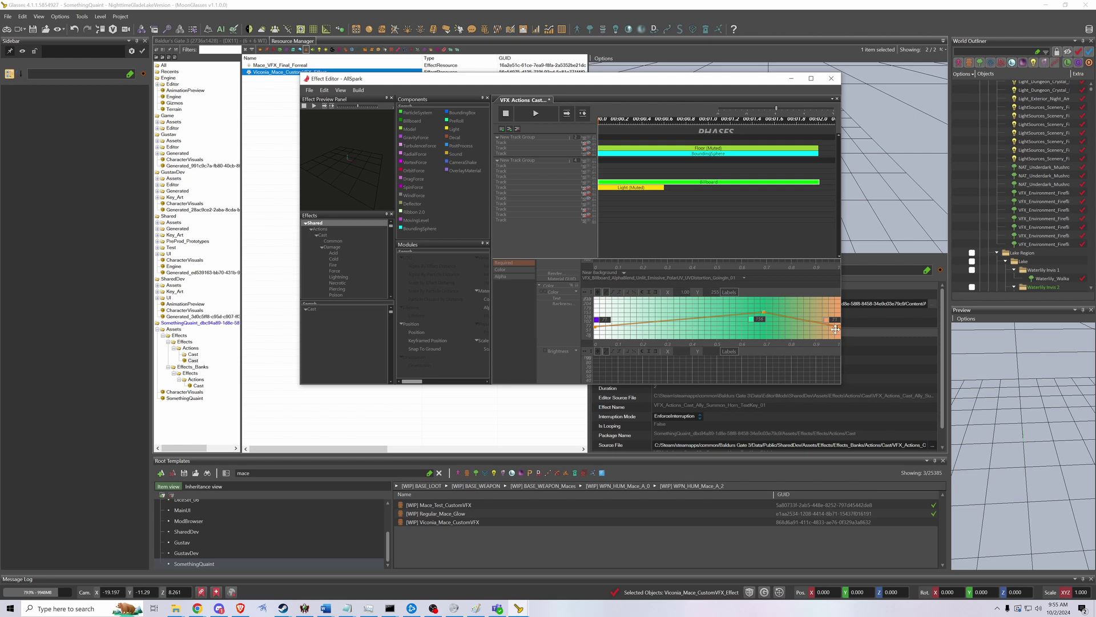
Step: Raise the first and last colour keyframes to an opacity of about 0.71, and move the middle keyframe to near 0.5 with lower opacity
click(835, 330)
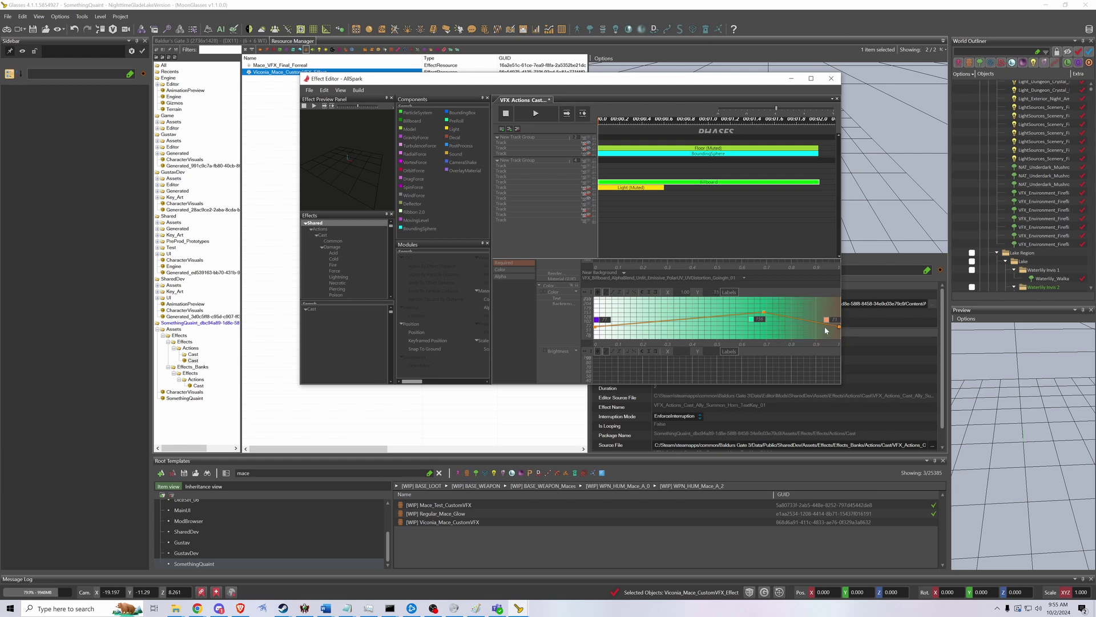
double_click(599, 321)
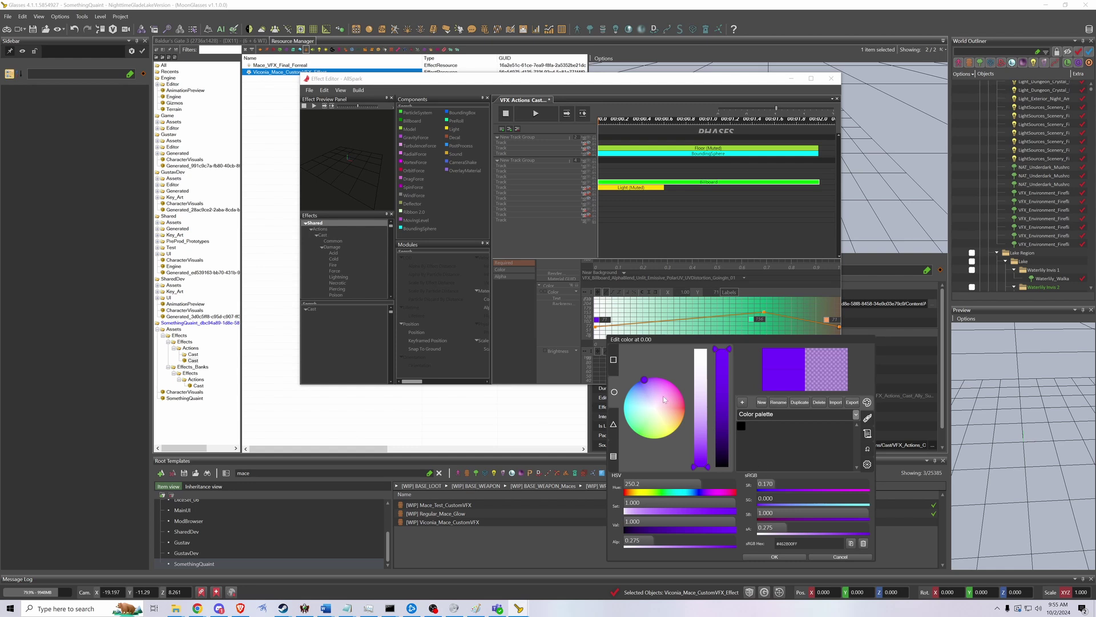
click(596, 328)
drag(595, 327, 602, 307)
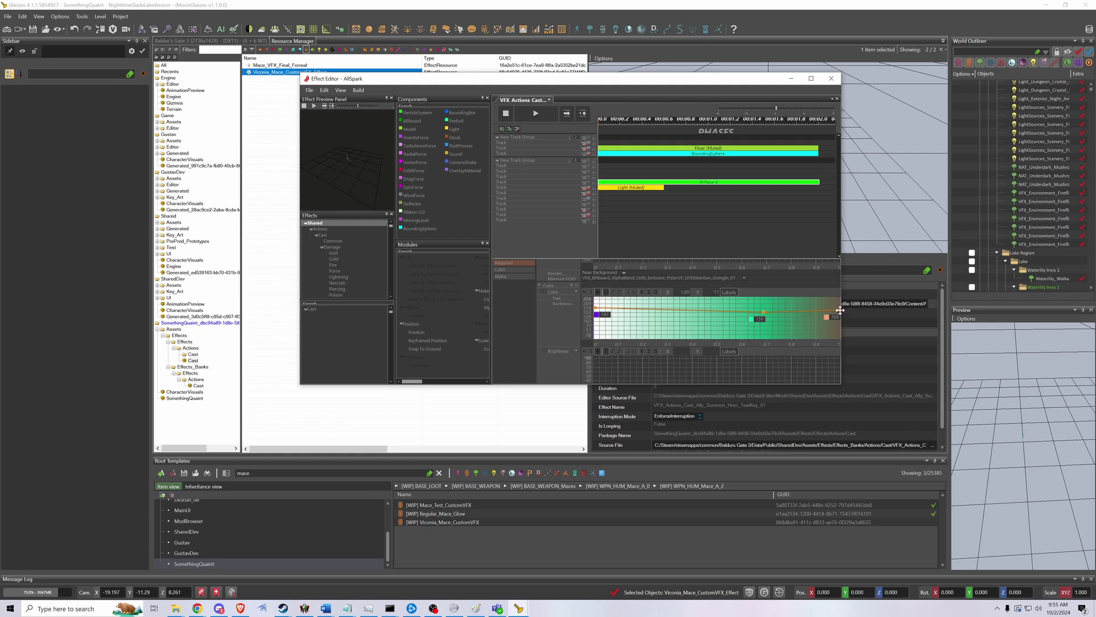
drag(840, 309, 839, 307)
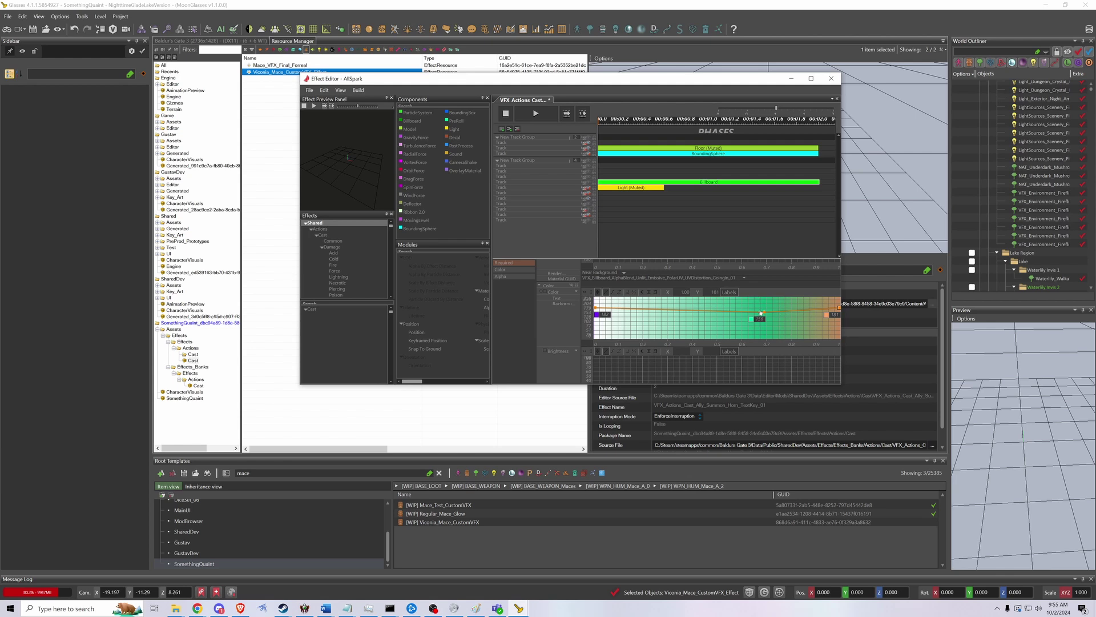
drag(764, 311, 712, 329)
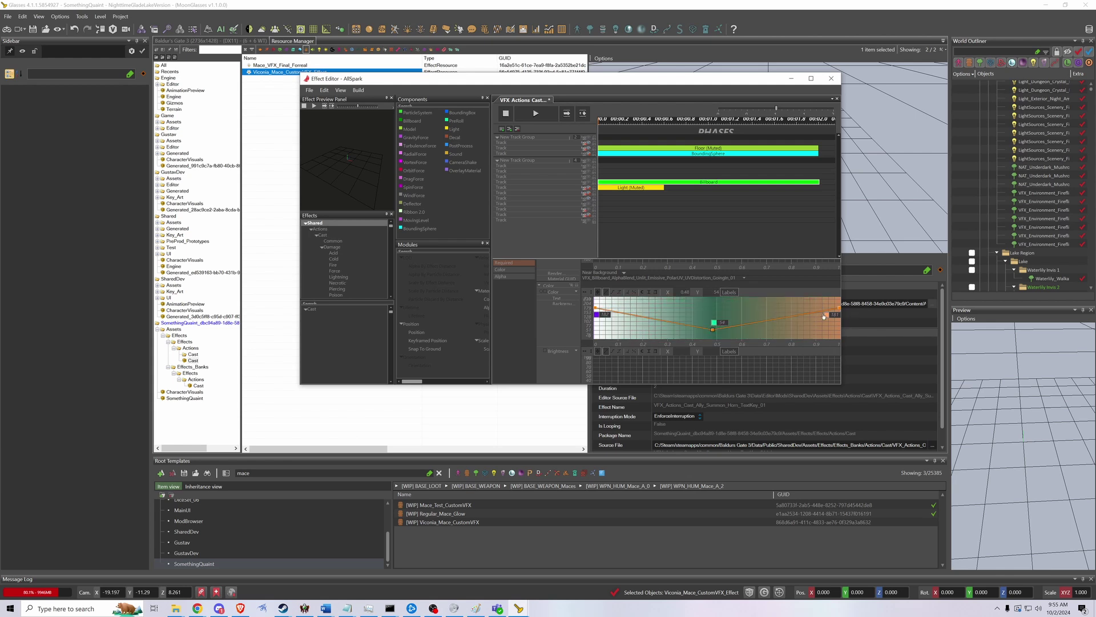
Step: Copy the purple from the Billboard's colour keyframe at 0.00 and apply it to the keyframe at 1.00
double_click(597, 316)
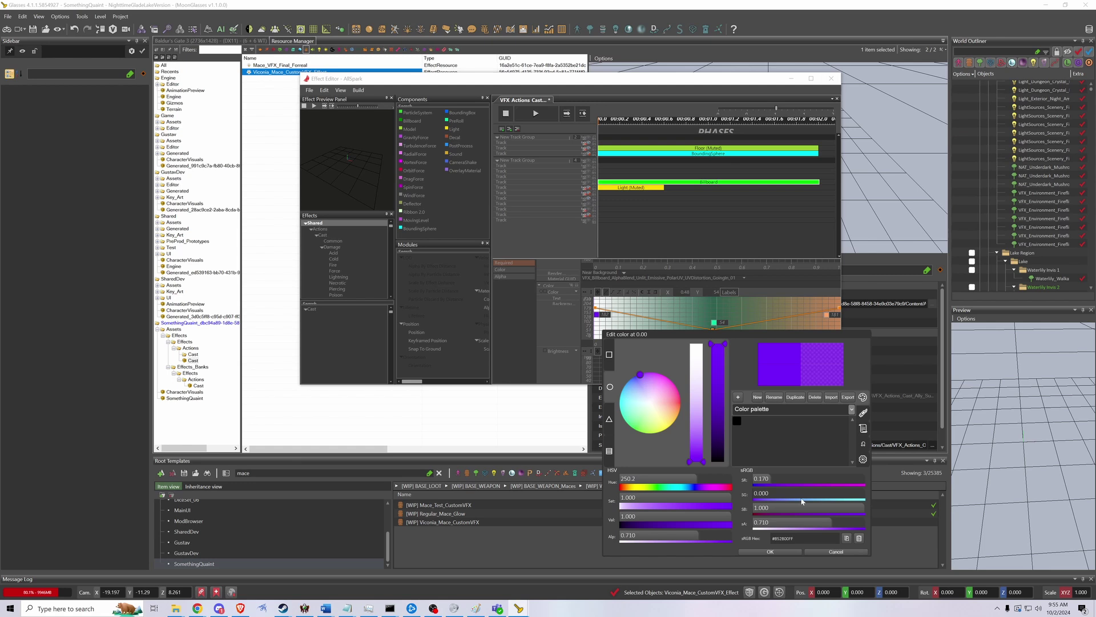
click(790, 549)
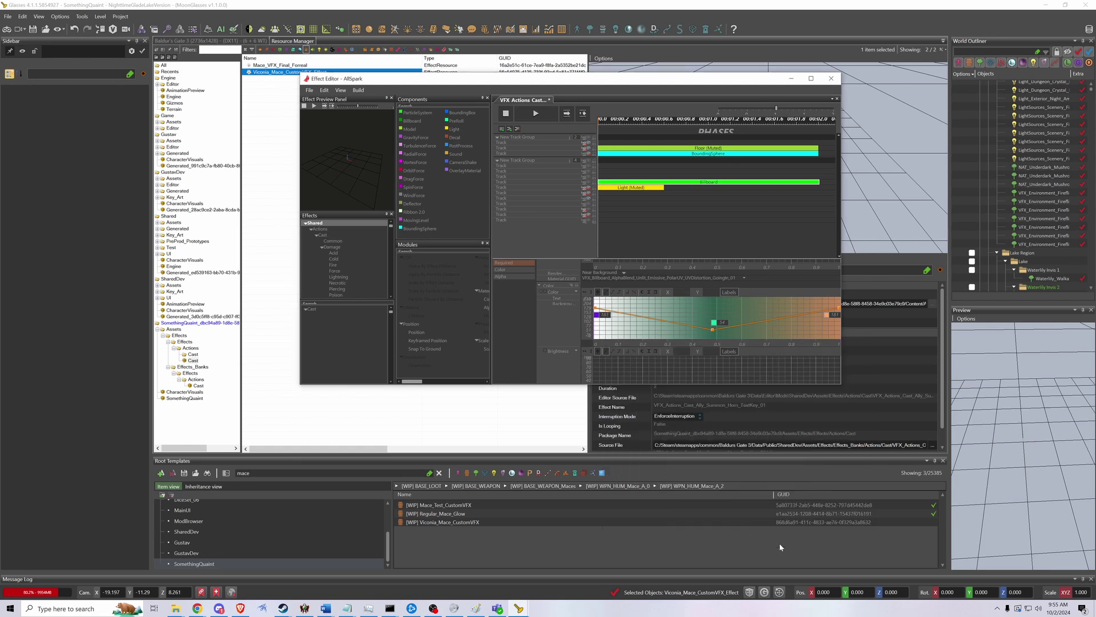
double_click(828, 316)
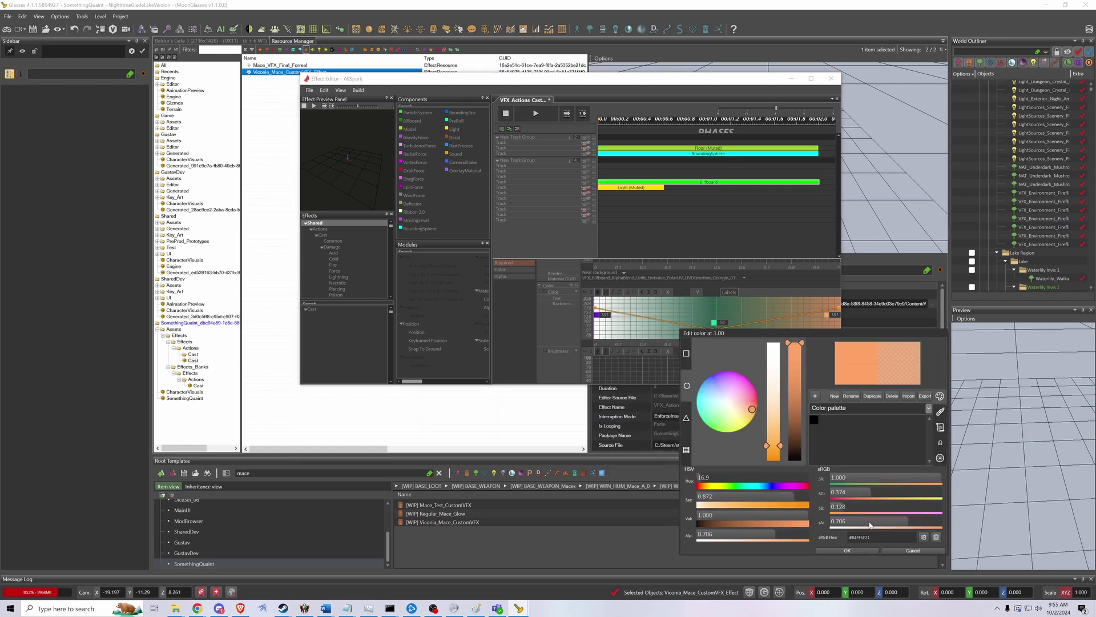
click(938, 538)
click(849, 550)
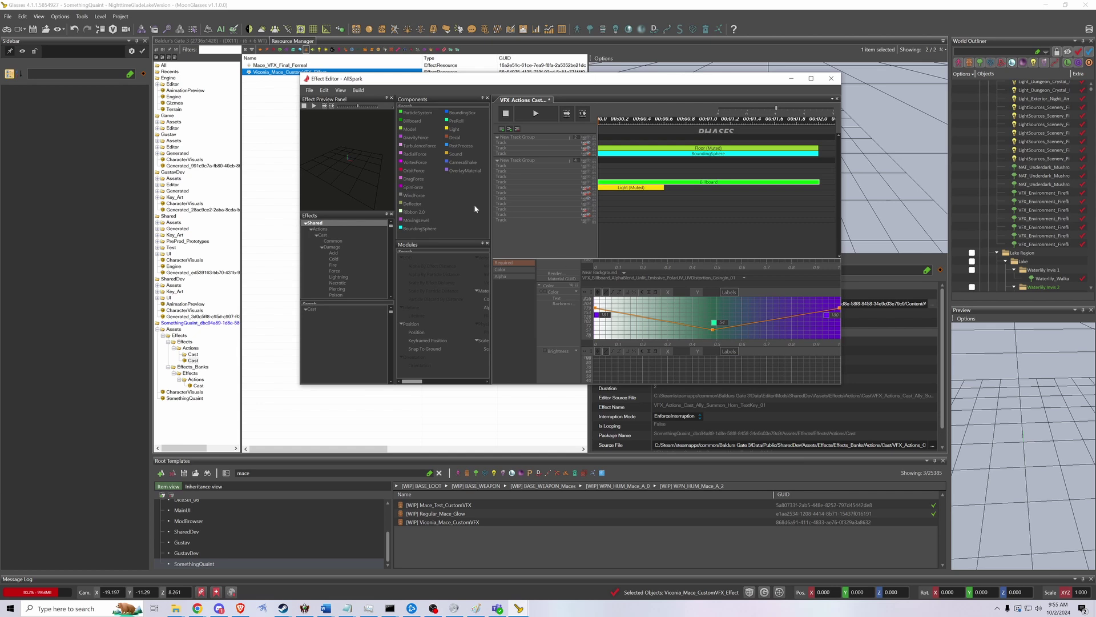
Step: Preview the recoloured effect, then add Lead In and Loop phases to the timeline and shorten the Lead In to about 0.15
click(523, 117)
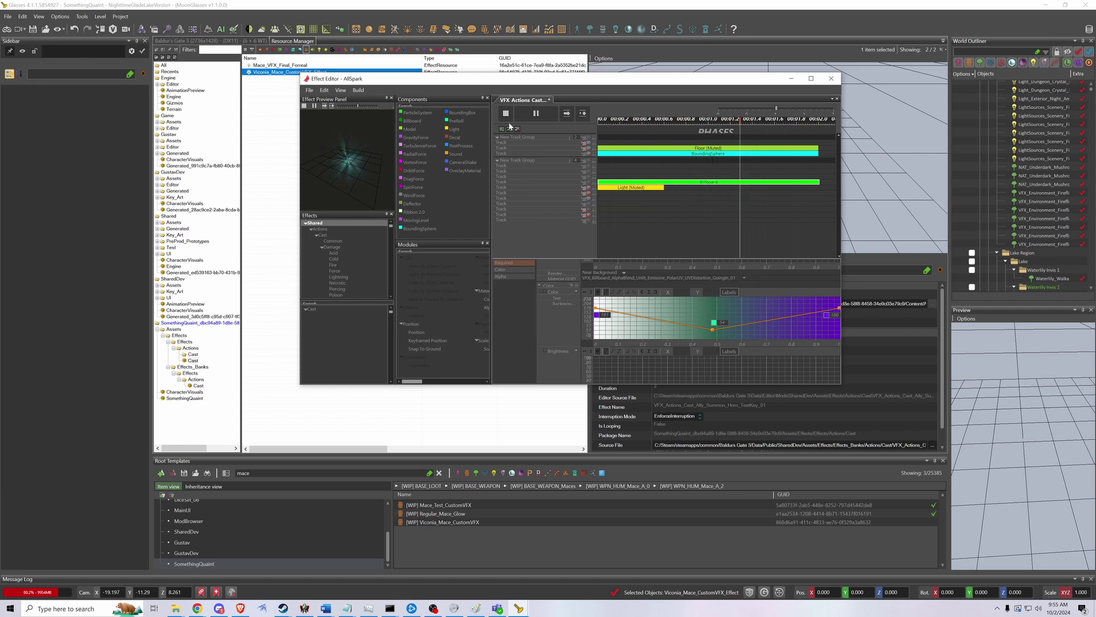
click(536, 113)
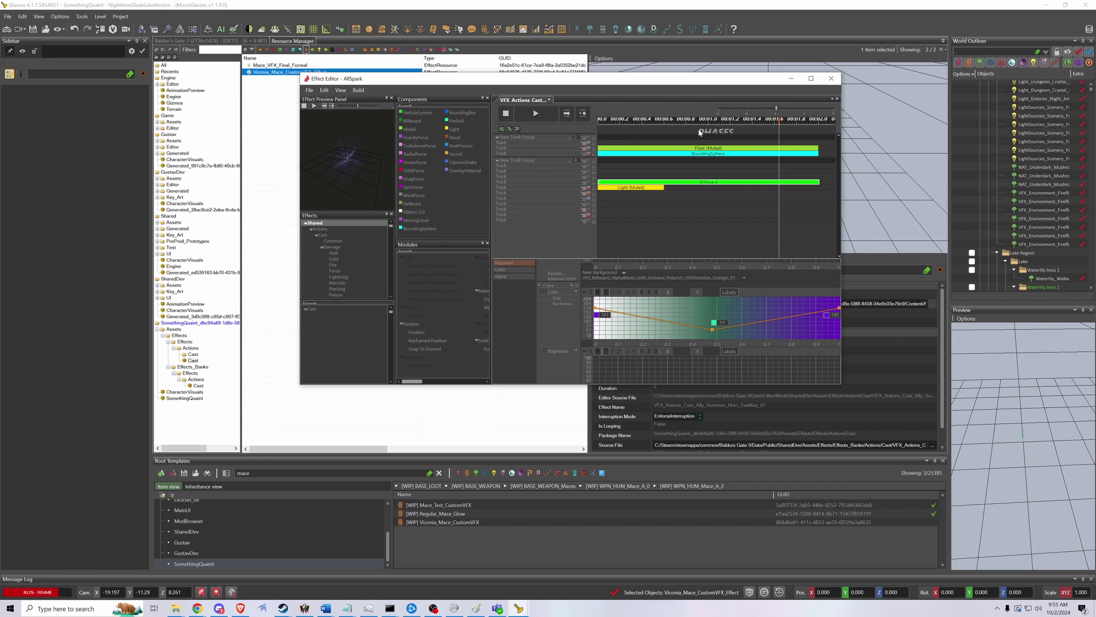
right_click(677, 131)
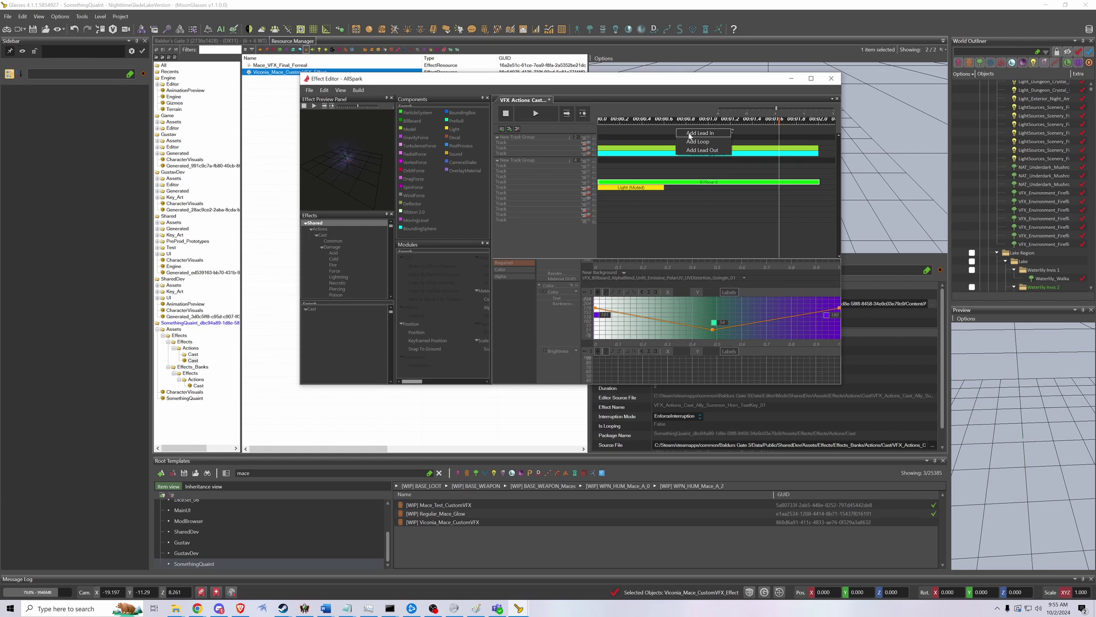
click(689, 133)
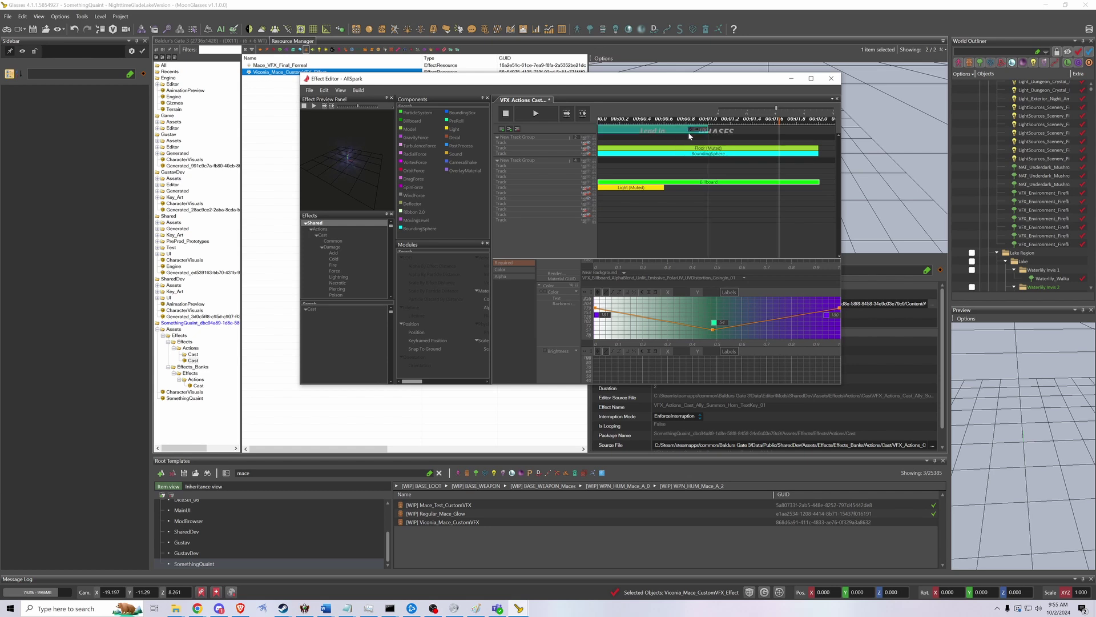
right_click(727, 132)
click(751, 141)
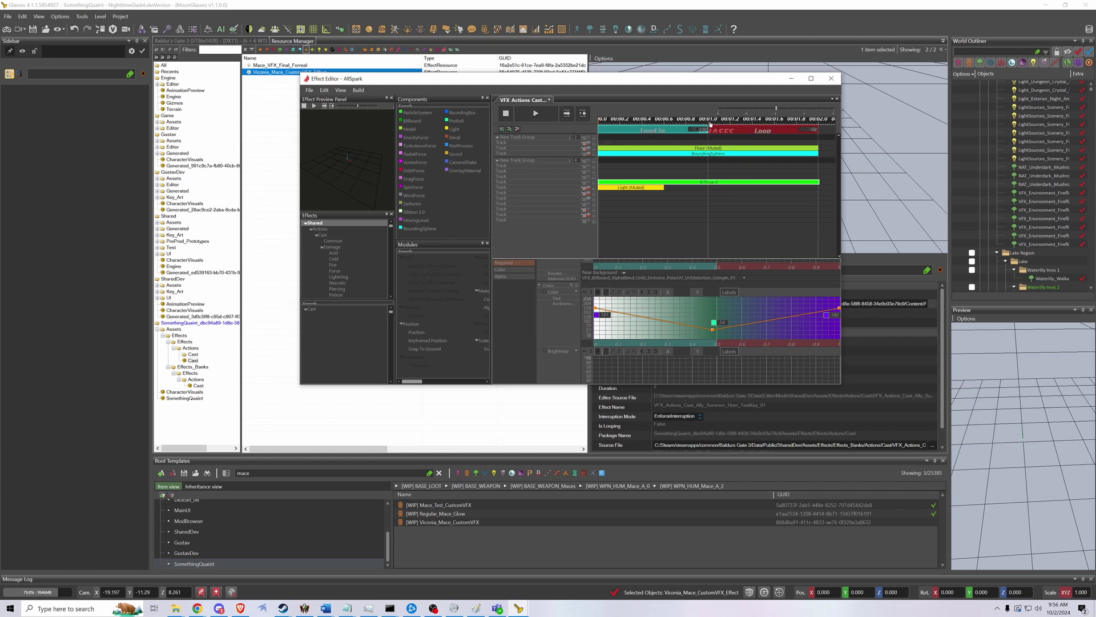
drag(707, 130, 610, 130)
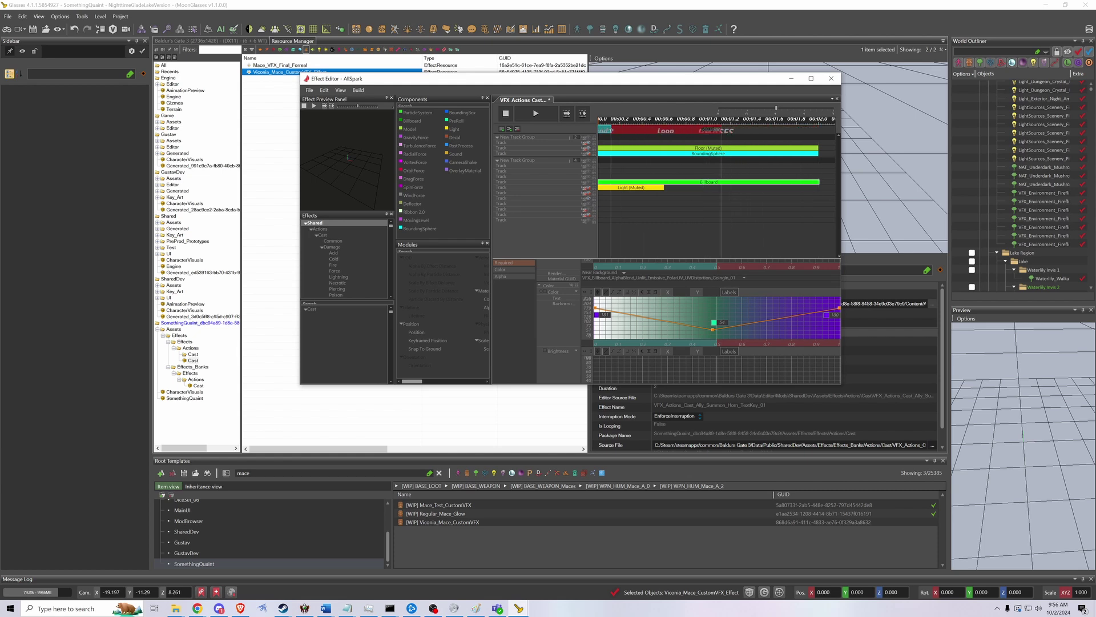
Step: Play the looping effect, lengthen the Lead In phase to about 0.25 and extend the Loop phase to about 1.55
click(535, 113)
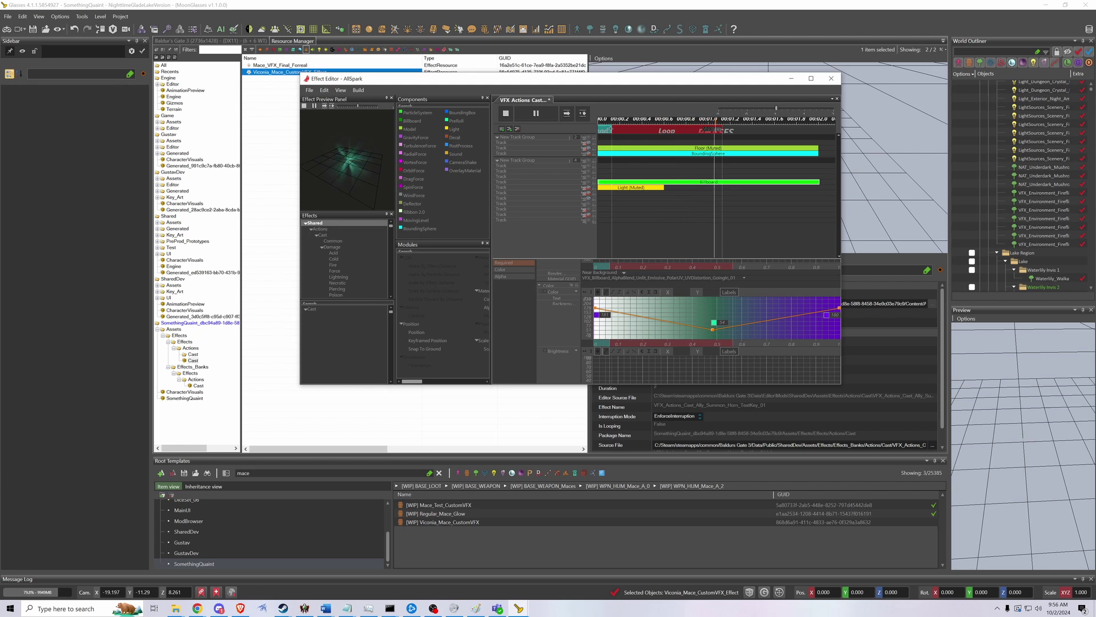
drag(615, 129, 626, 129)
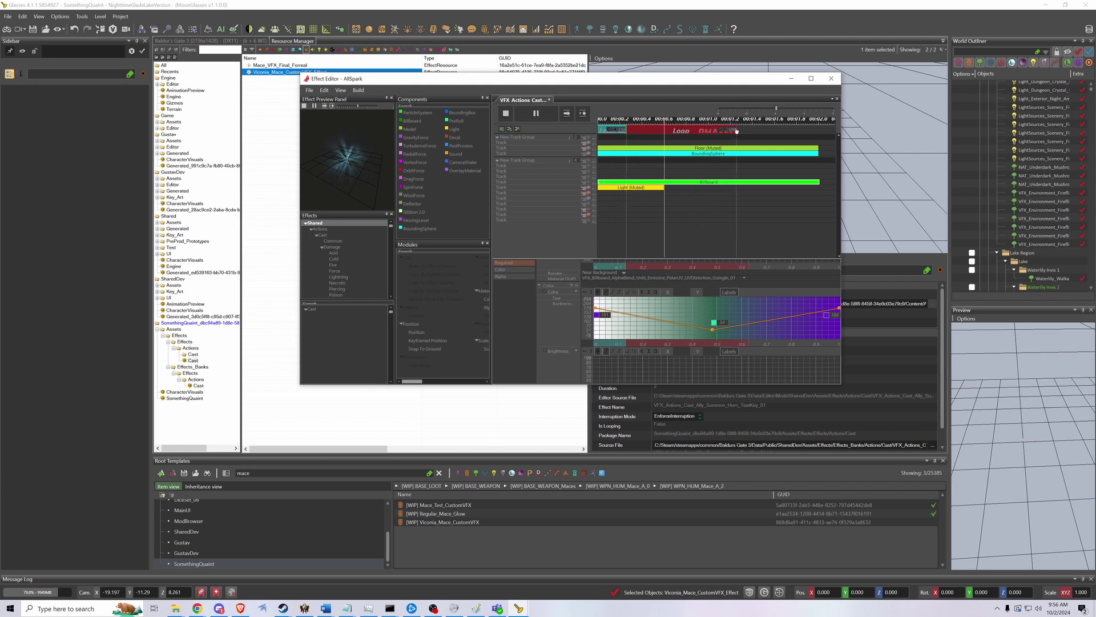
drag(737, 131, 769, 134)
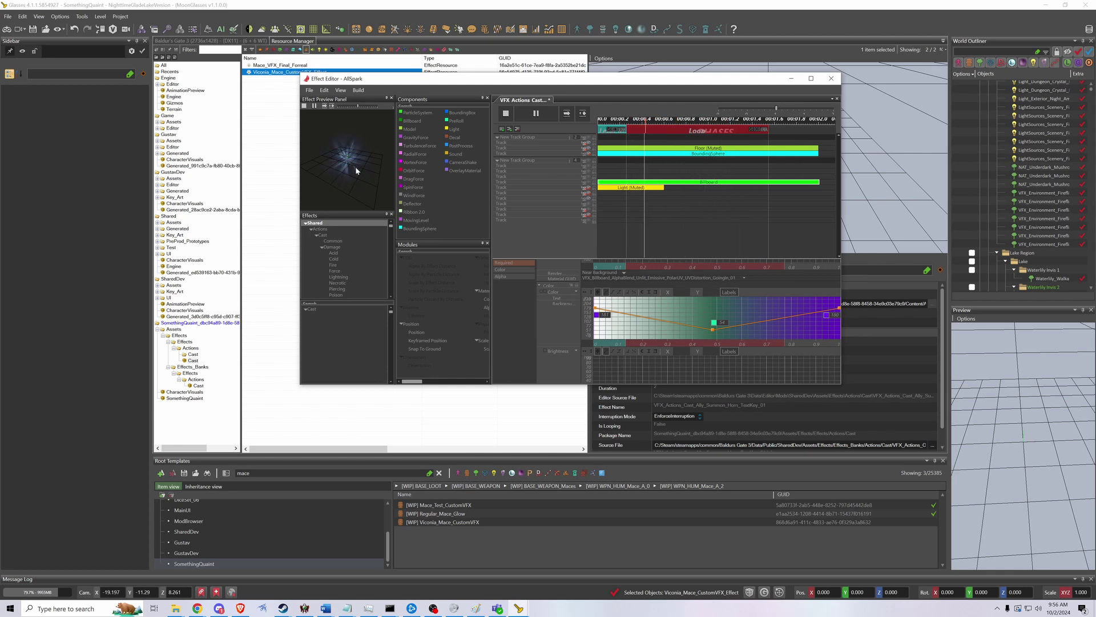
Step: Start saving the effect as a new file and browse to the Public folder in Baldurs Gate 3's Data directory
click(308, 92)
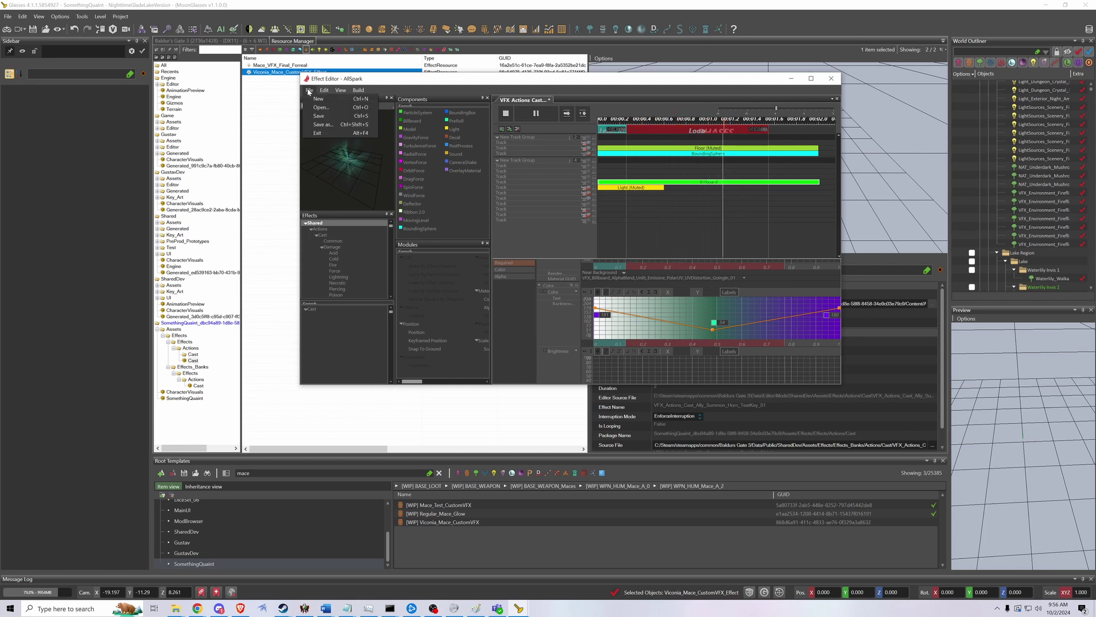
click(317, 127)
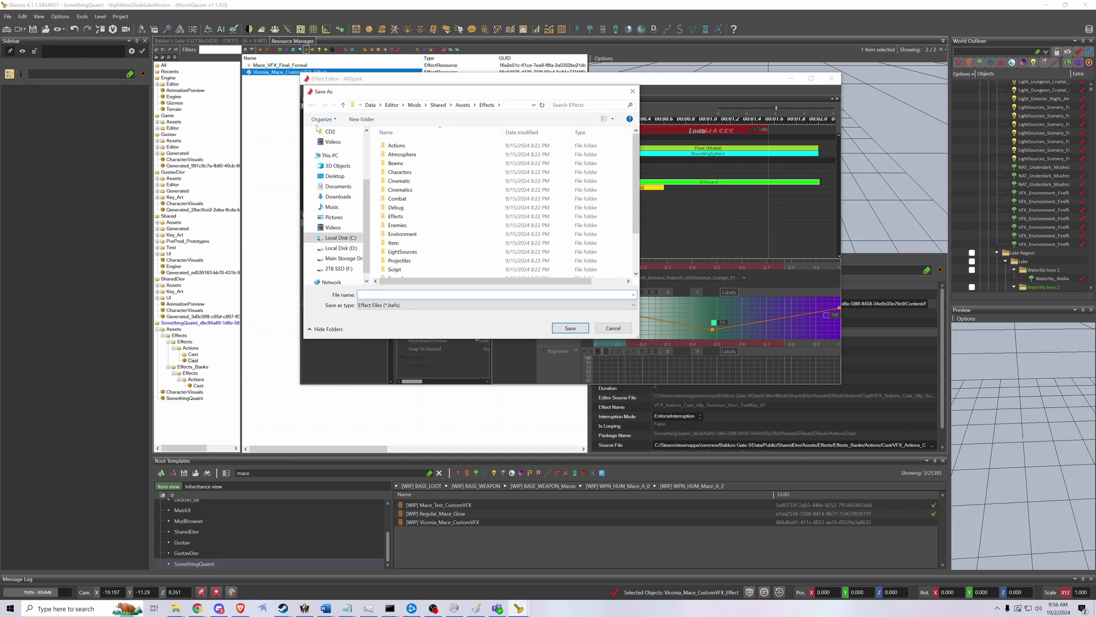
scroll(463, 204, down, 2)
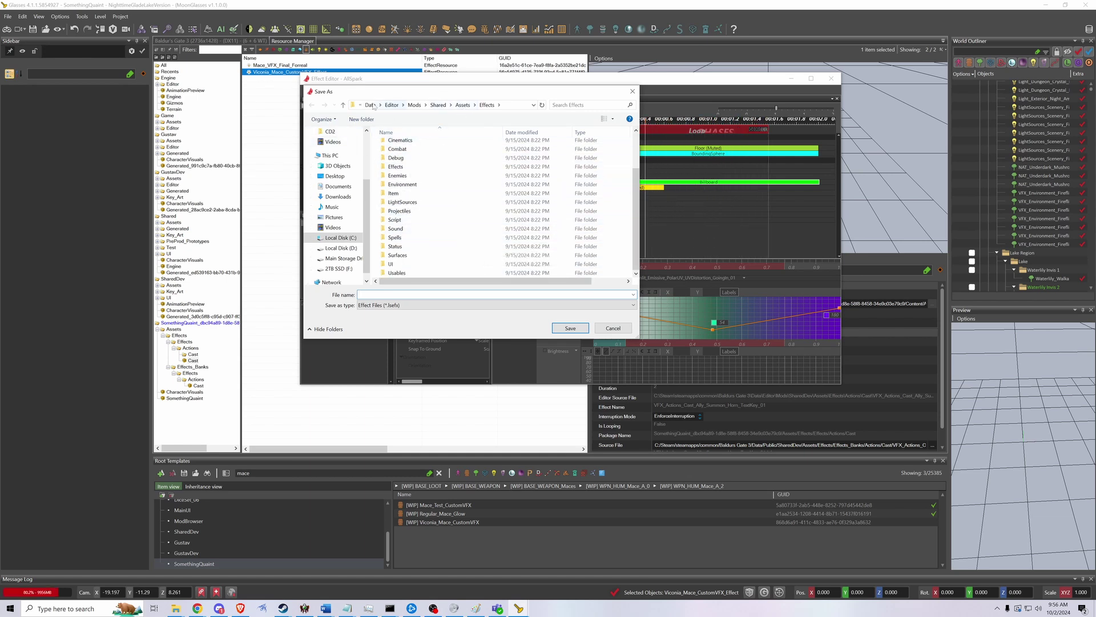
drag(375, 97, 432, 94)
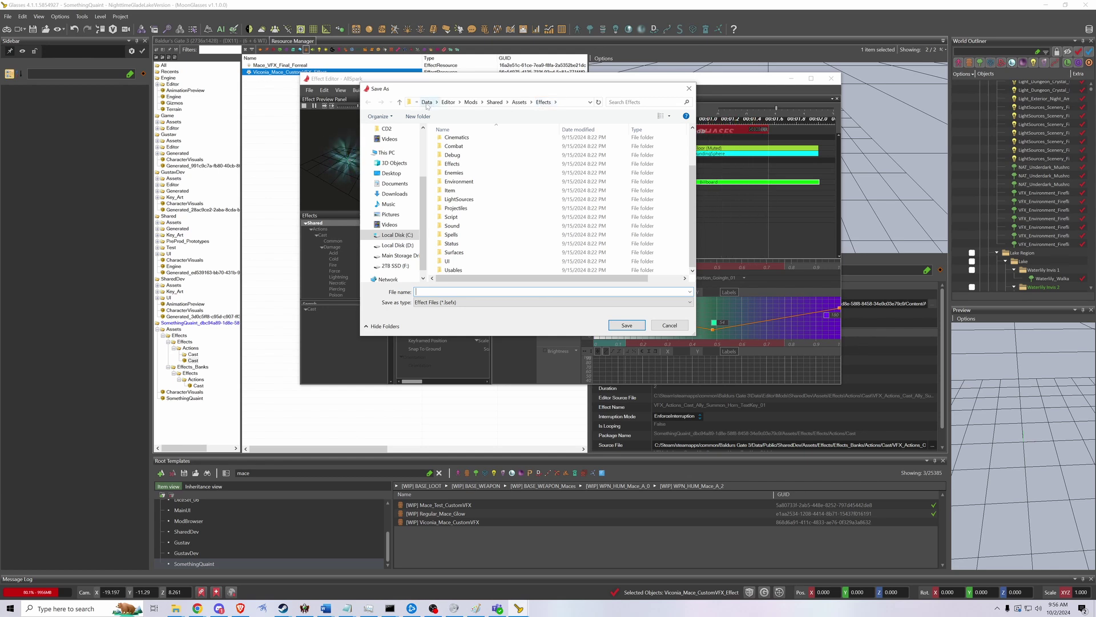
click(425, 102)
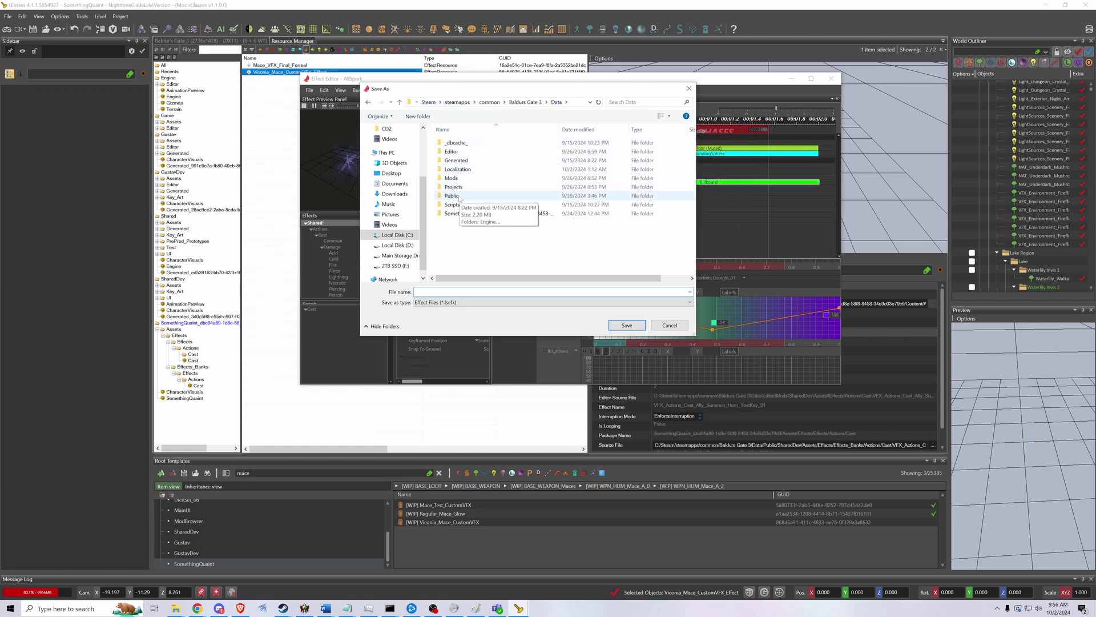
double_click(467, 197)
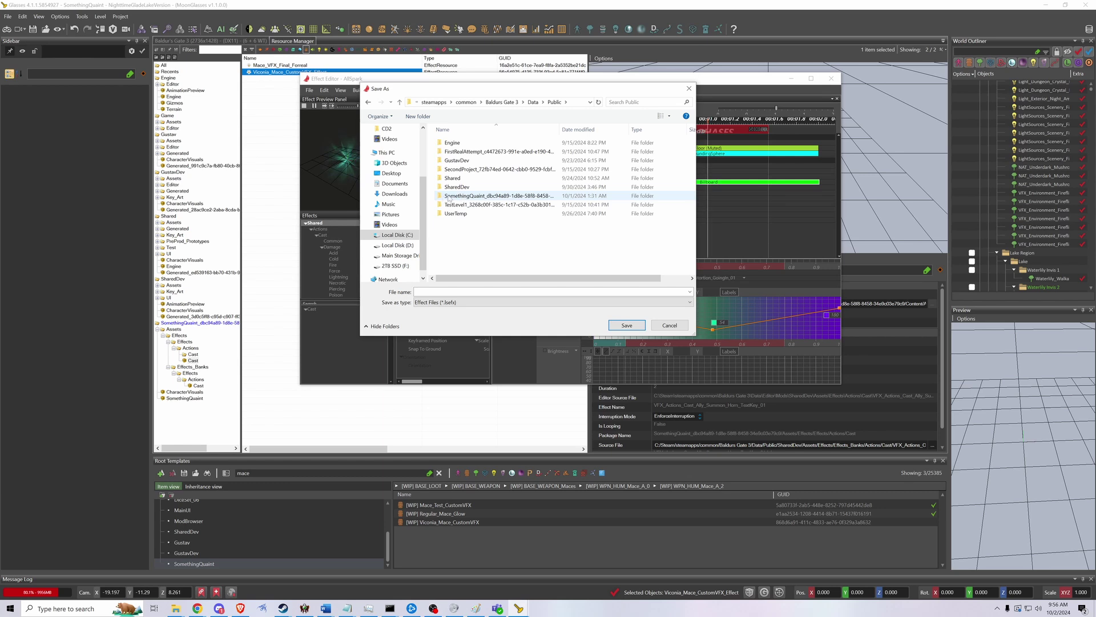
double_click(449, 196)
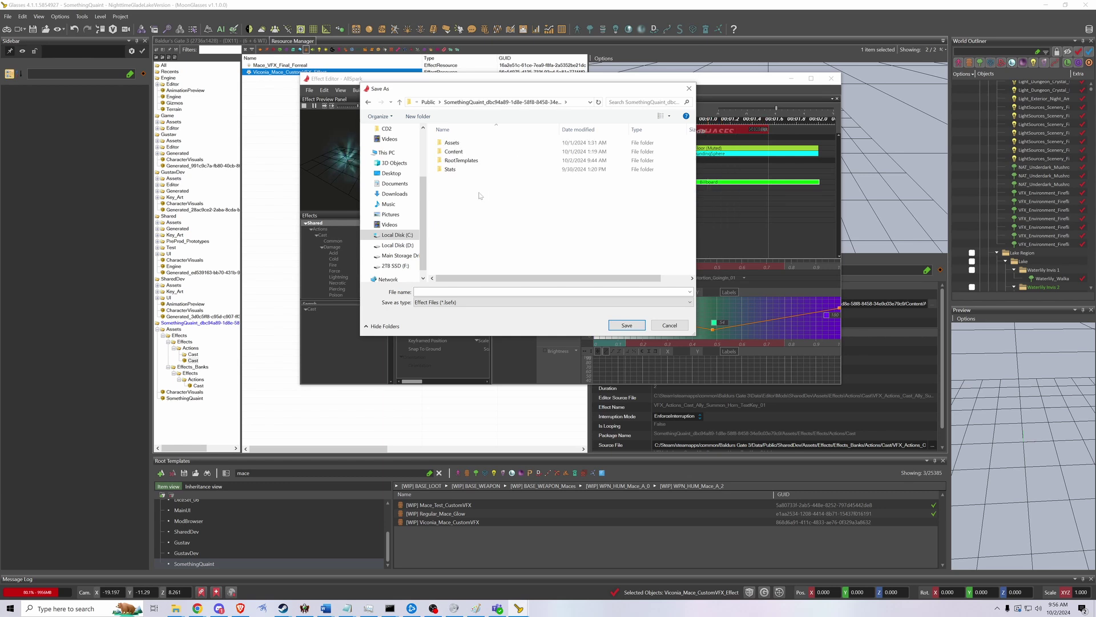
double_click(468, 142)
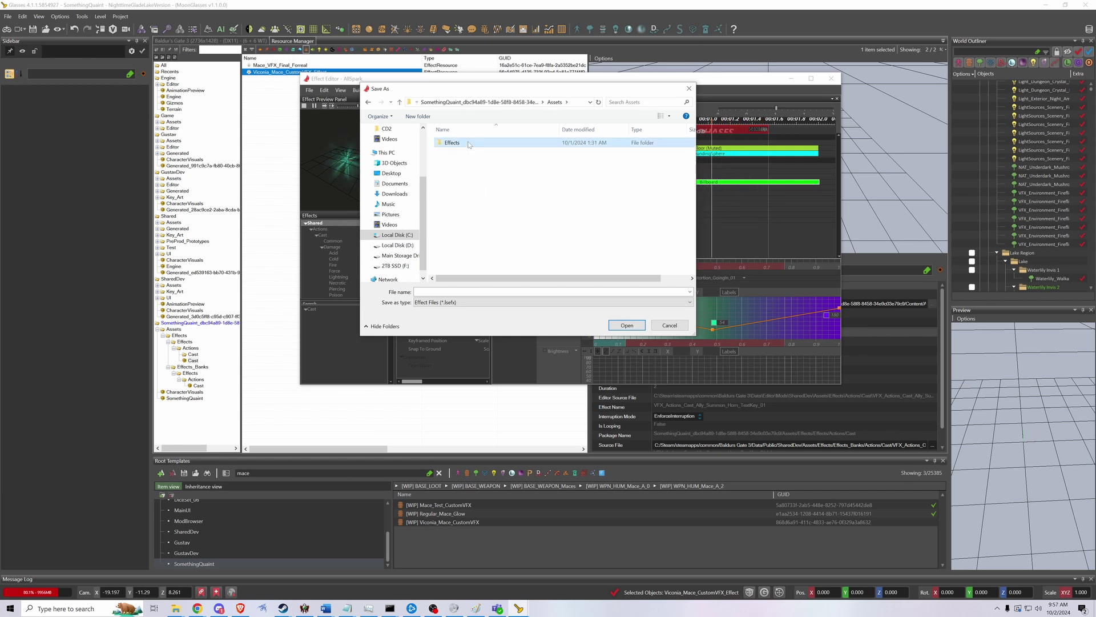
double_click(468, 142)
double_click(468, 143)
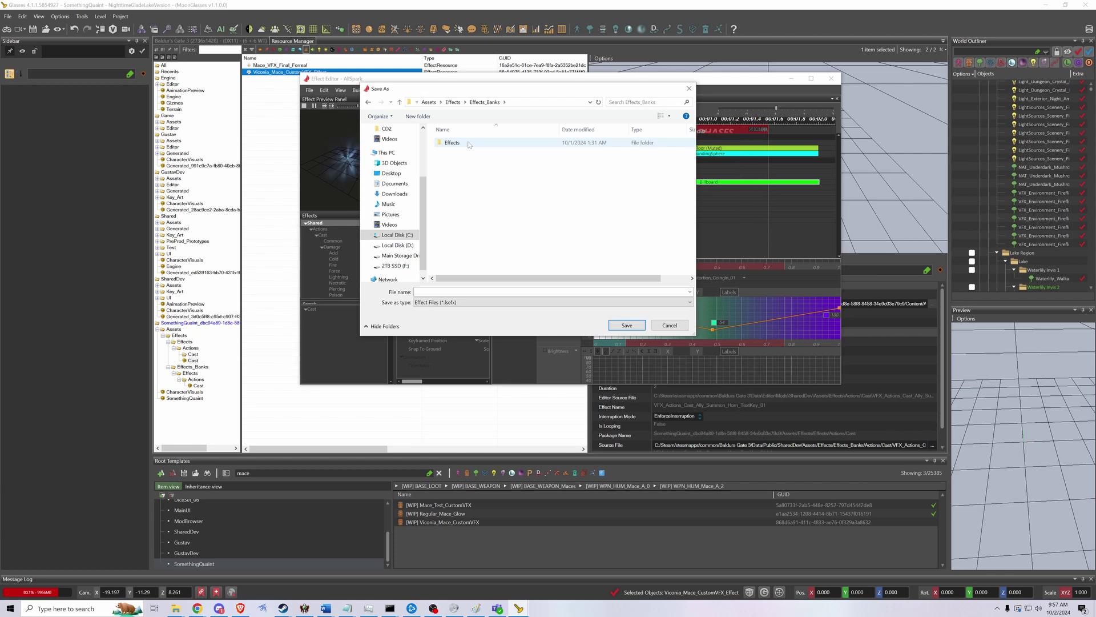
double_click(468, 143)
double_click(468, 143)
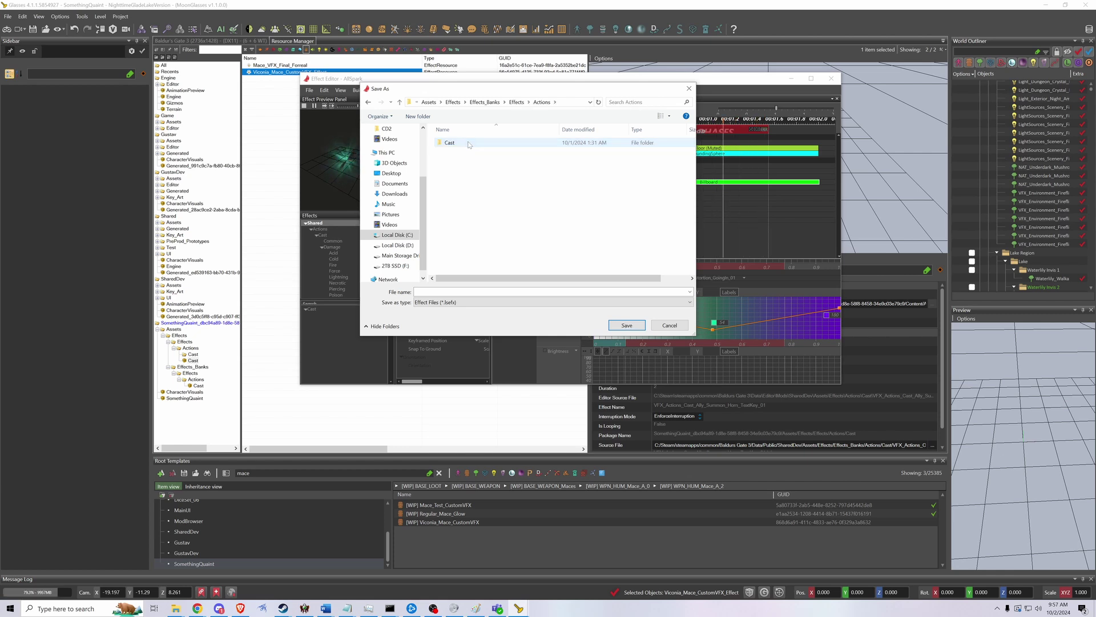
double_click(468, 142)
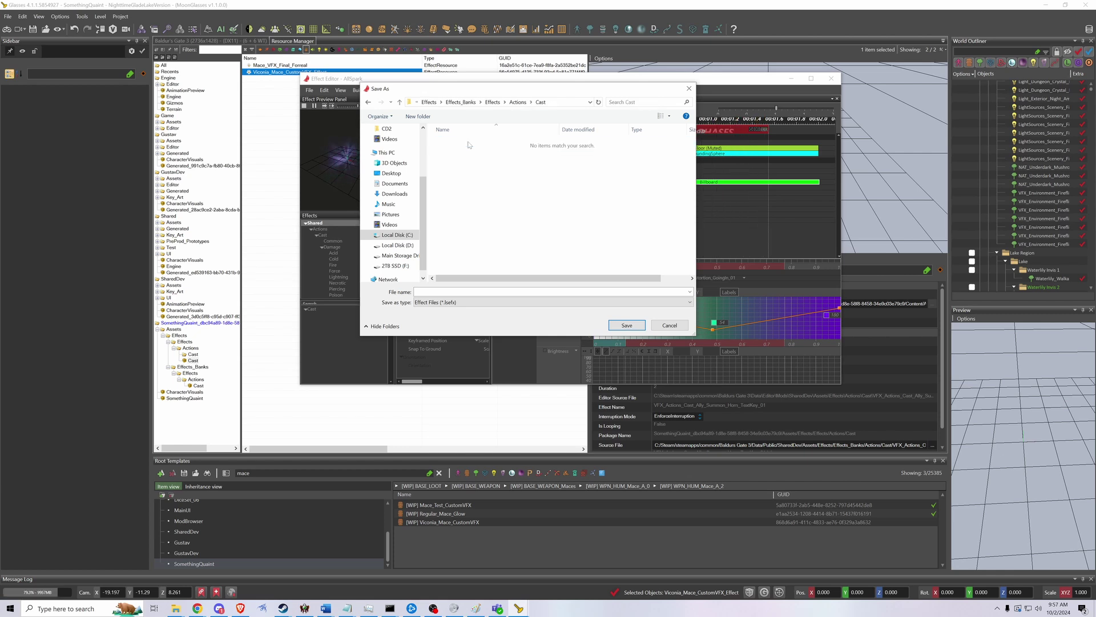
click(428, 104)
click(428, 102)
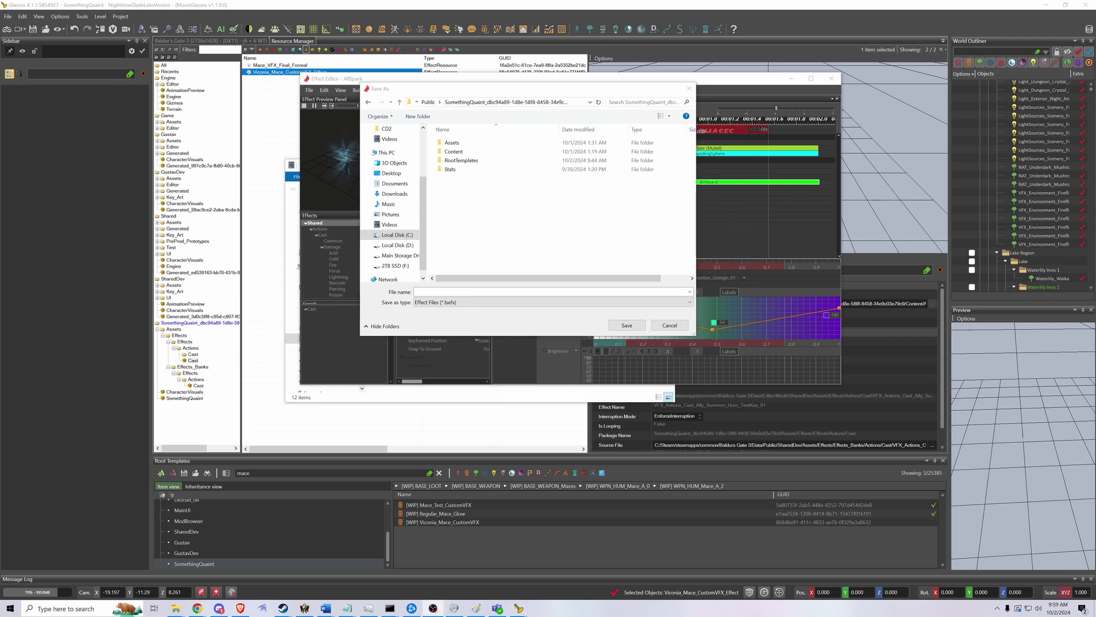
click(428, 101)
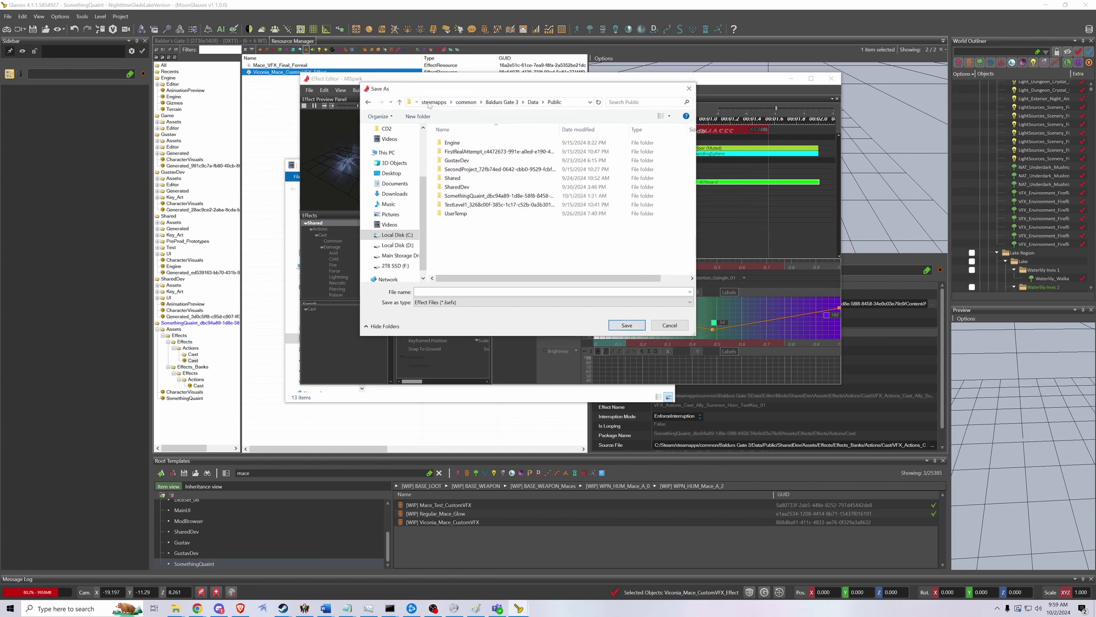
Step: Browse from the SomethingQuaint mod folder to Content, Assets, Effects, Effects, Actions, [PAK]_Cast as the save location
double_click(481, 197)
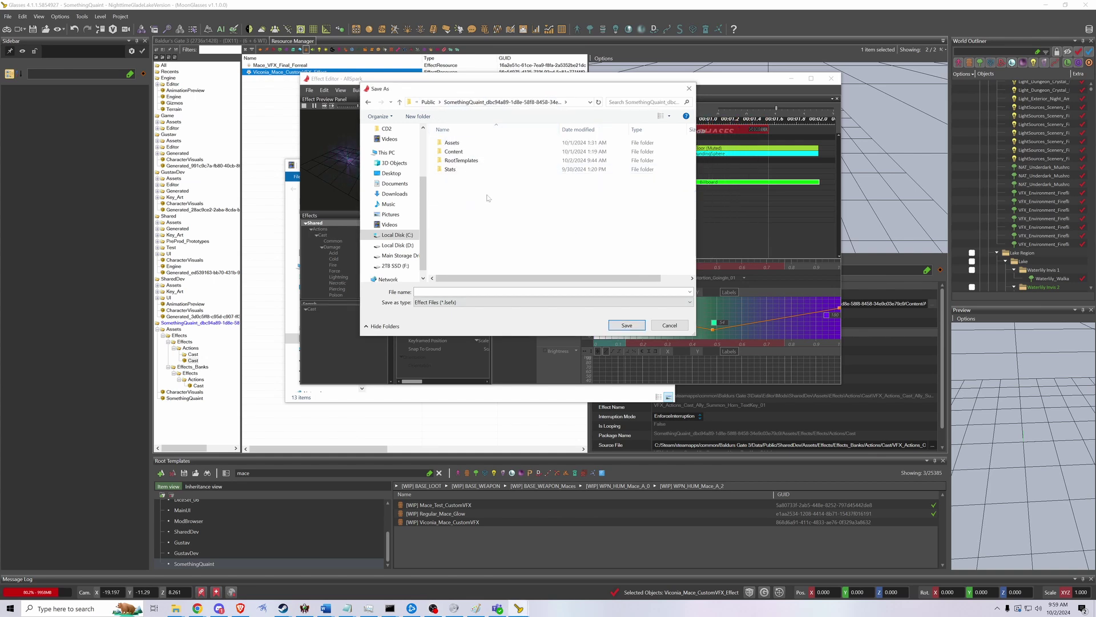
double_click(460, 151)
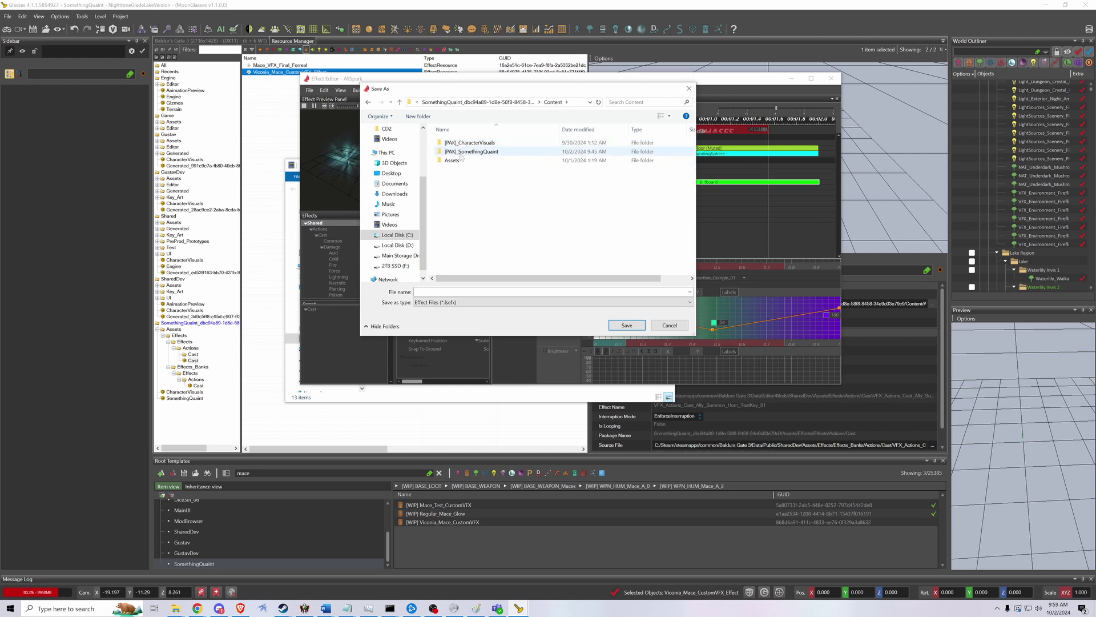
double_click(457, 161)
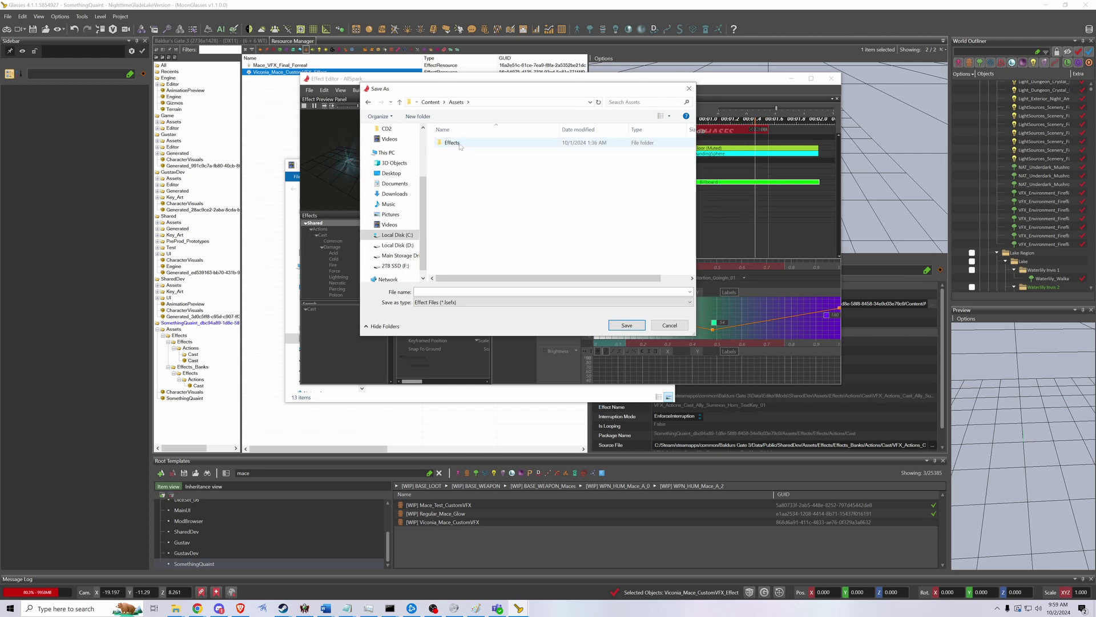
double_click(452, 143)
double_click(455, 143)
double_click(460, 145)
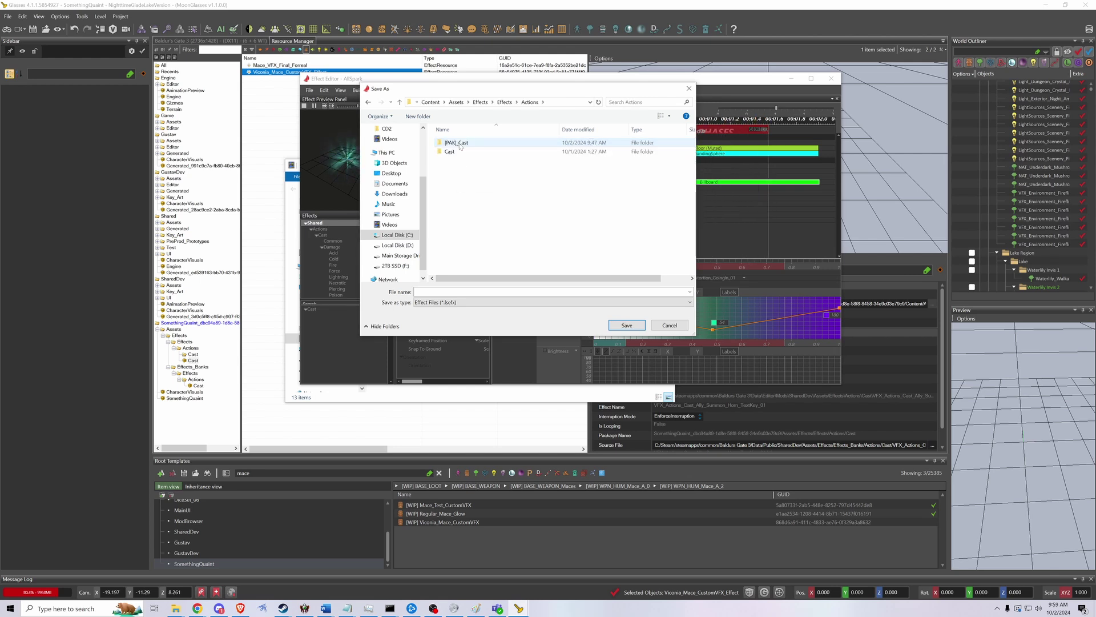
click(459, 146)
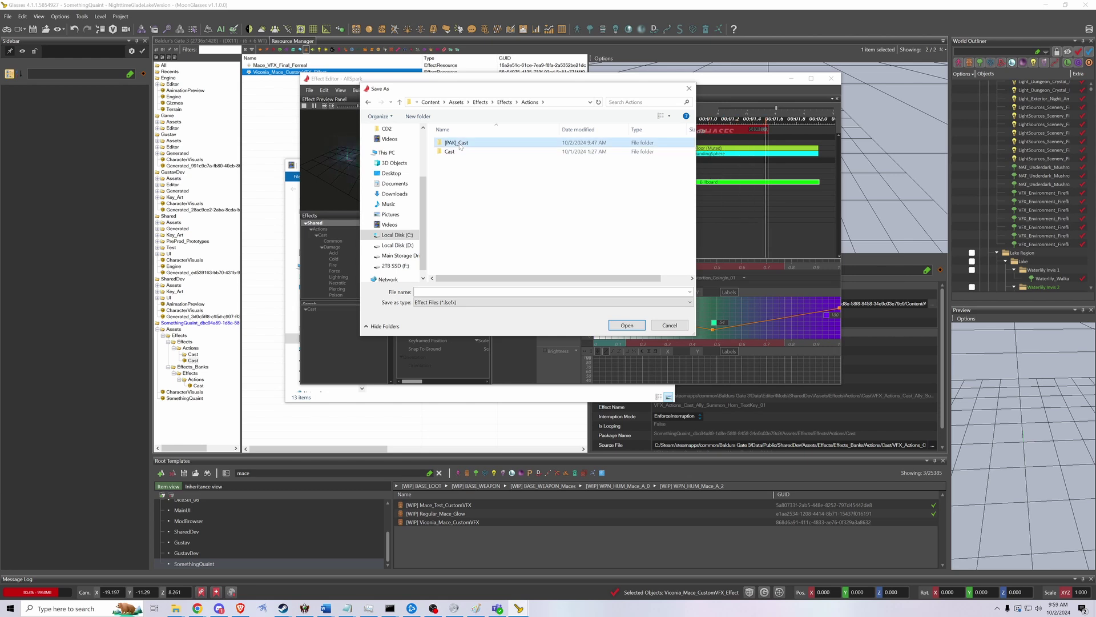
double_click(460, 143)
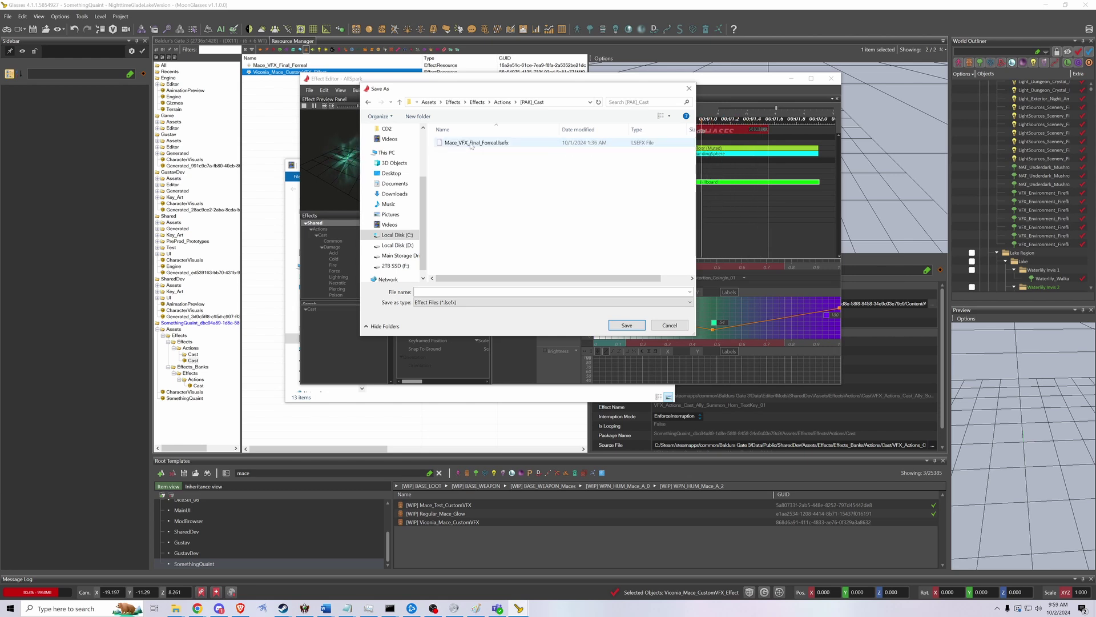
Step: Name the effect file Viconia_Mace_CustomVFX_Effect and save it in the [PAK]_Cast folder
click(467, 291)
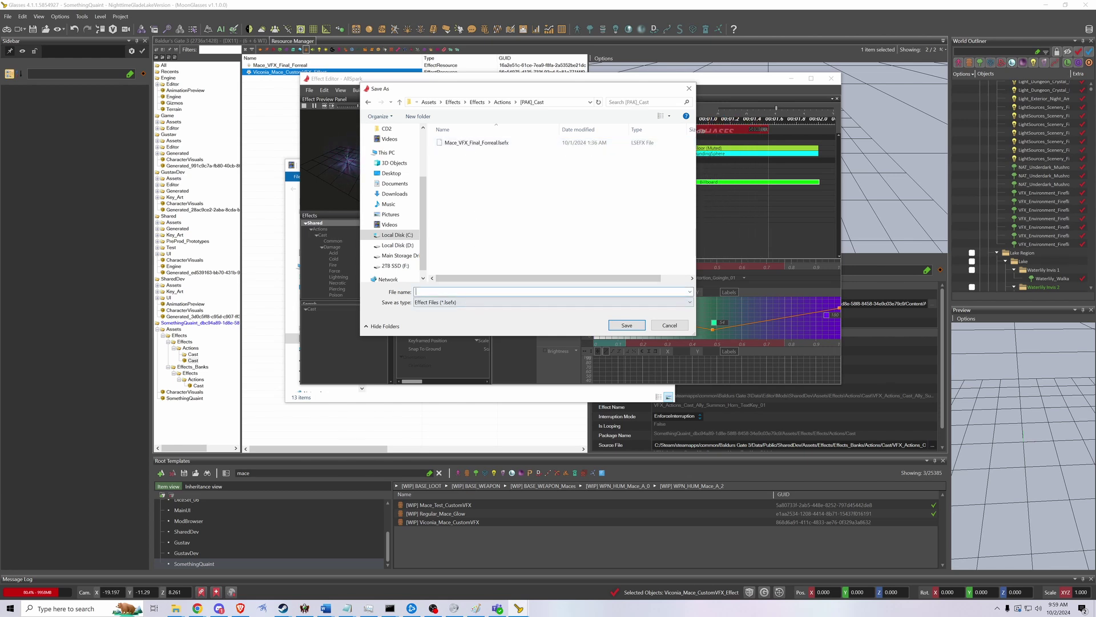
click(471, 291)
text(Viconia_Ma)
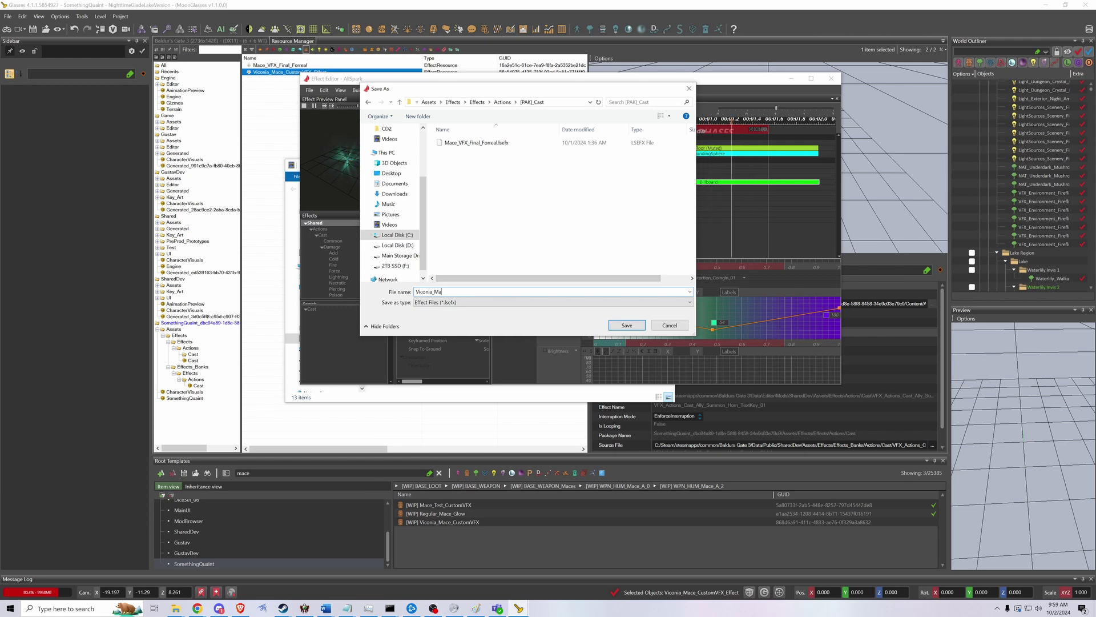
text(ce_CustomVFX)
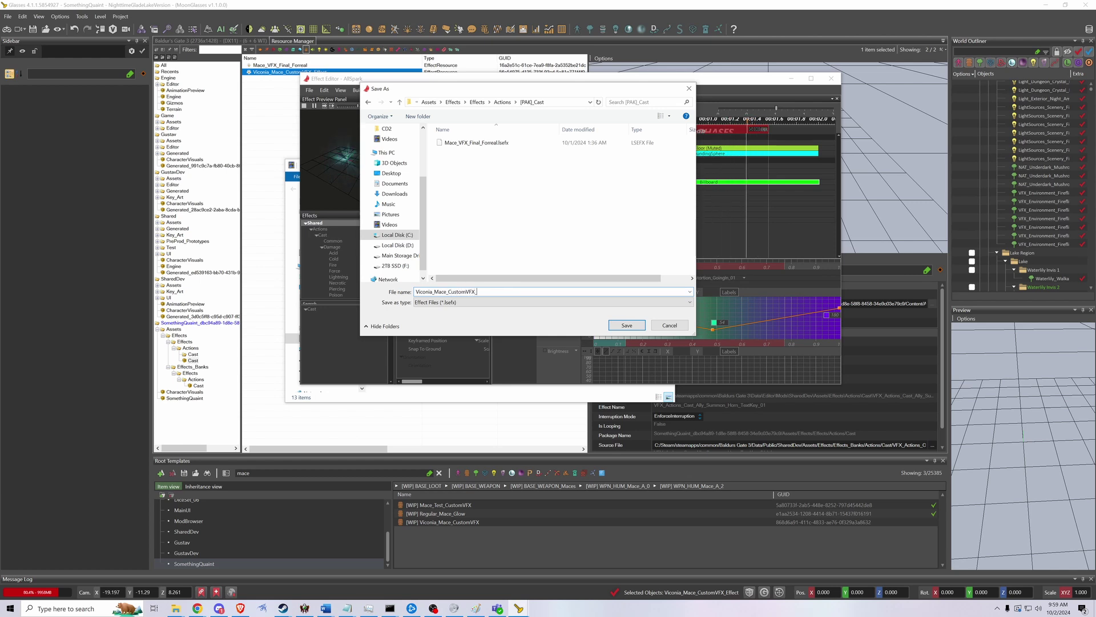
text(_Effect)
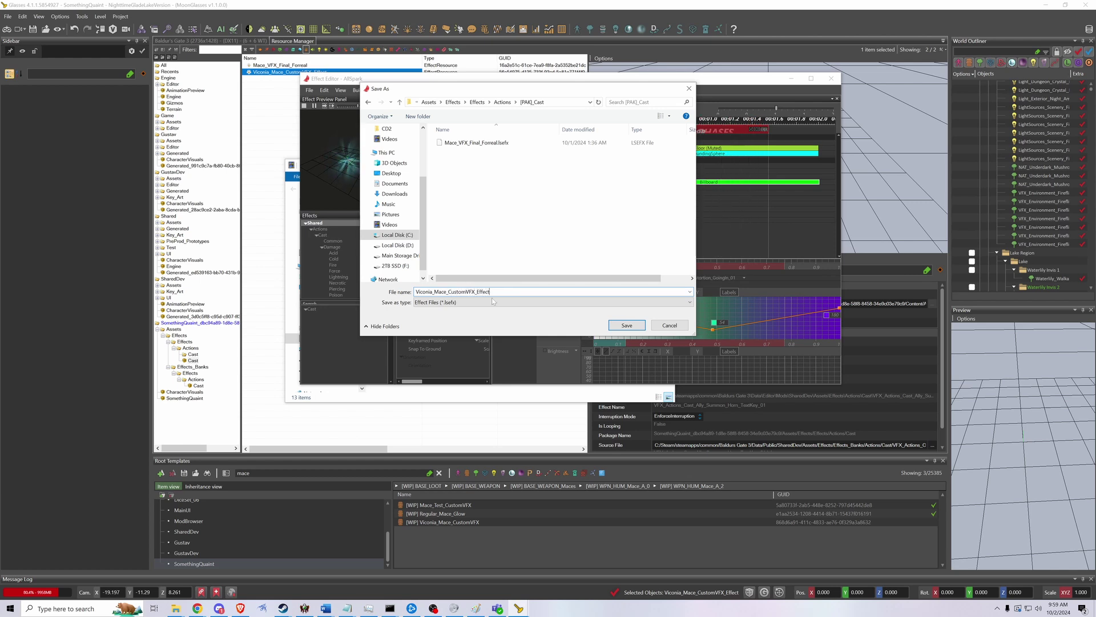
click(634, 327)
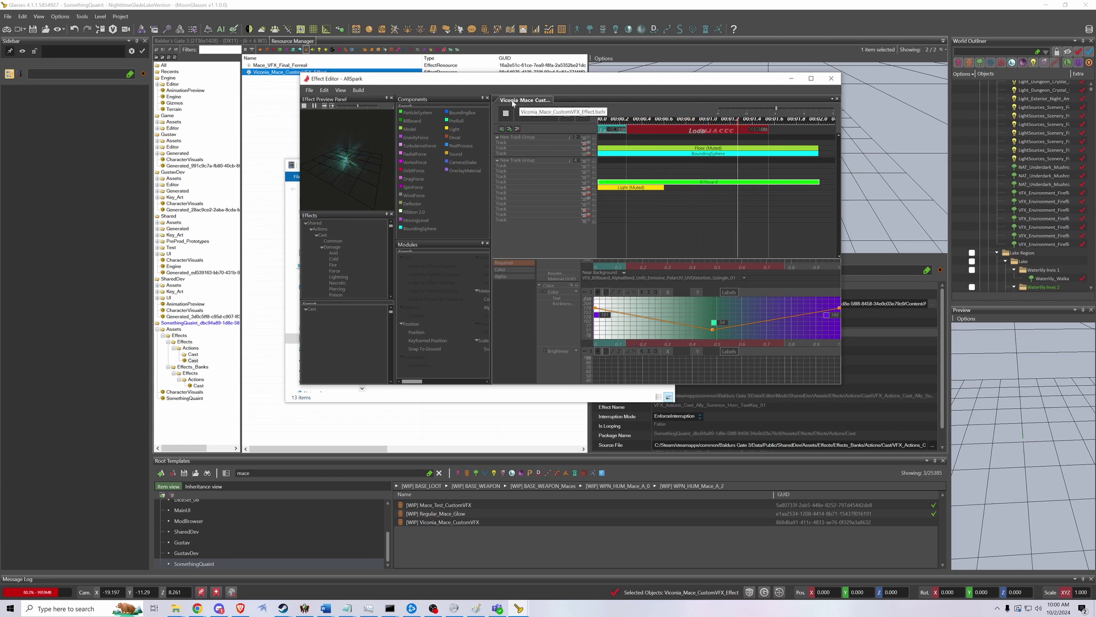
Step: Compile the Viconia mace effect, and compile all VFX for the current module
click(358, 90)
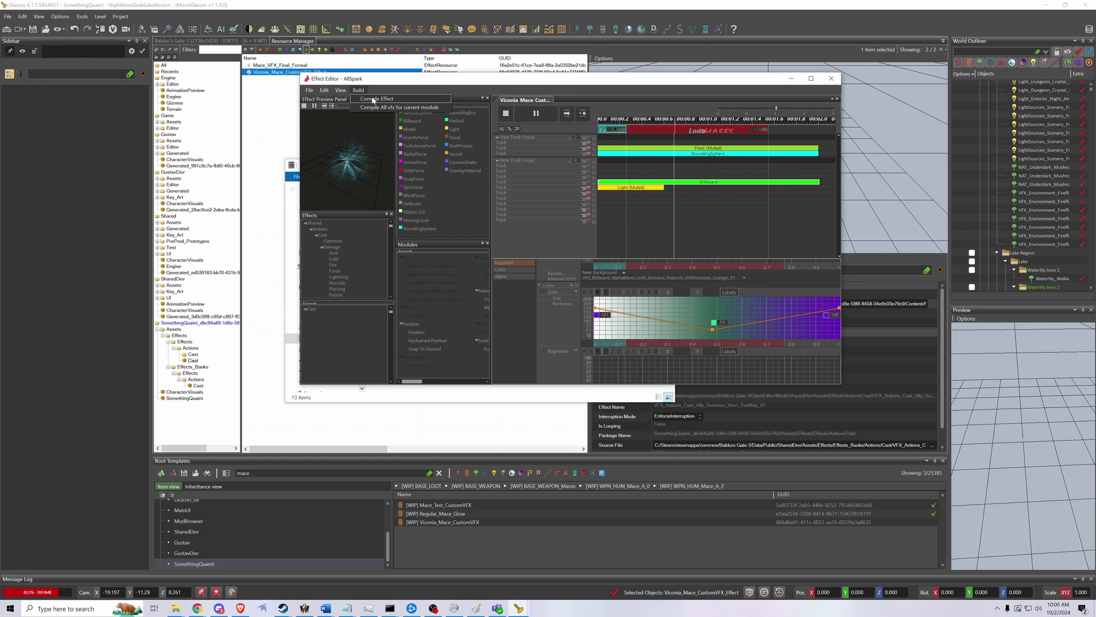
click(373, 99)
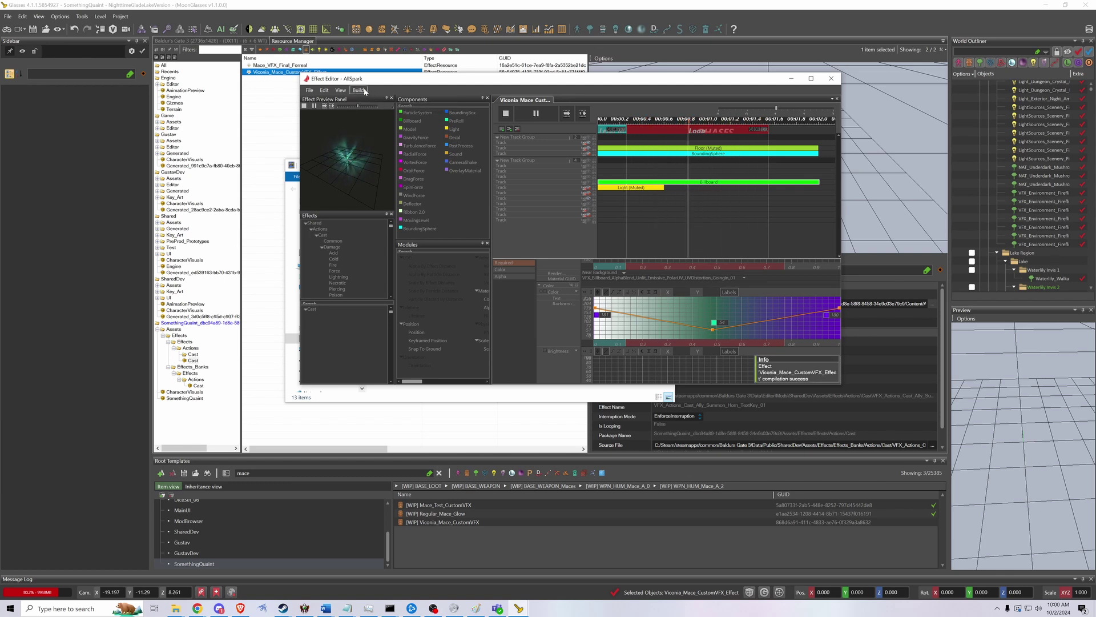
click(359, 90)
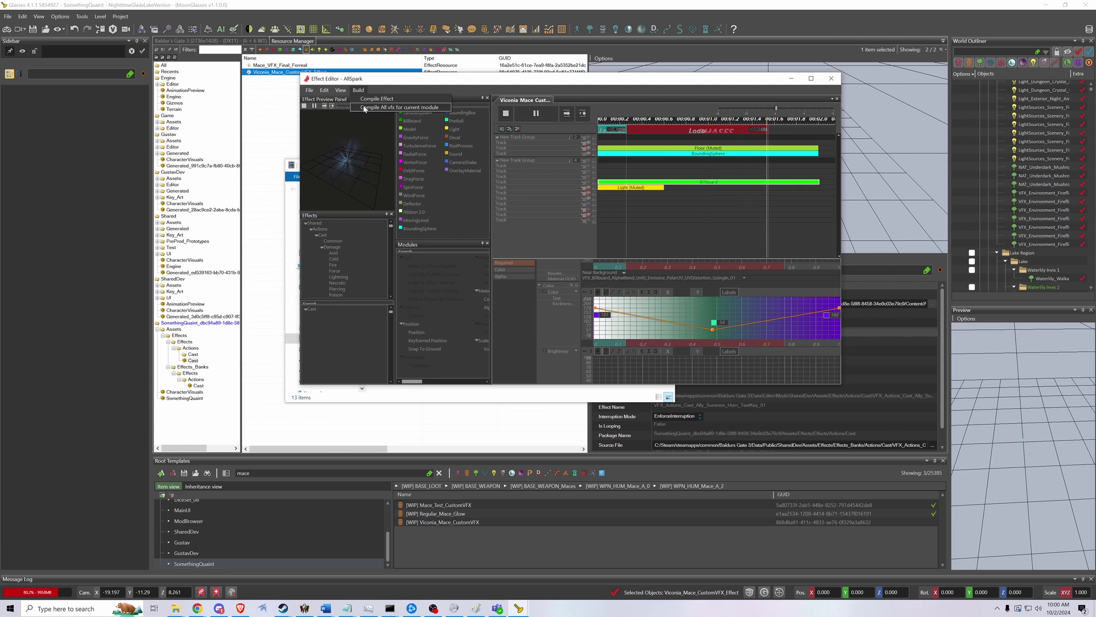
click(402, 107)
click(562, 330)
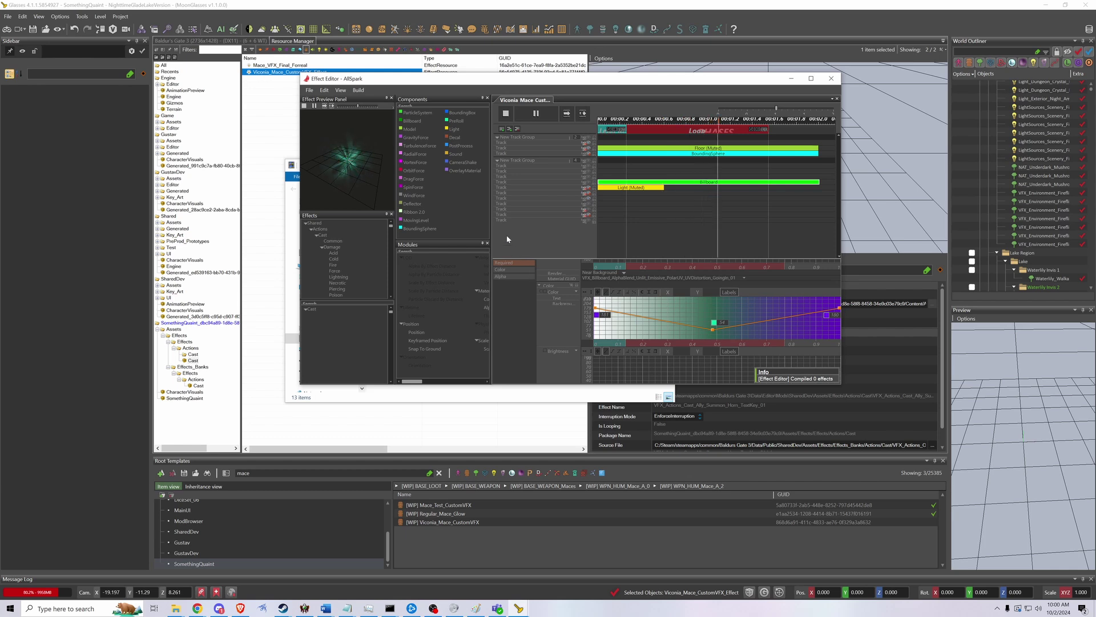
Step: Save the compiled Viconia mace effect and close the Effect Editor
click(309, 89)
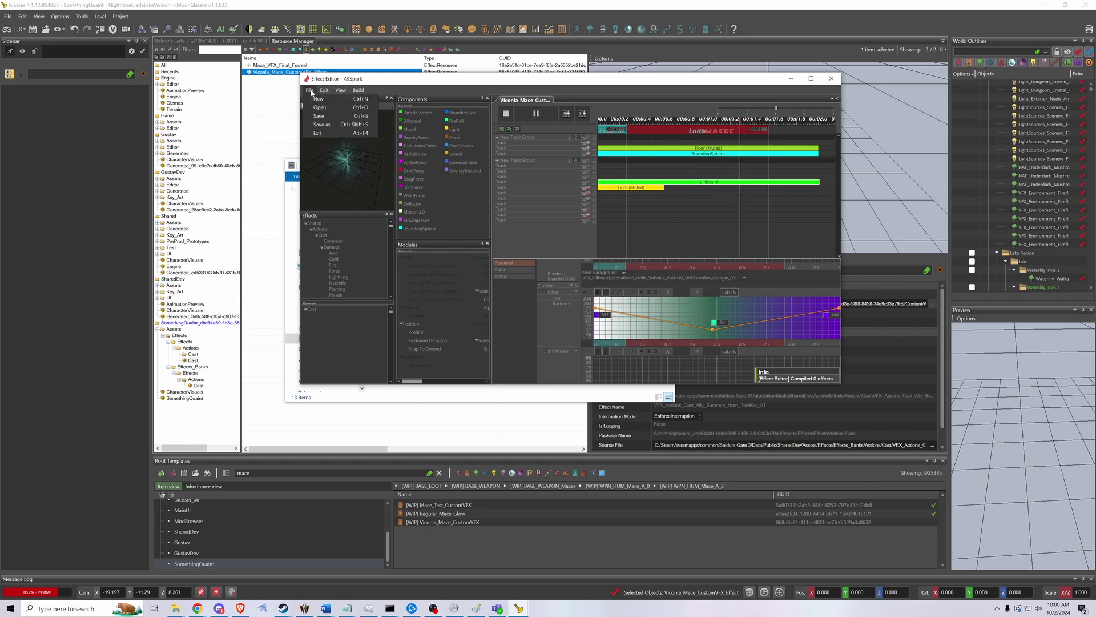
click(326, 116)
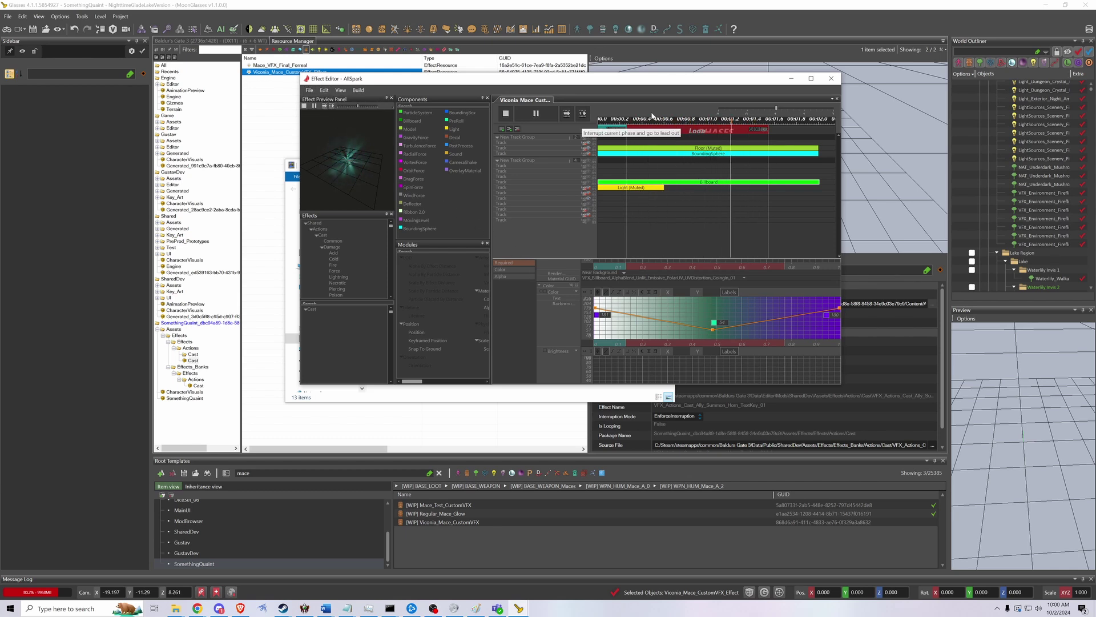
click(832, 79)
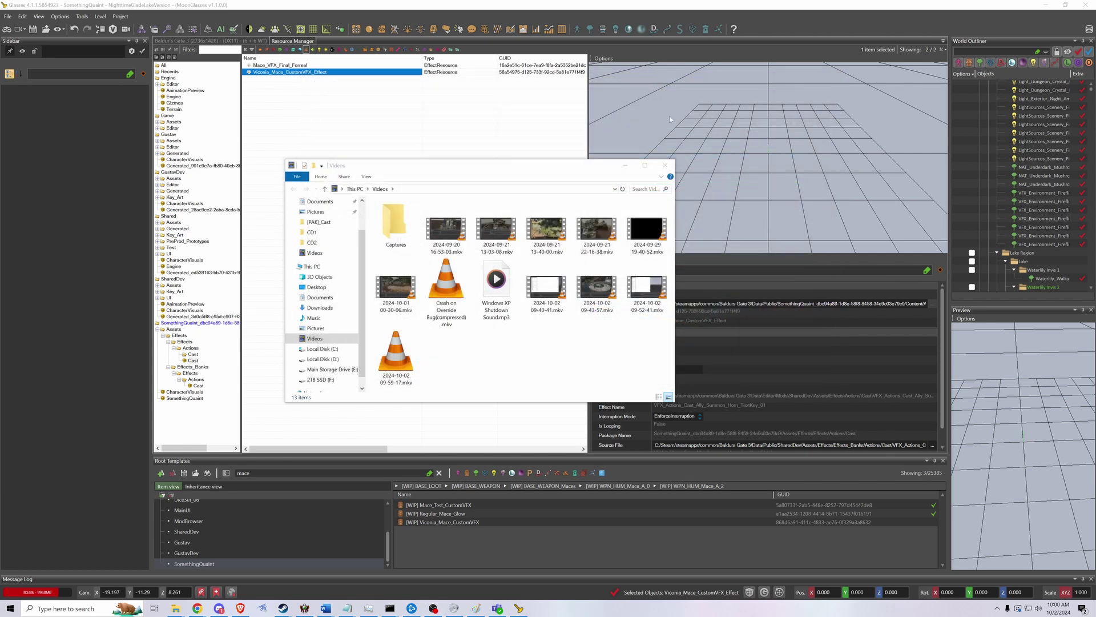
Step: Compare the properties of the two mace effect resources and examine the source file folder of Viconia_Mace_CustomVFX_Effect
click(290, 73)
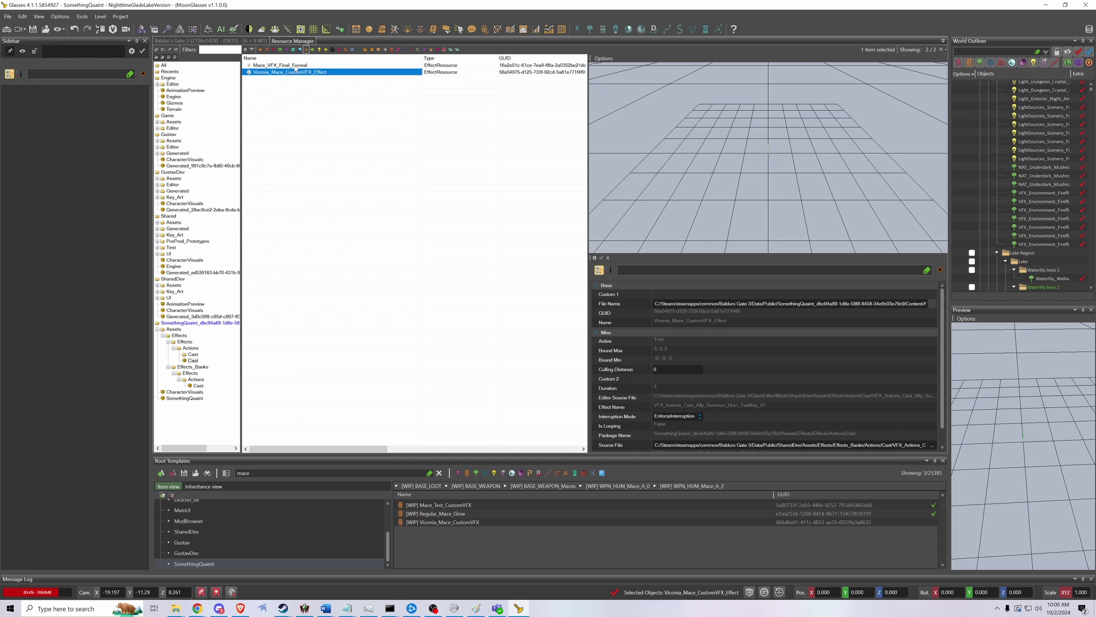
click(295, 67)
click(292, 73)
click(296, 67)
click(294, 73)
scroll(683, 390, down, 1)
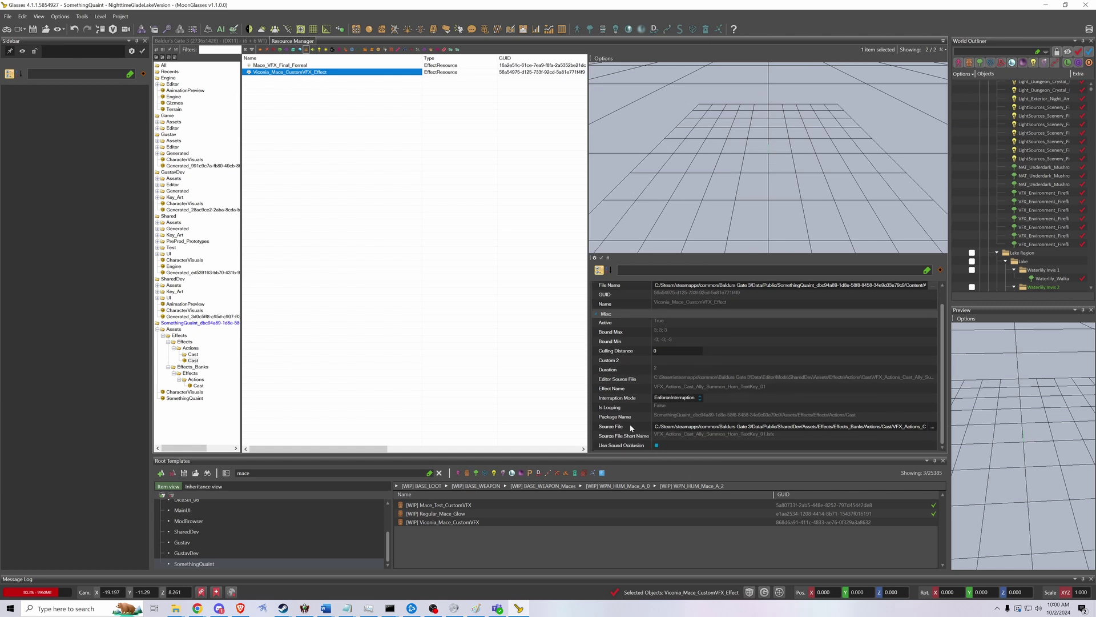
click(932, 427)
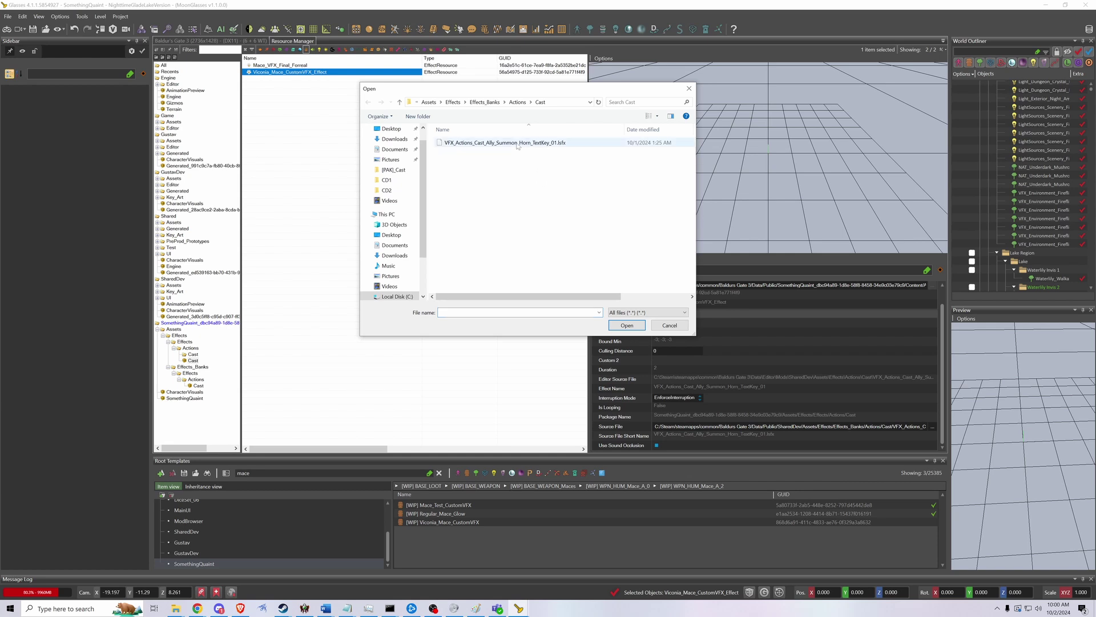
click(690, 88)
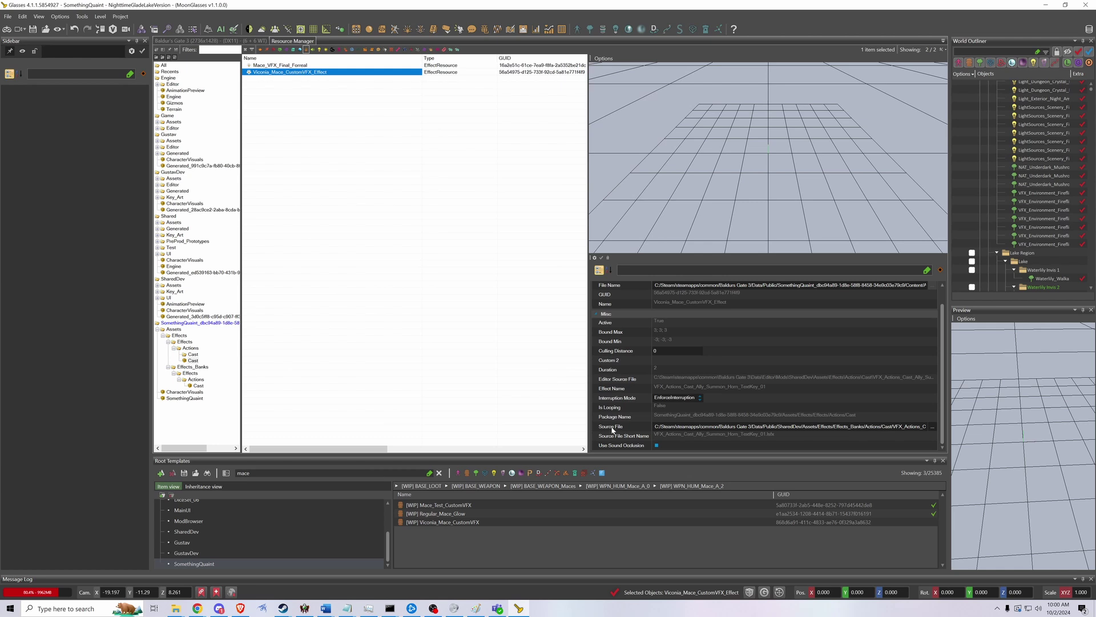
Step: Try to set the effect's Source File to Viconia_Mace_CustomVFX_Effect.lsefx from the mod's Content/Assets/Effects/Effects/Actions/[PAK]_Cast folder, and check the resulting path
click(933, 427)
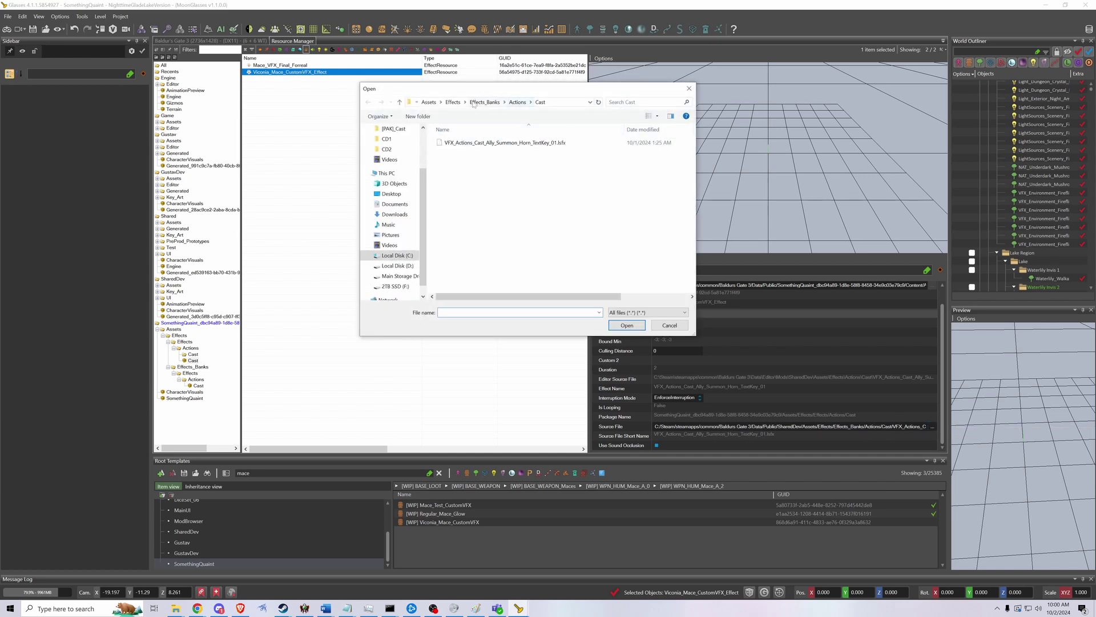
click(428, 102)
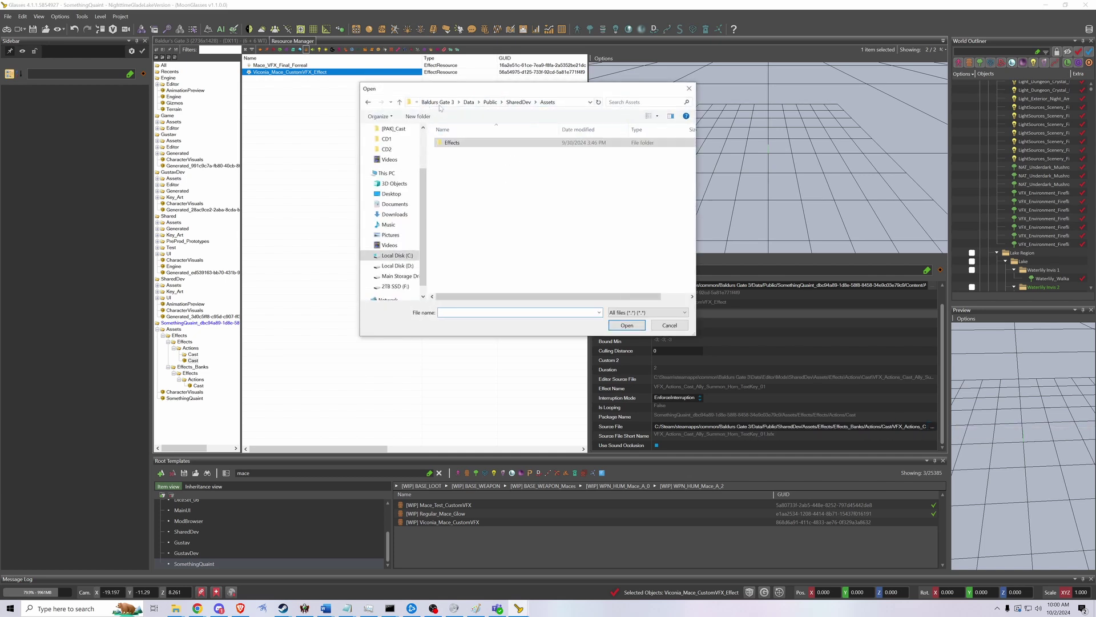
click(490, 102)
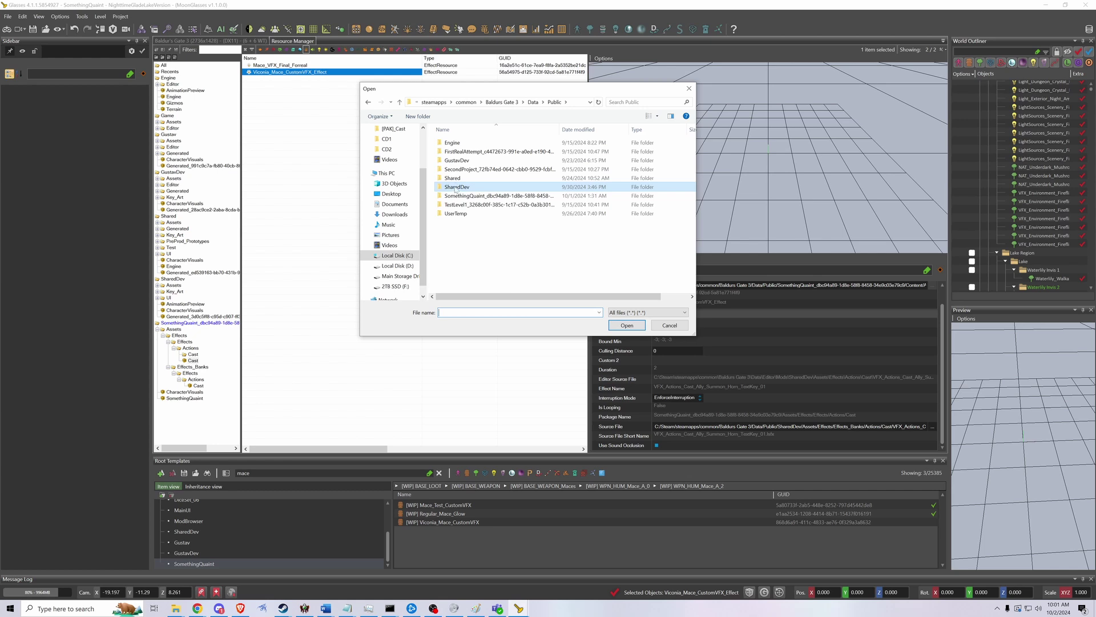
double_click(460, 195)
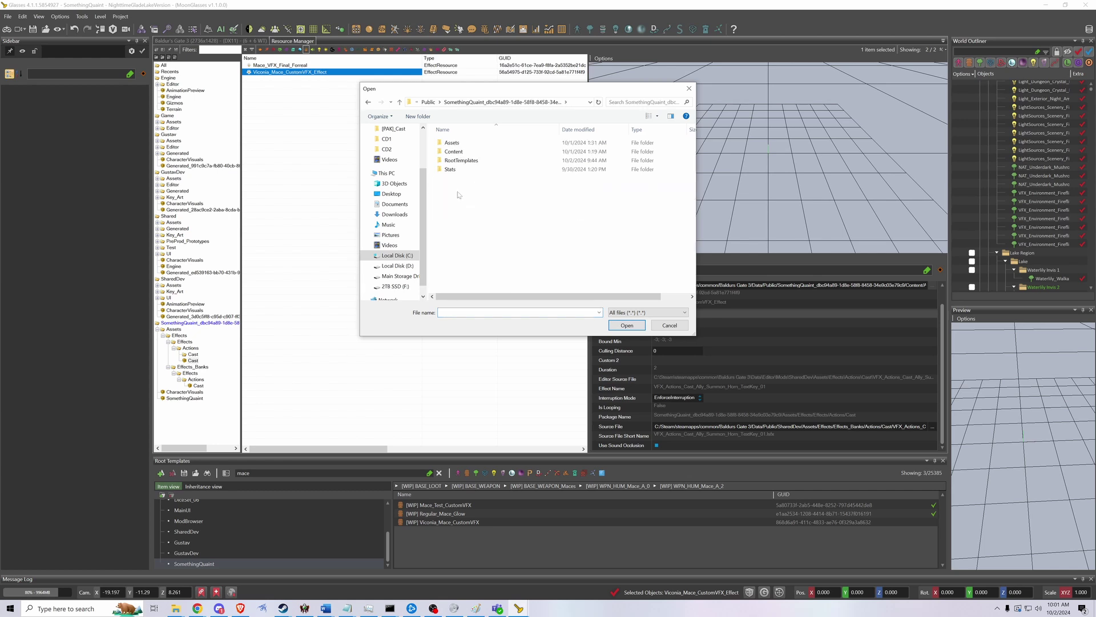
double_click(455, 150)
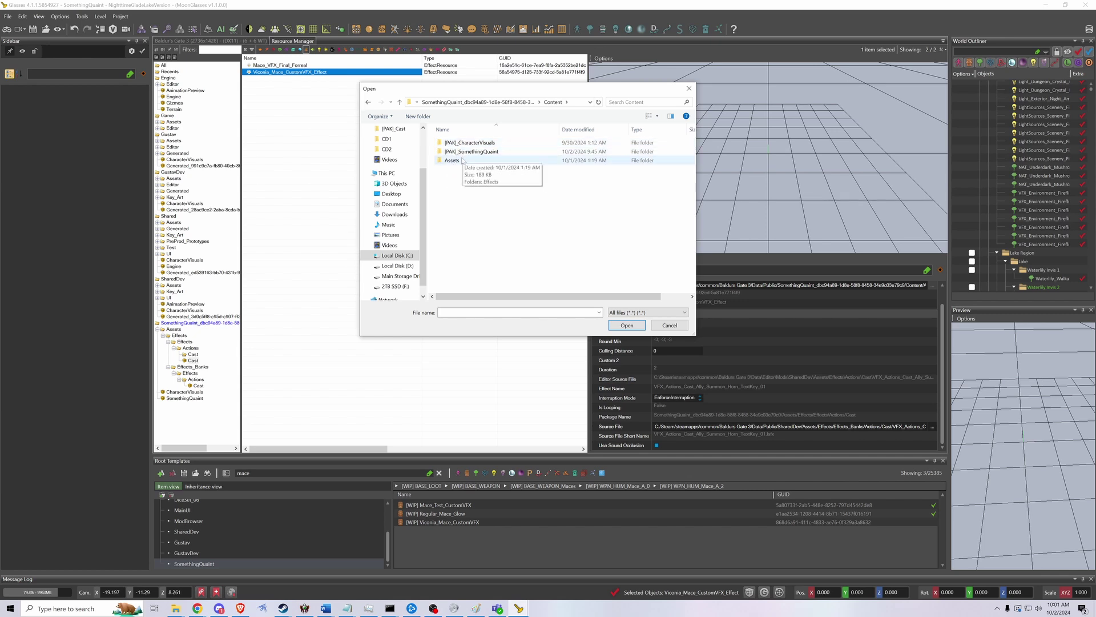
double_click(462, 160)
double_click(460, 144)
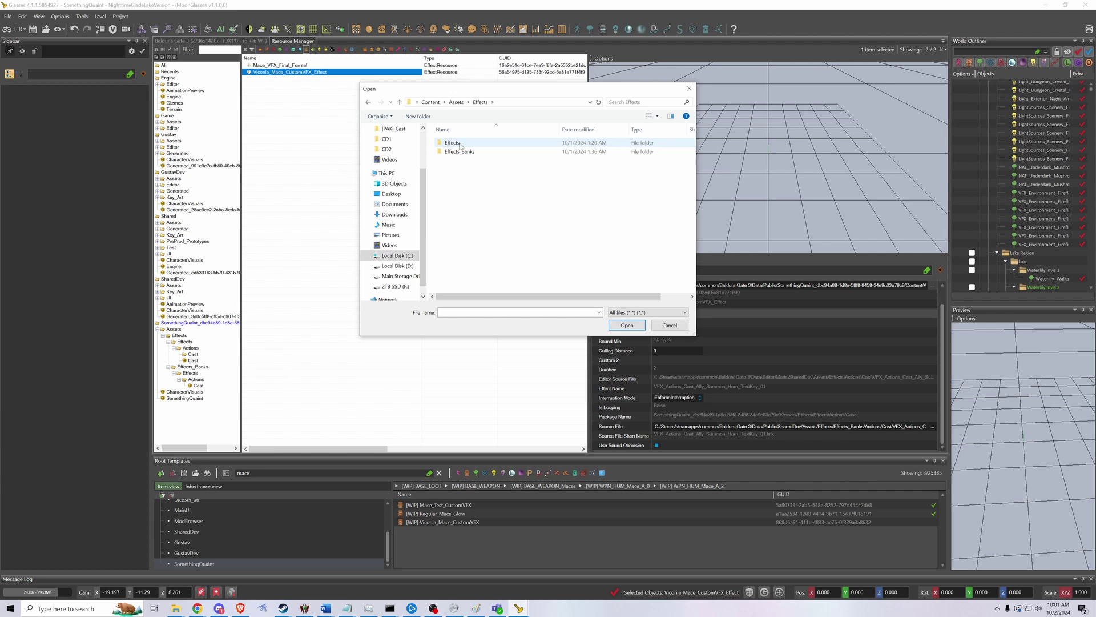
double_click(460, 144)
double_click(460, 143)
double_click(461, 143)
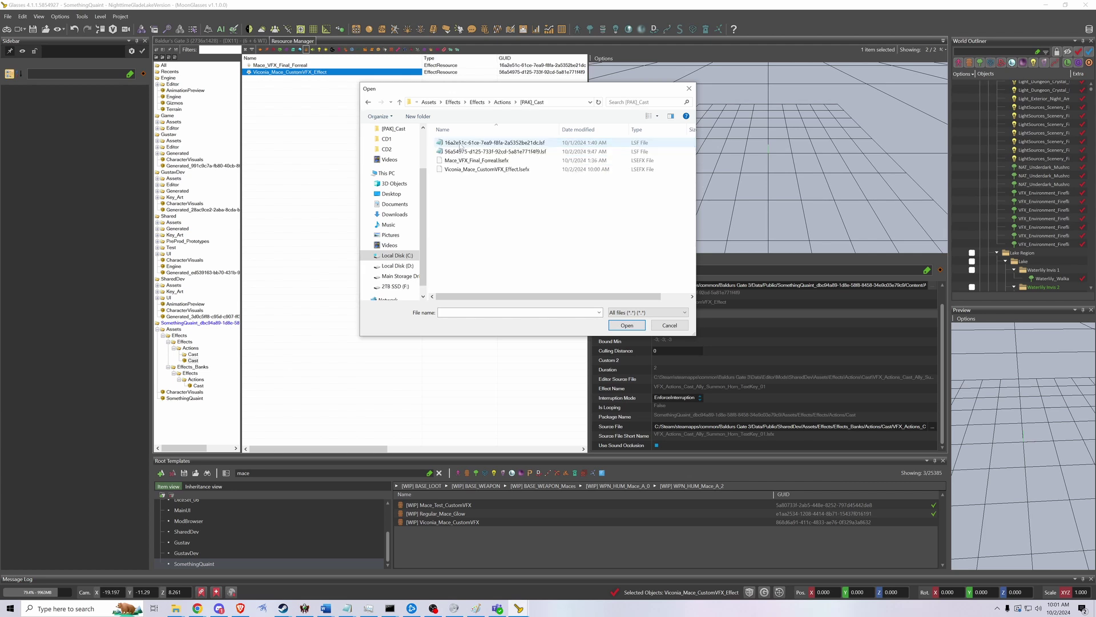
click(468, 169)
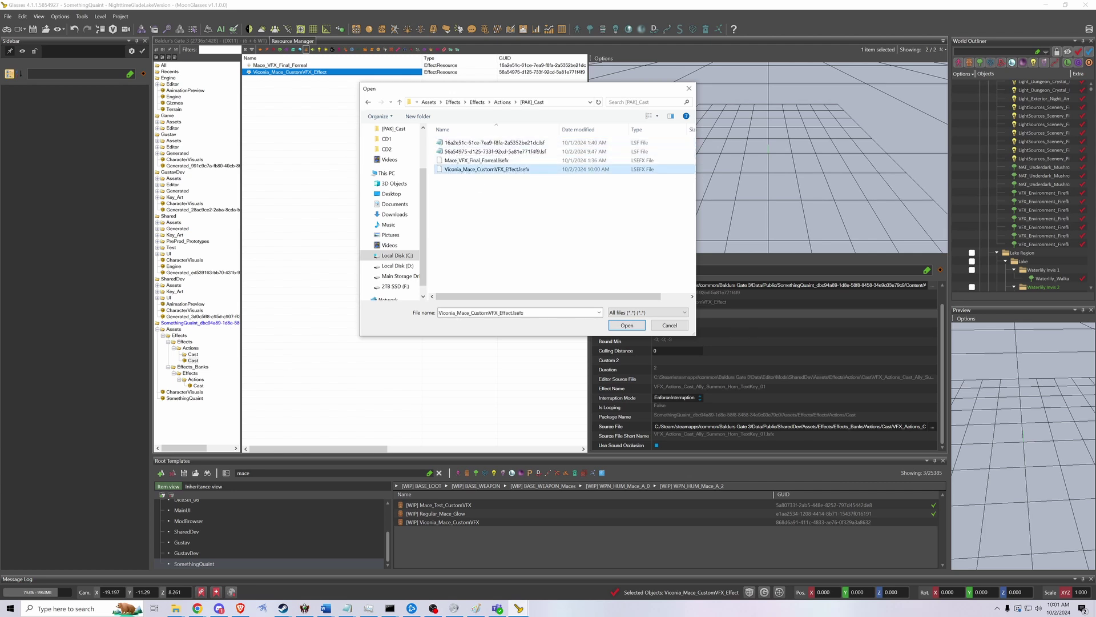
click(628, 325)
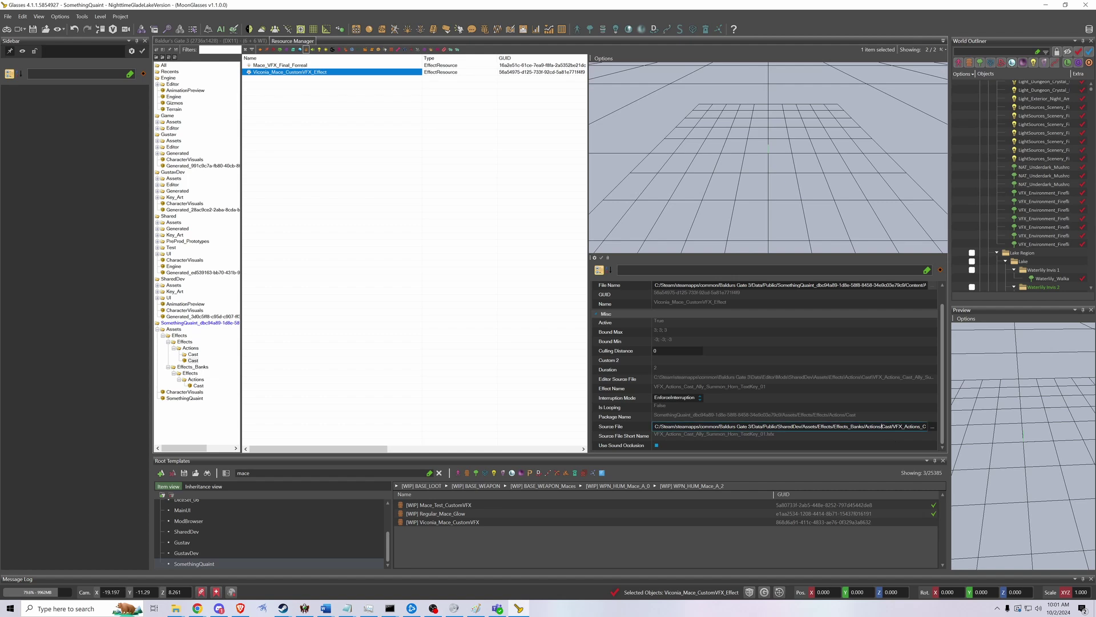
drag(867, 432, 993, 427)
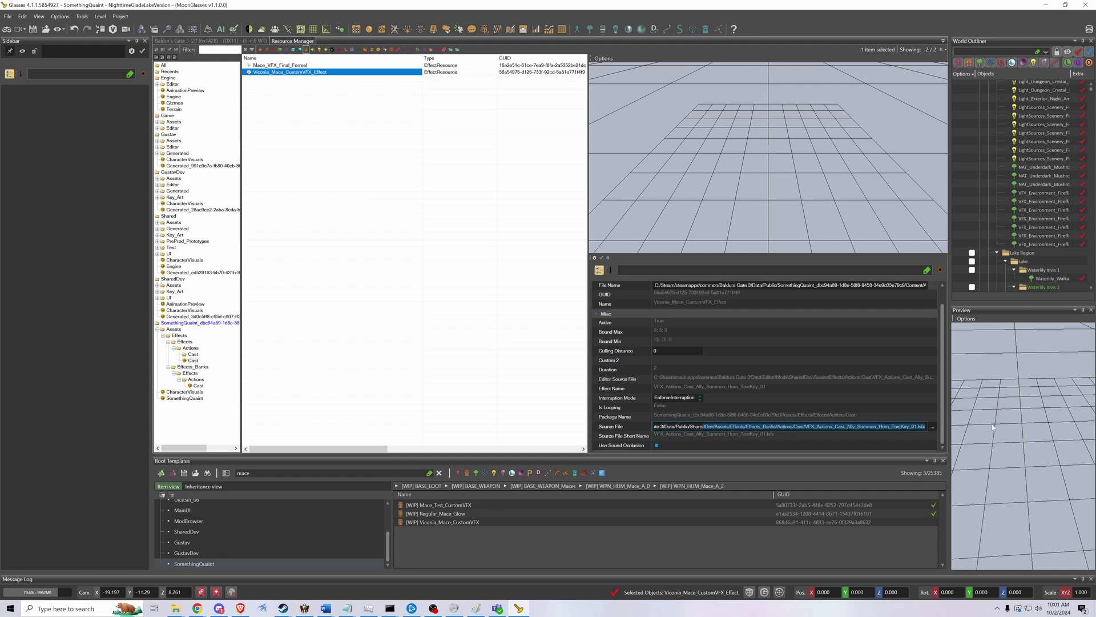
Step: Browse for the effect's Source File in the mod's Content/Assets/Effects/Effects_Banks/Effects/Actions/[PAK]_Cast folder
click(931, 427)
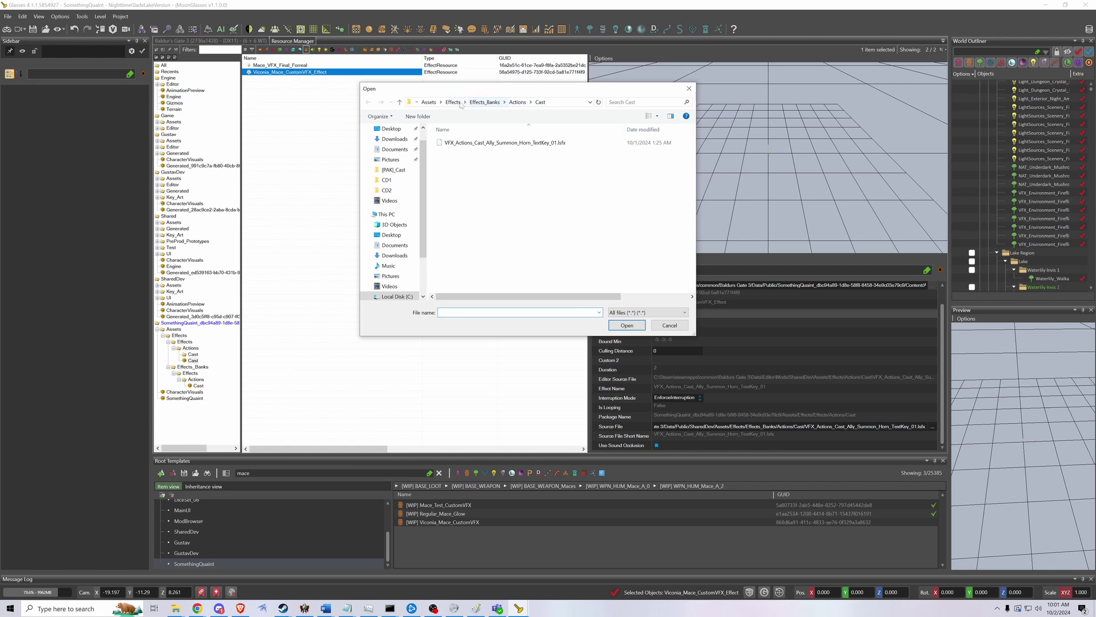
click(457, 103)
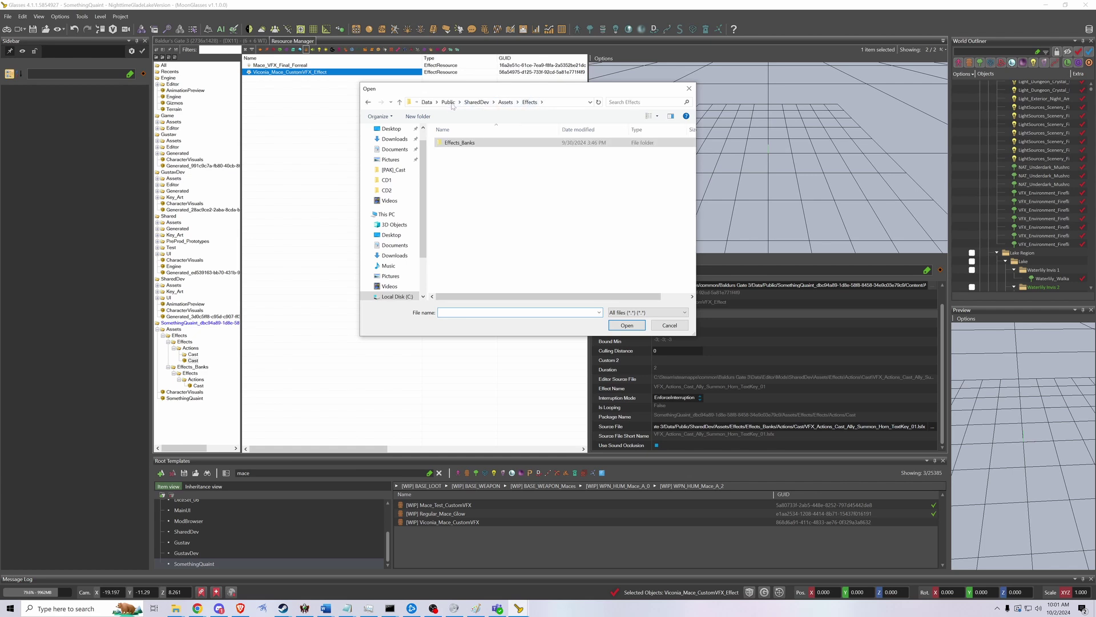
click(504, 104)
double_click(462, 143)
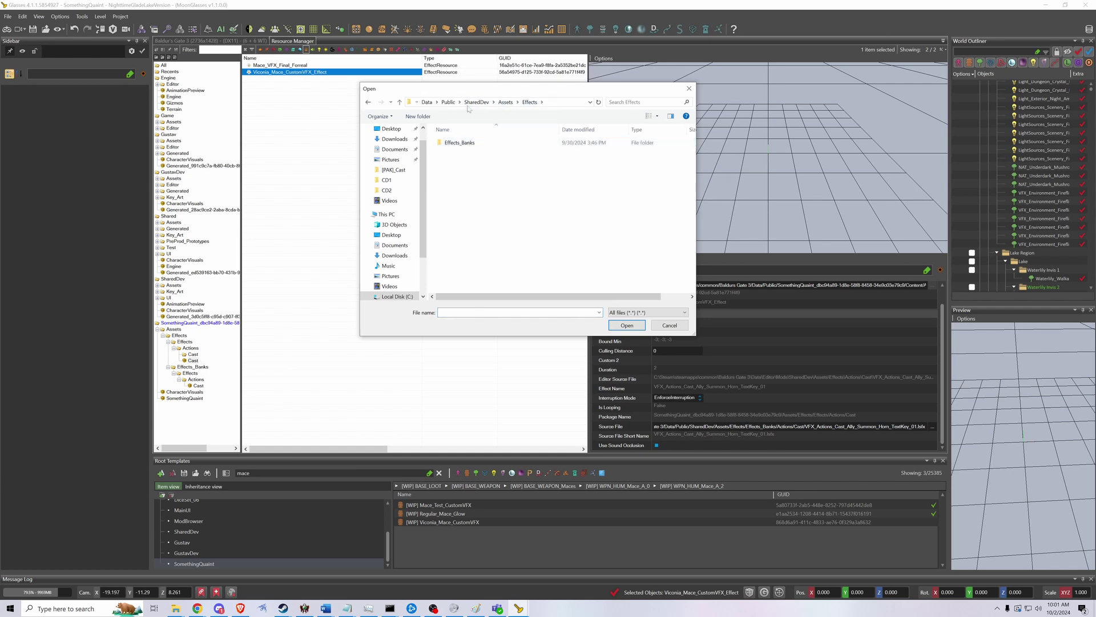
click(448, 102)
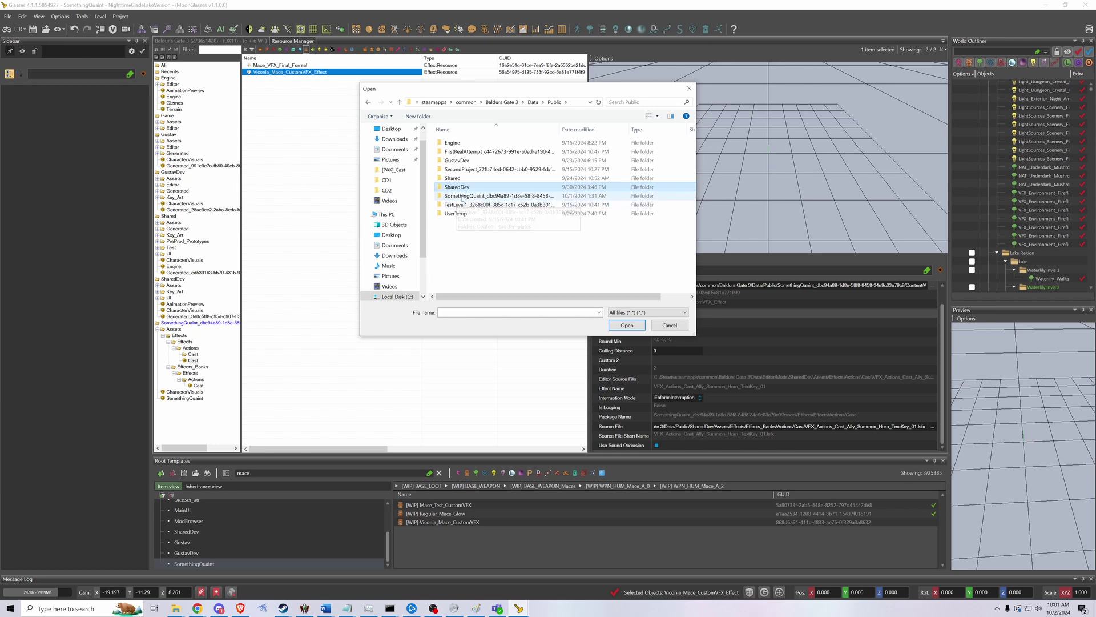
double_click(461, 197)
double_click(455, 160)
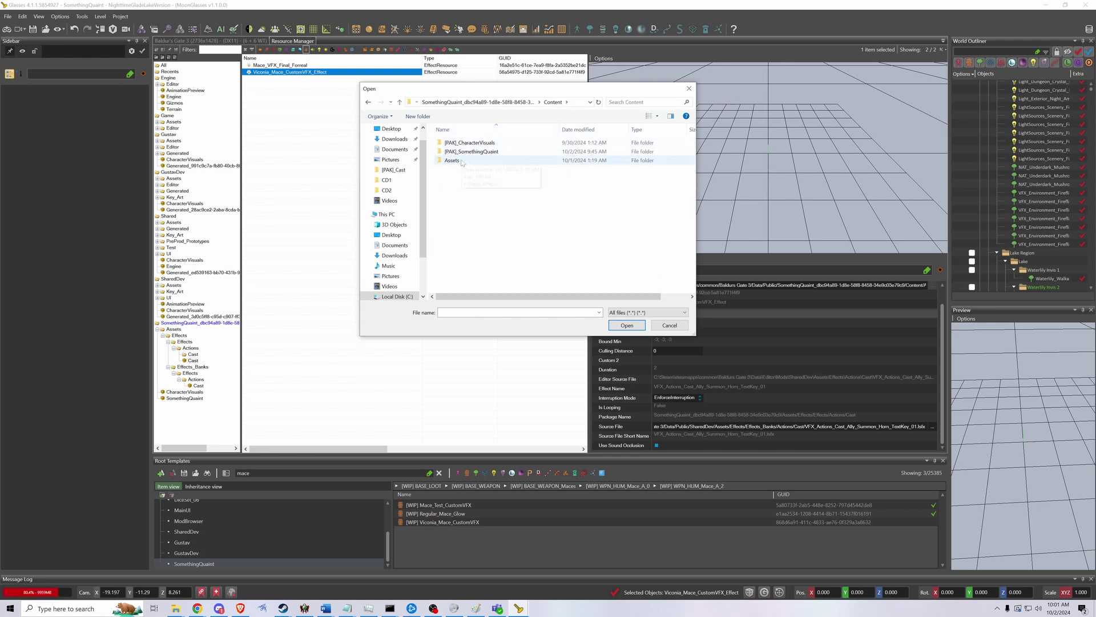
double_click(462, 161)
double_click(460, 143)
double_click(459, 151)
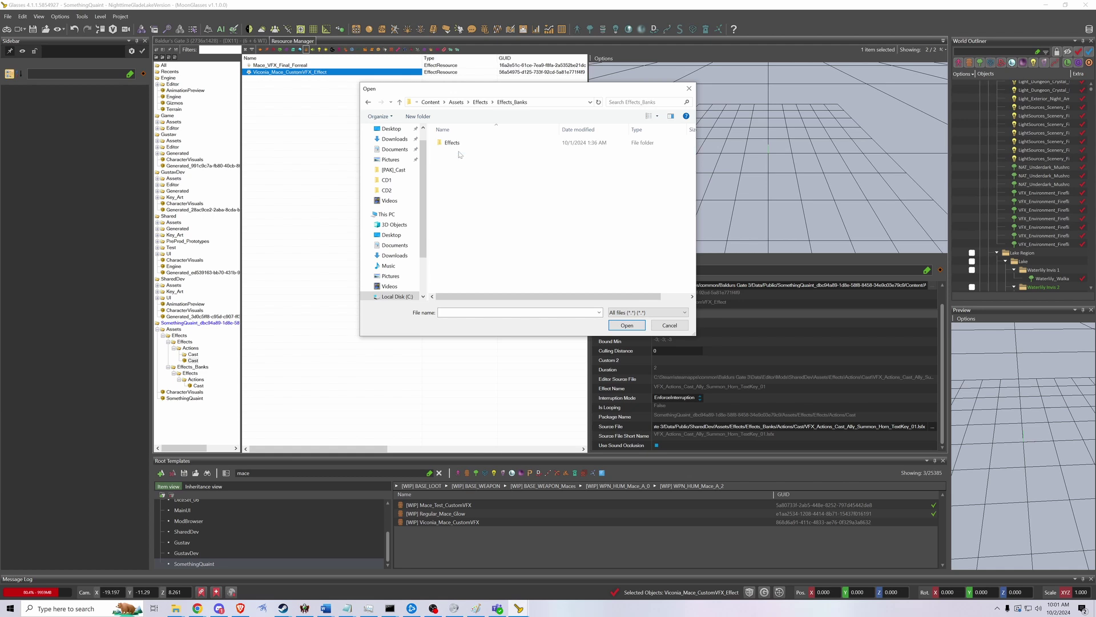
double_click(459, 143)
double_click(460, 142)
double_click(459, 143)
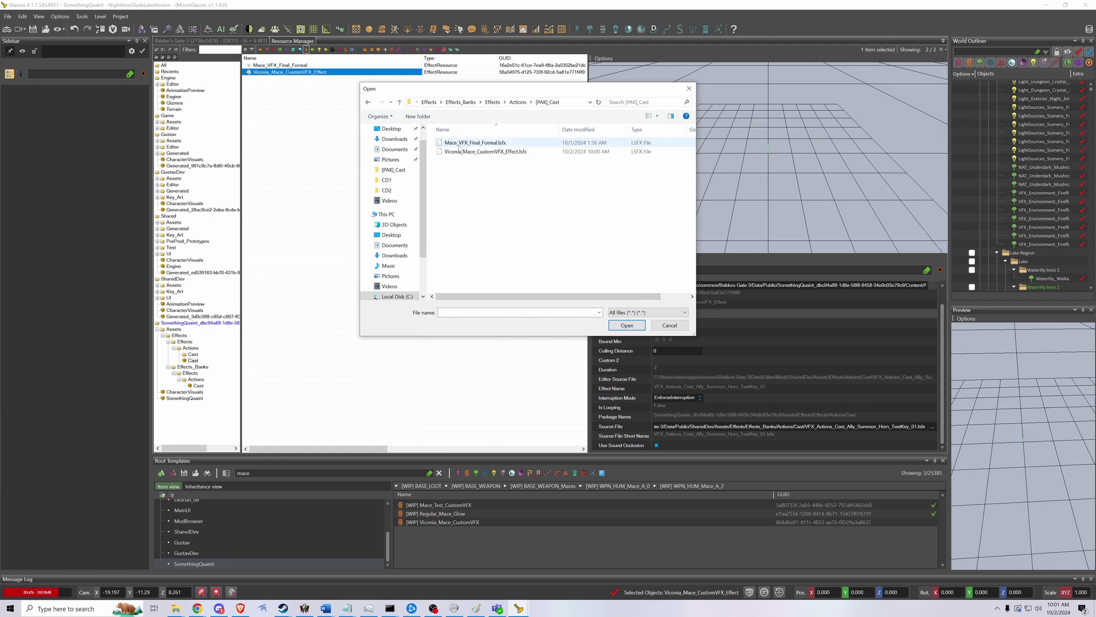
Step: Retrace the path from the mod's Content folder to Effects_Banks' [PAK]_Cast and set Viconia_Mace_CustomVFX_Effect.lsfx as the Source File
click(431, 103)
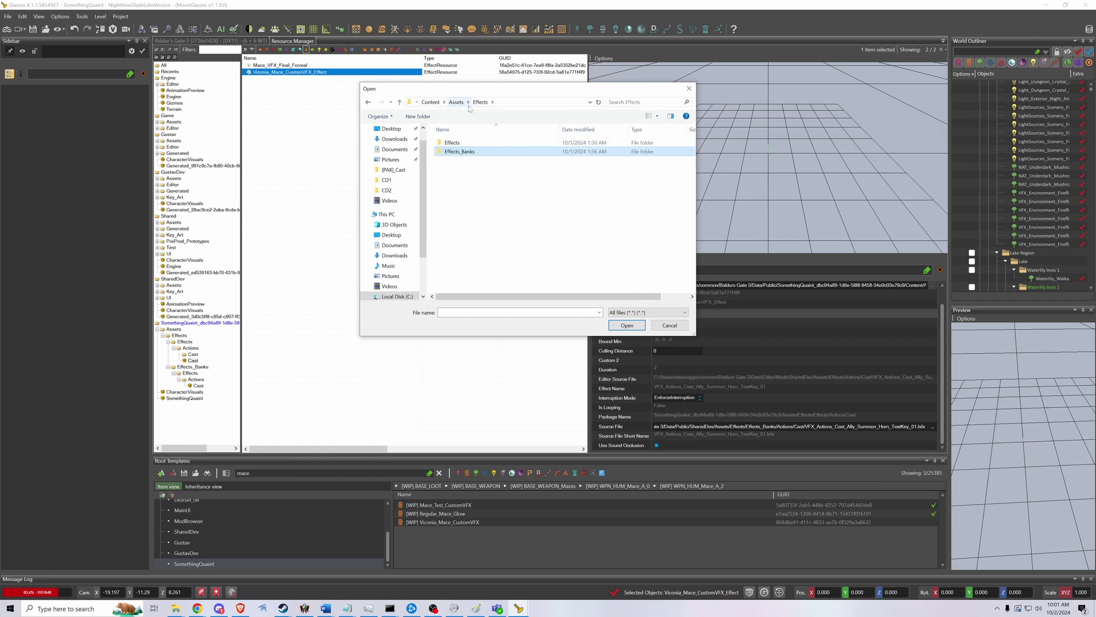
click(432, 103)
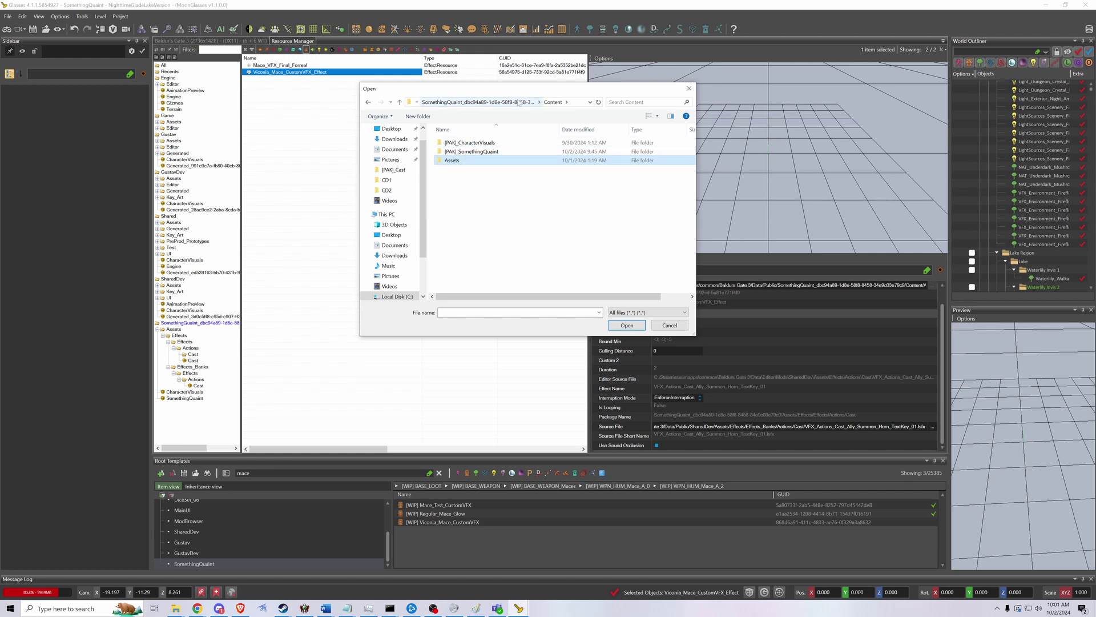
double_click(457, 161)
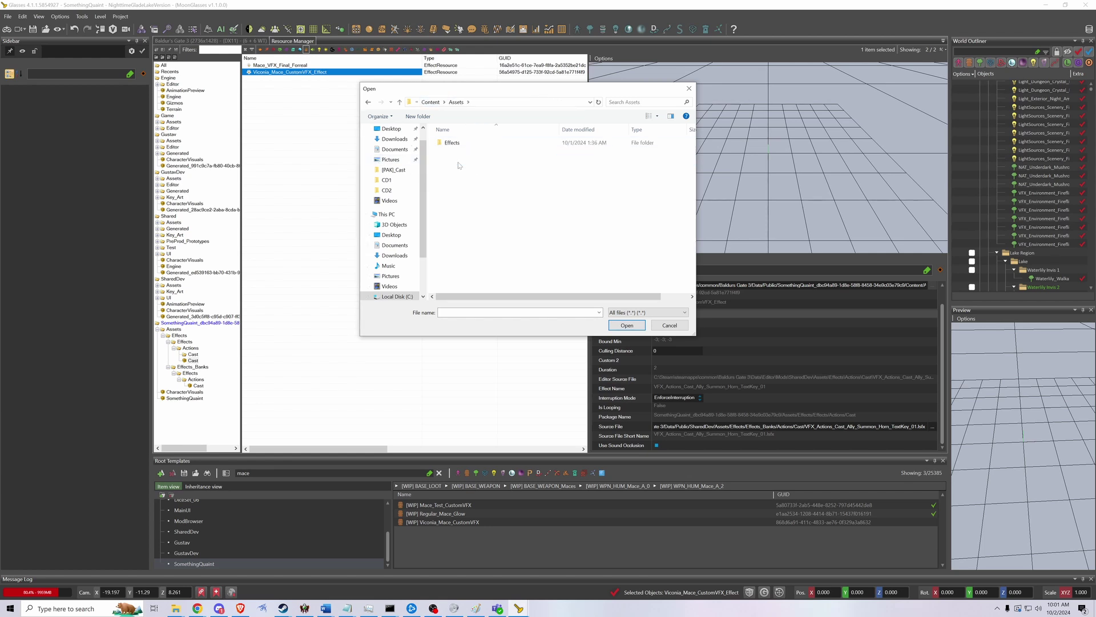
double_click(451, 142)
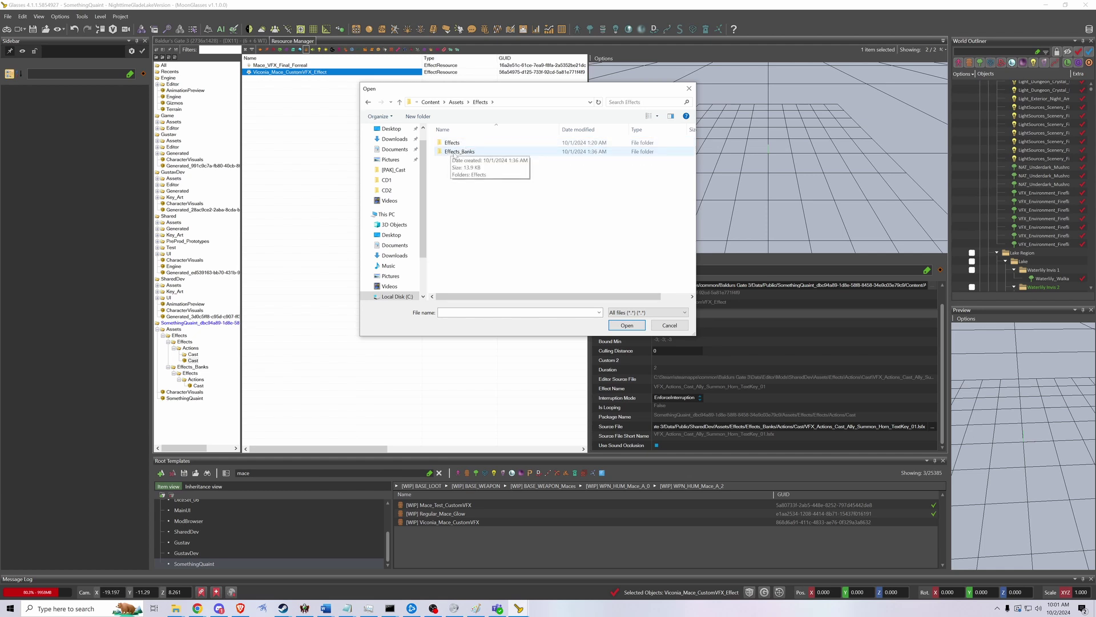
double_click(460, 151)
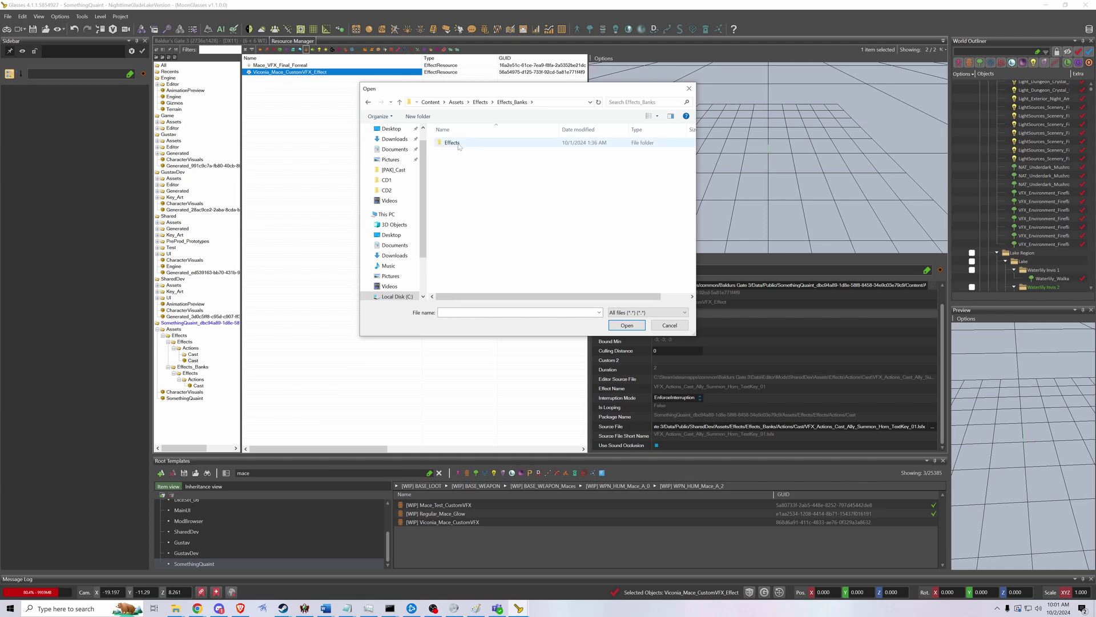
double_click(451, 143)
double_click(463, 144)
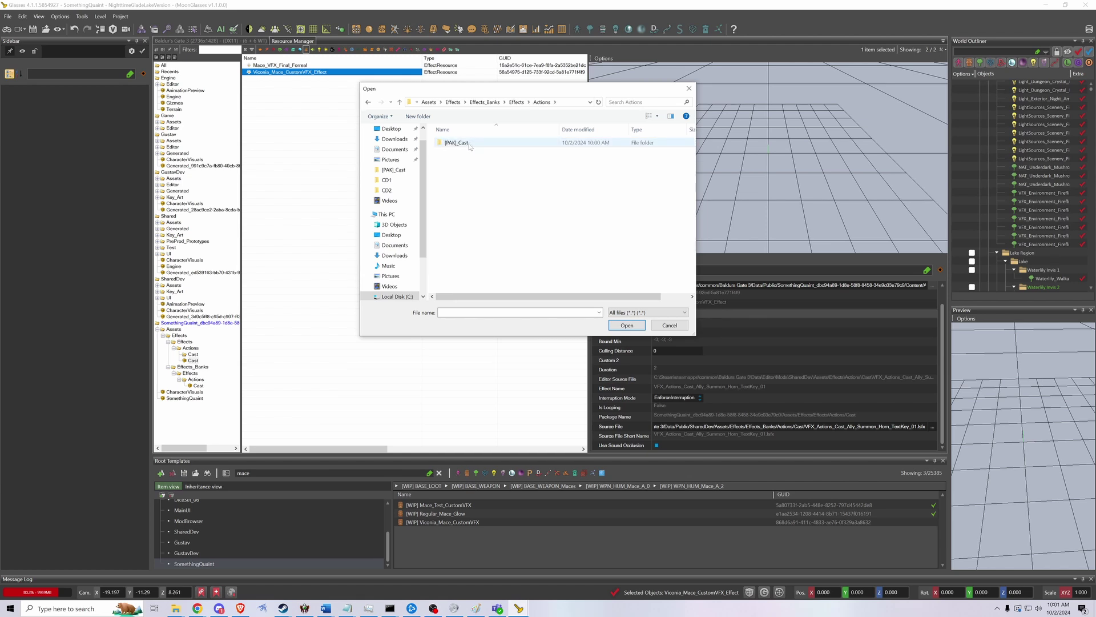
double_click(457, 142)
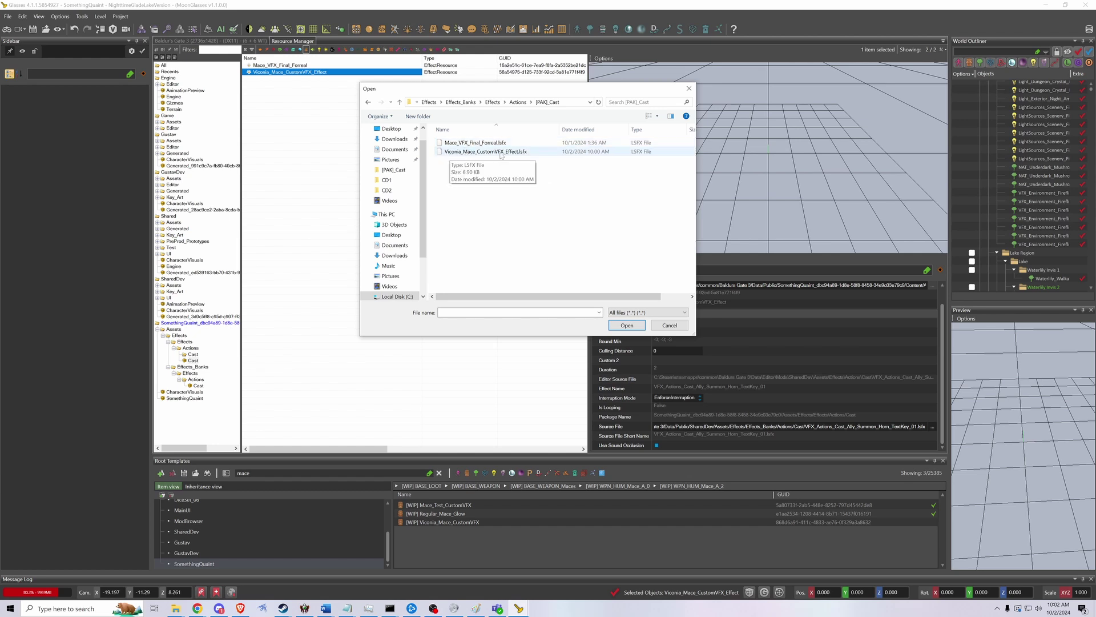
click(488, 152)
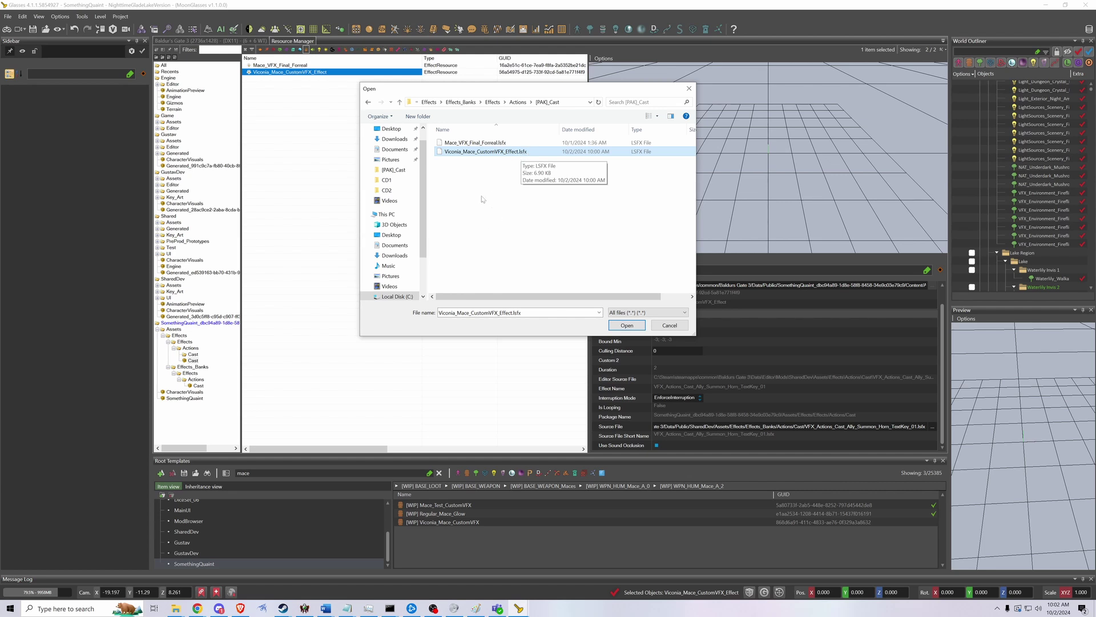
click(627, 325)
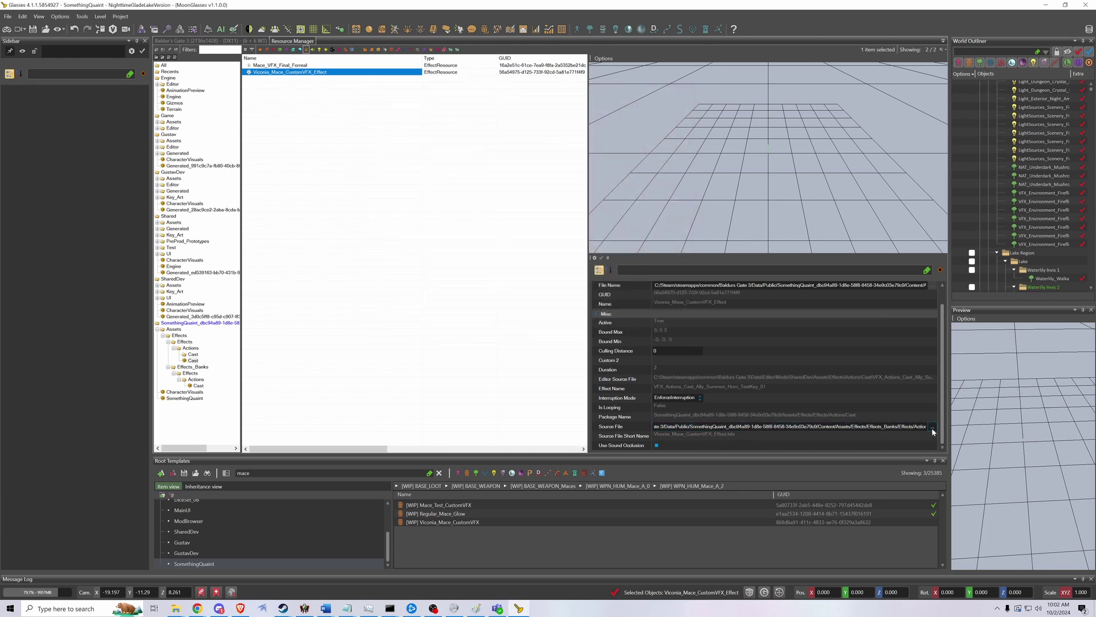
Step: Preview Viconia_Mace_CustomVFX_Effect and check its refreshed properties
click(307, 70)
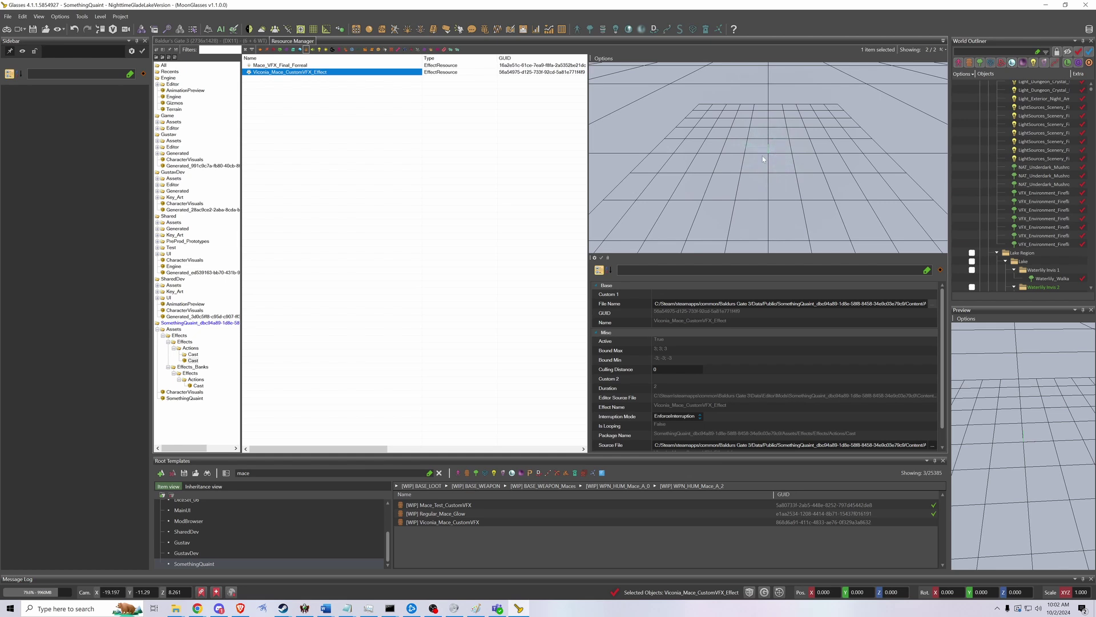
middle_drag(752, 158, 775, 149)
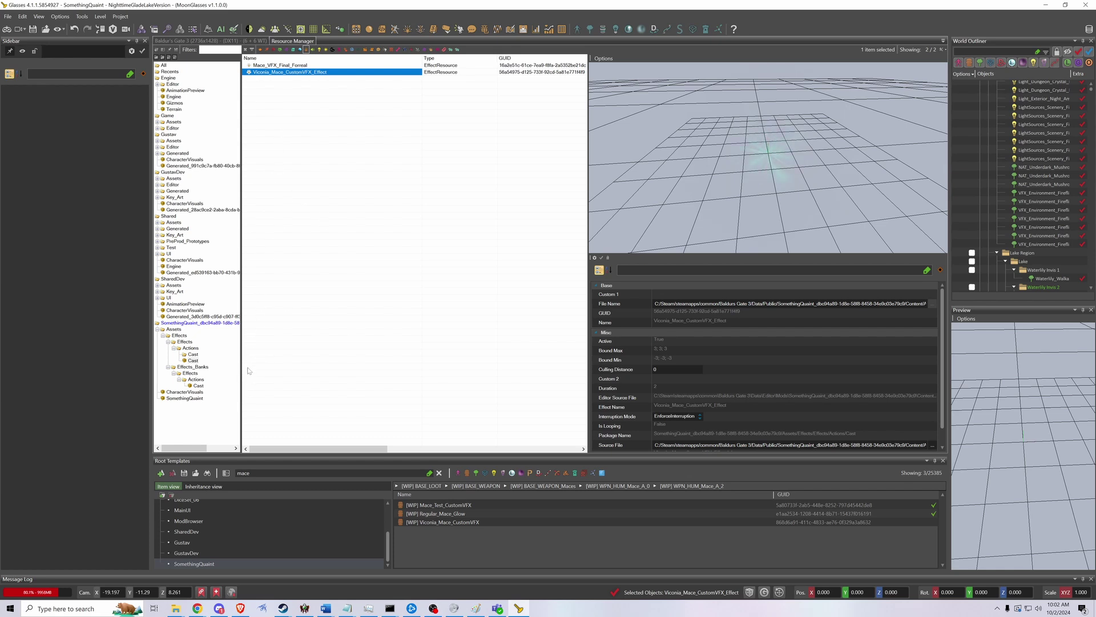
Step: List the resources of the whole SomethingQuaint mod and inspect the VFX_Regular_Mace_Glow effect
click(184, 398)
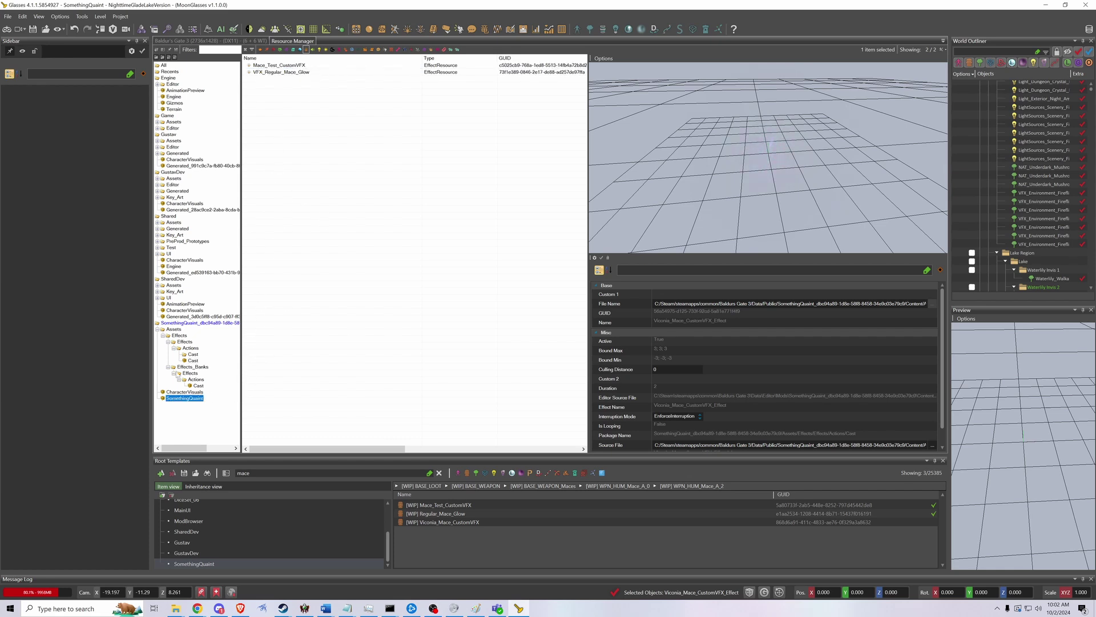
click(192, 323)
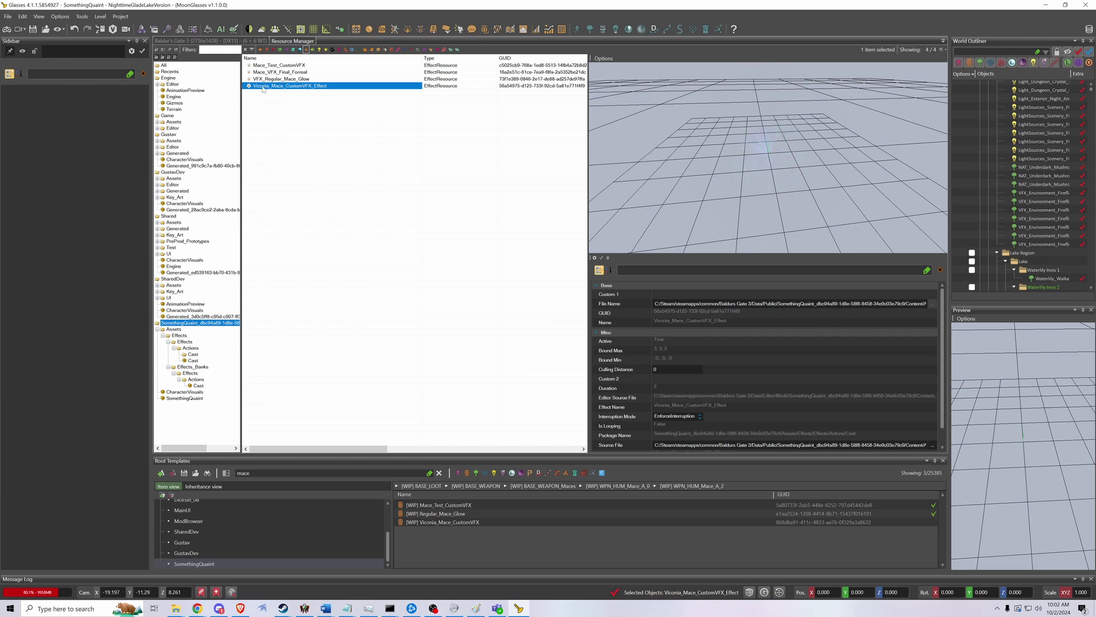
click(260, 78)
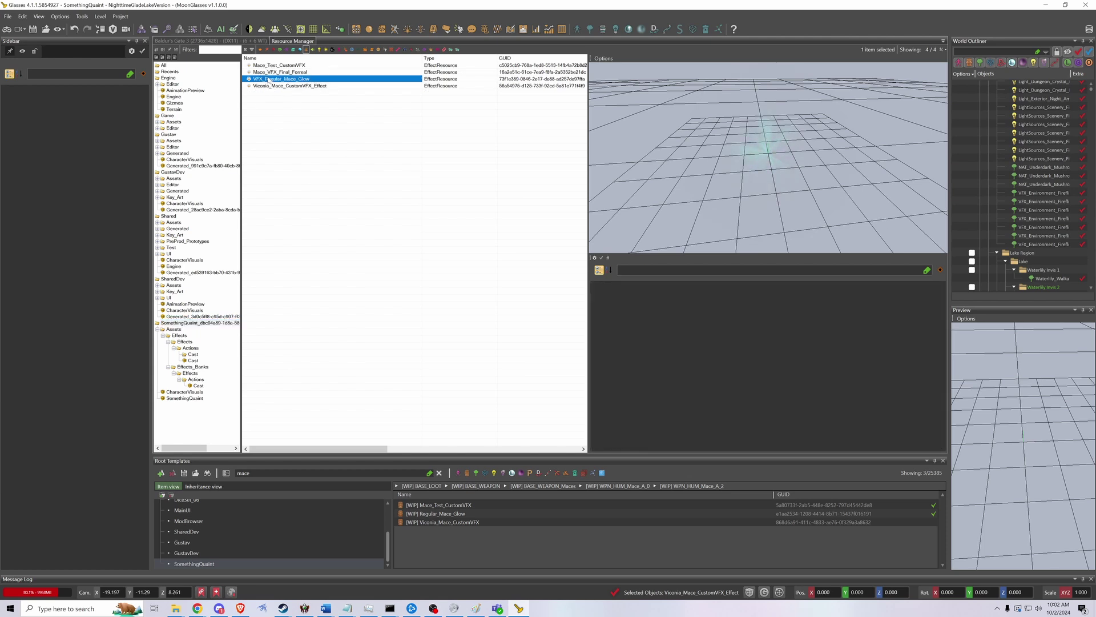
Step: Filter the mod's resources by "viconia", select Viconia_Mace_CustomVFX_Effect, and clear the filter
click(245, 50)
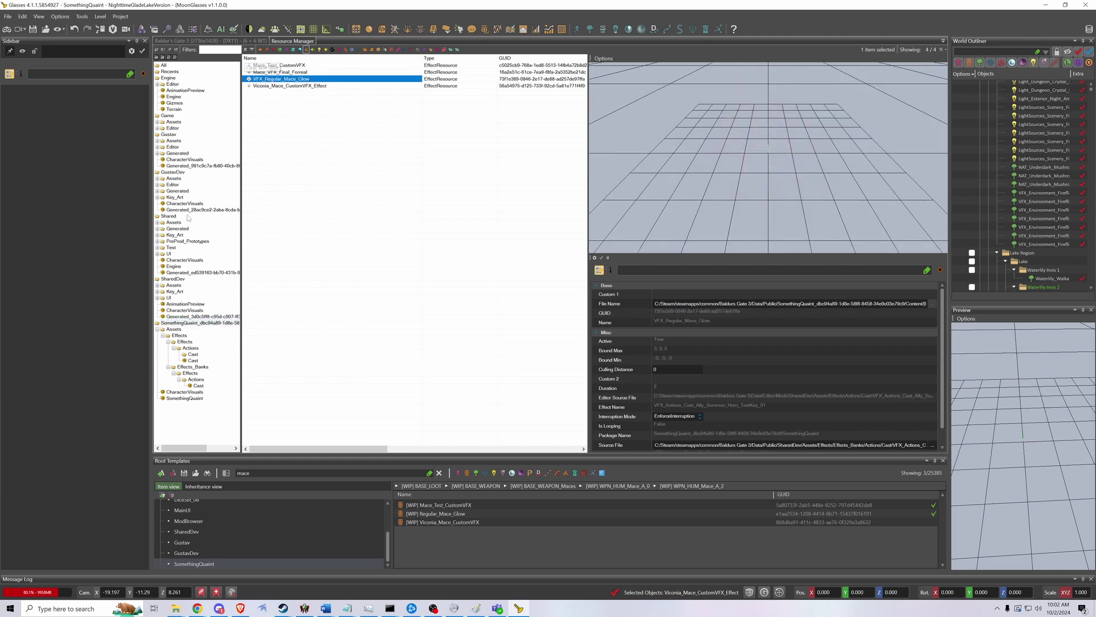
click(211, 50)
text(viconia)
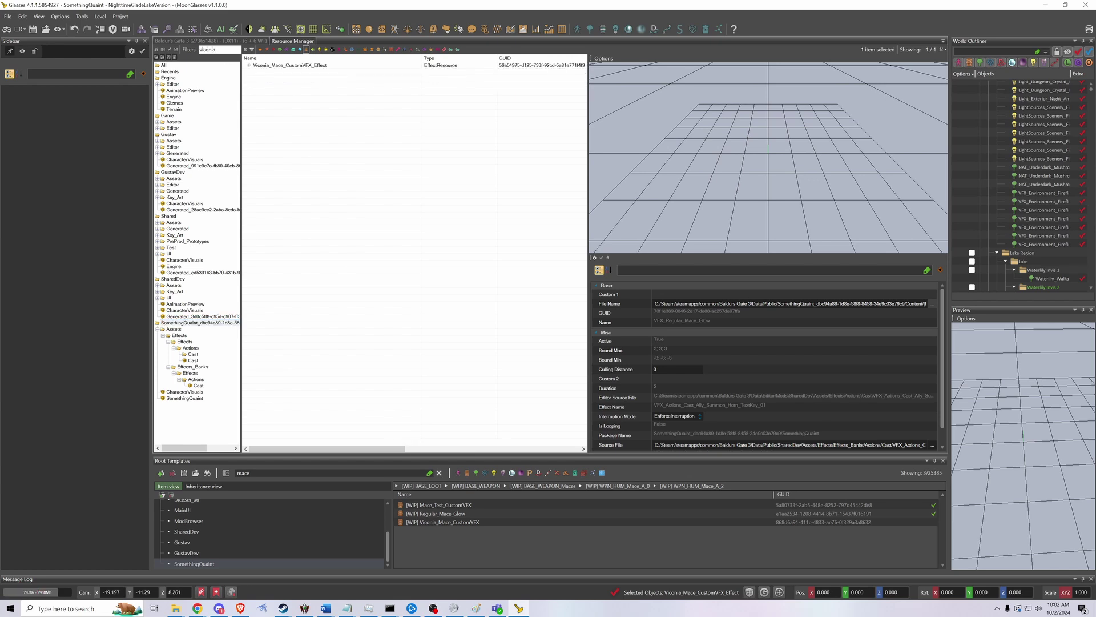
click(265, 66)
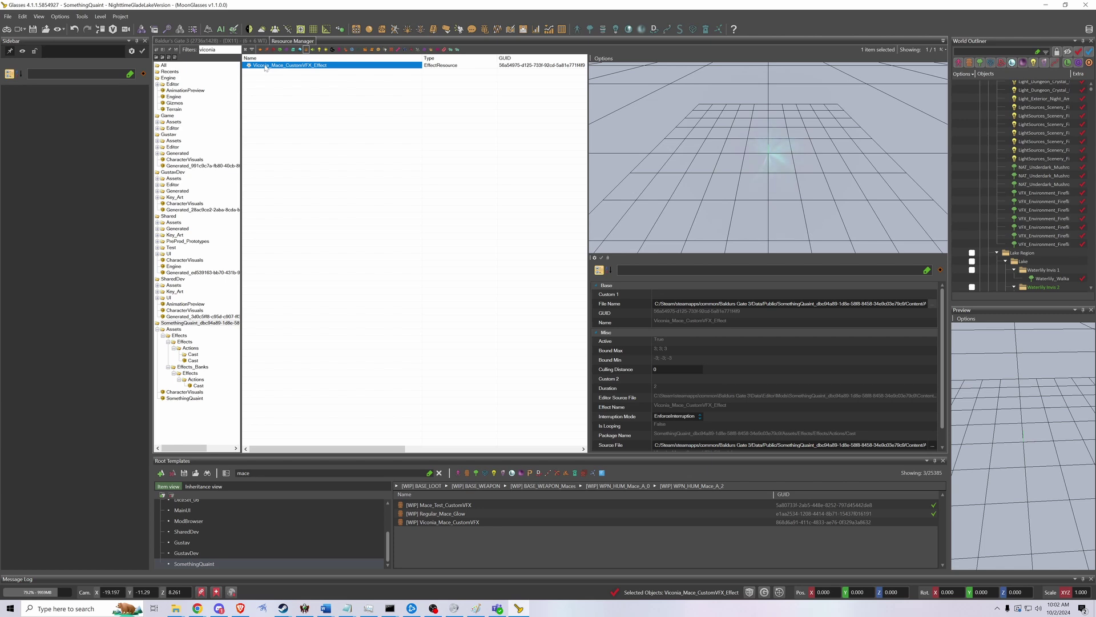
click(245, 50)
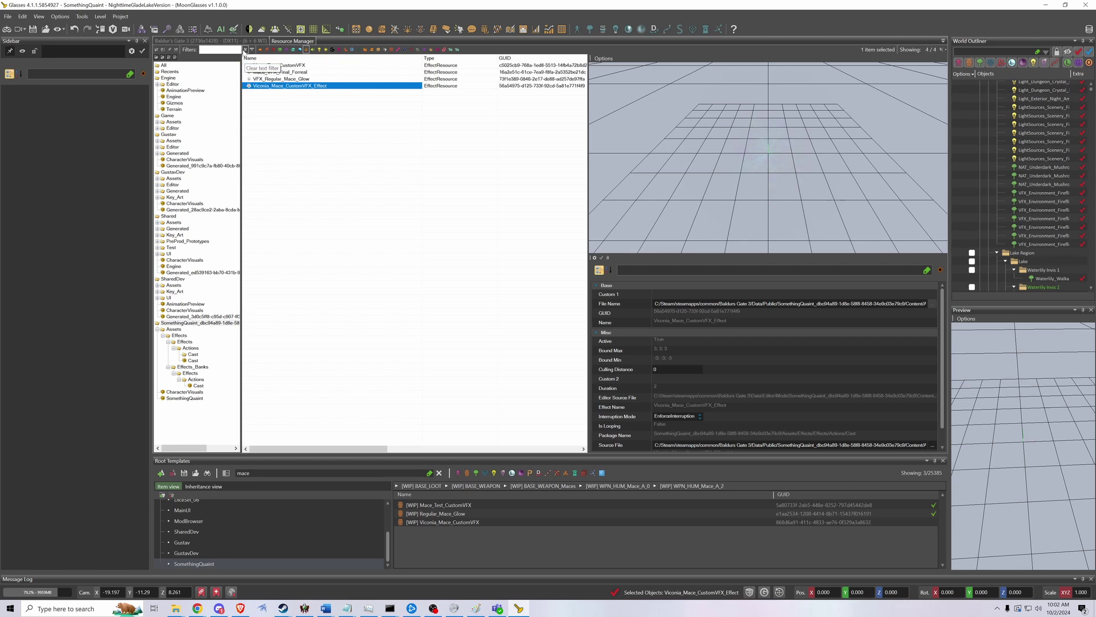
Step: List every resource type in the SomethingQuaint mod and open the Viconia_Mace_CustomVFX visual's attachments for editing
click(306, 51)
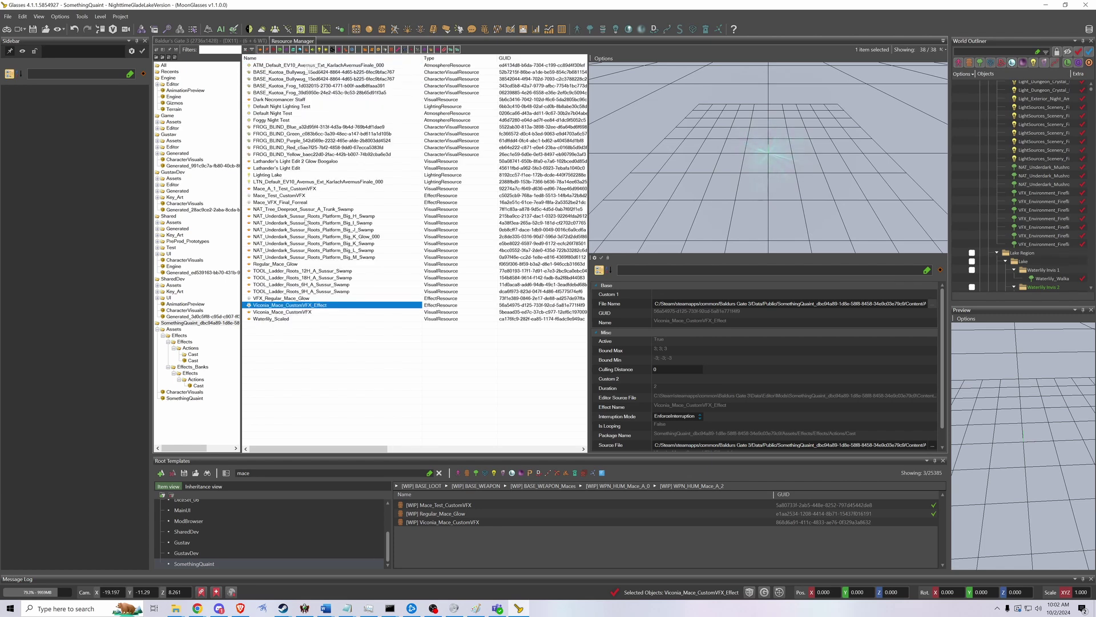
click(289, 312)
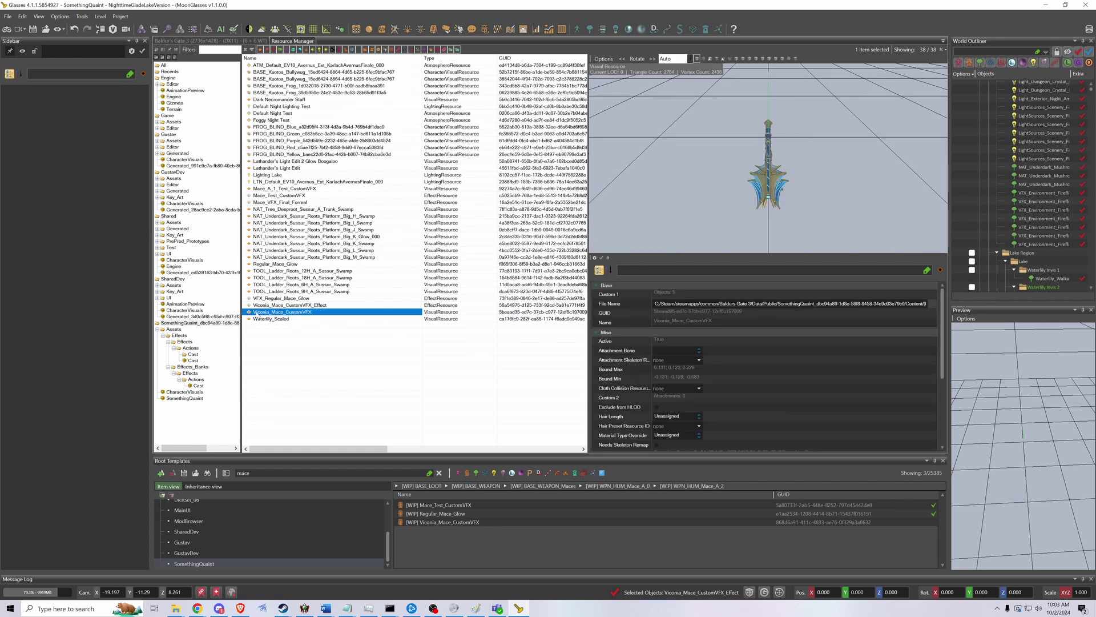
double_click(298, 313)
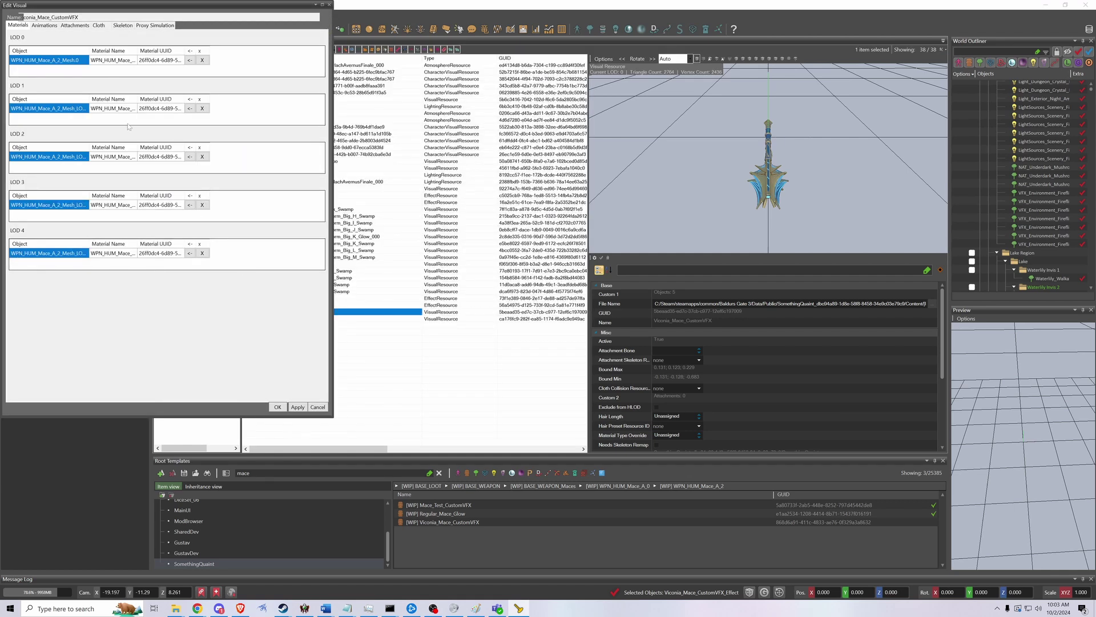
click(75, 25)
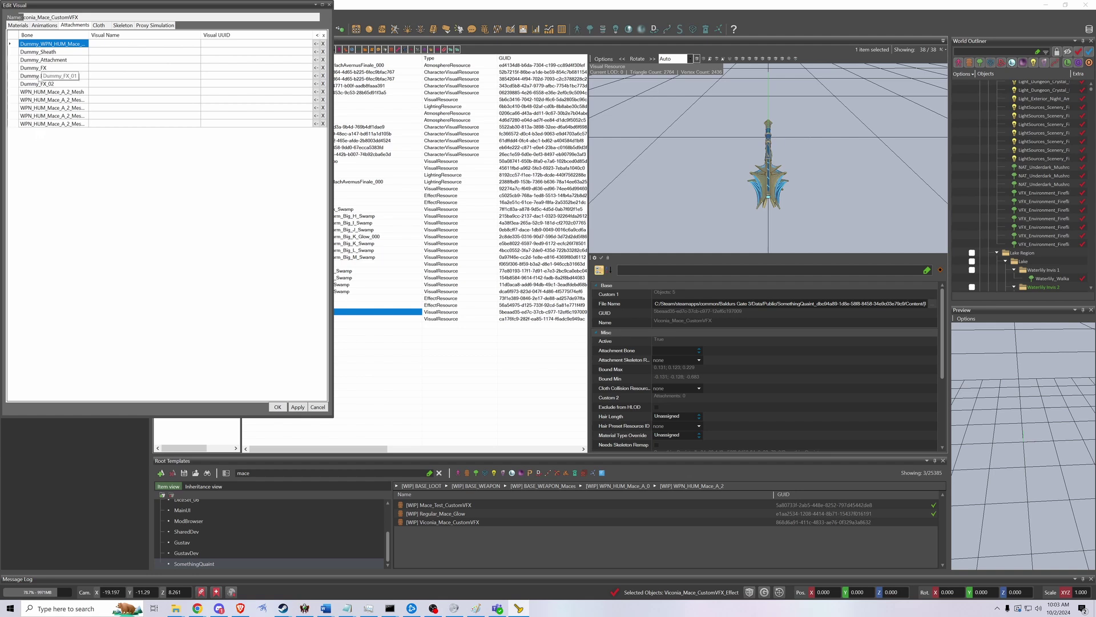
click(369, 365)
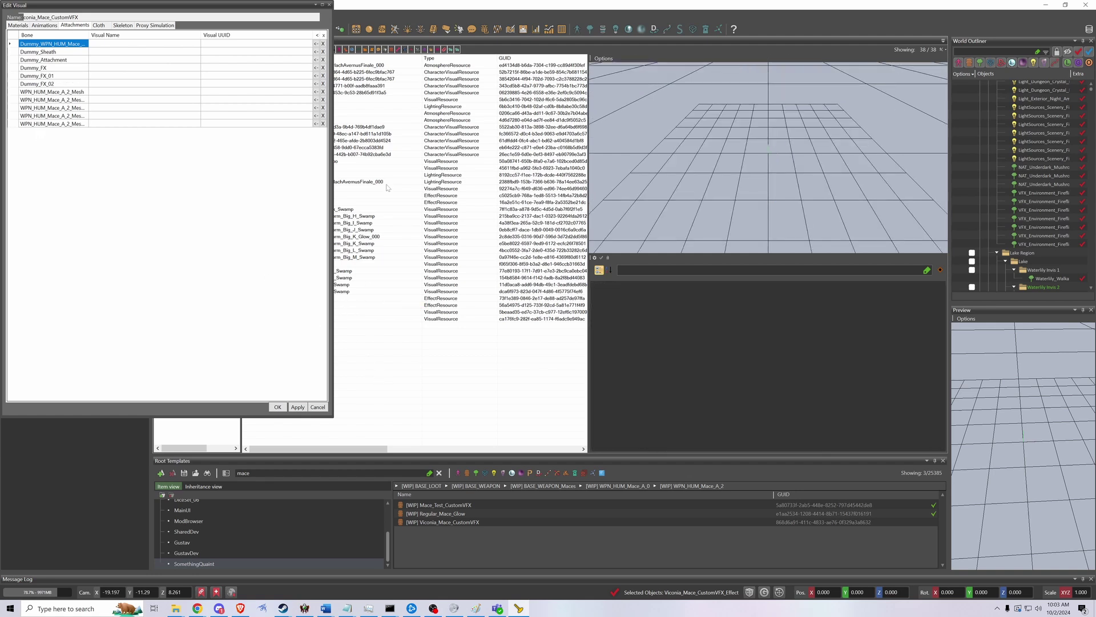
Step: Attach Viconia_Mace_CustomVFX_Effect to the visual's Dummy_FX_01 bone and save the visual's changes
drag(269, 7, 899, 94)
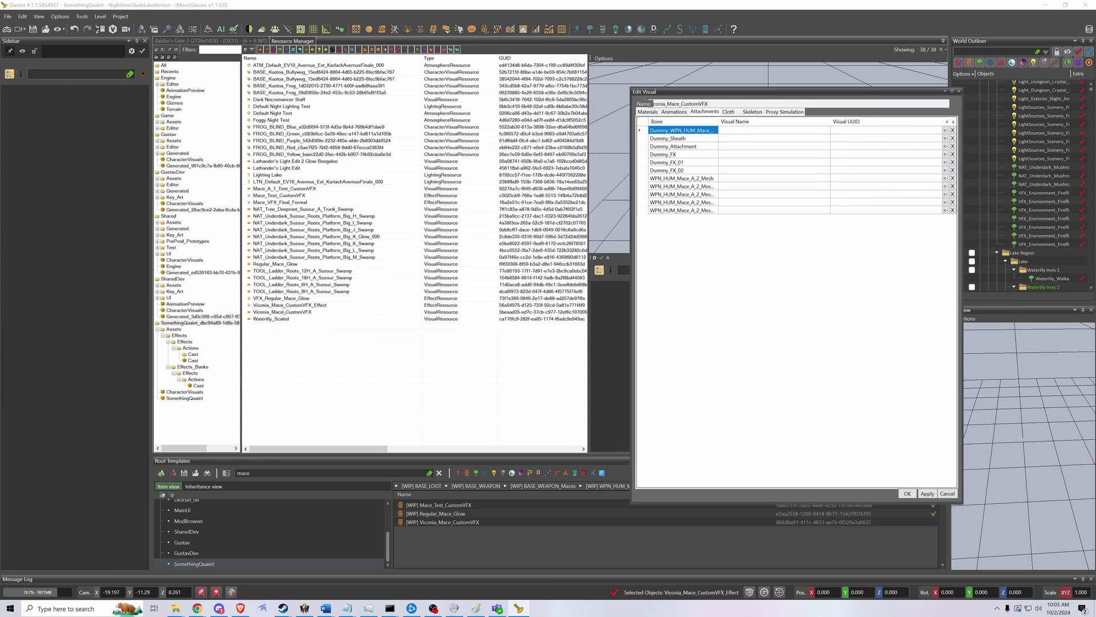
click(284, 305)
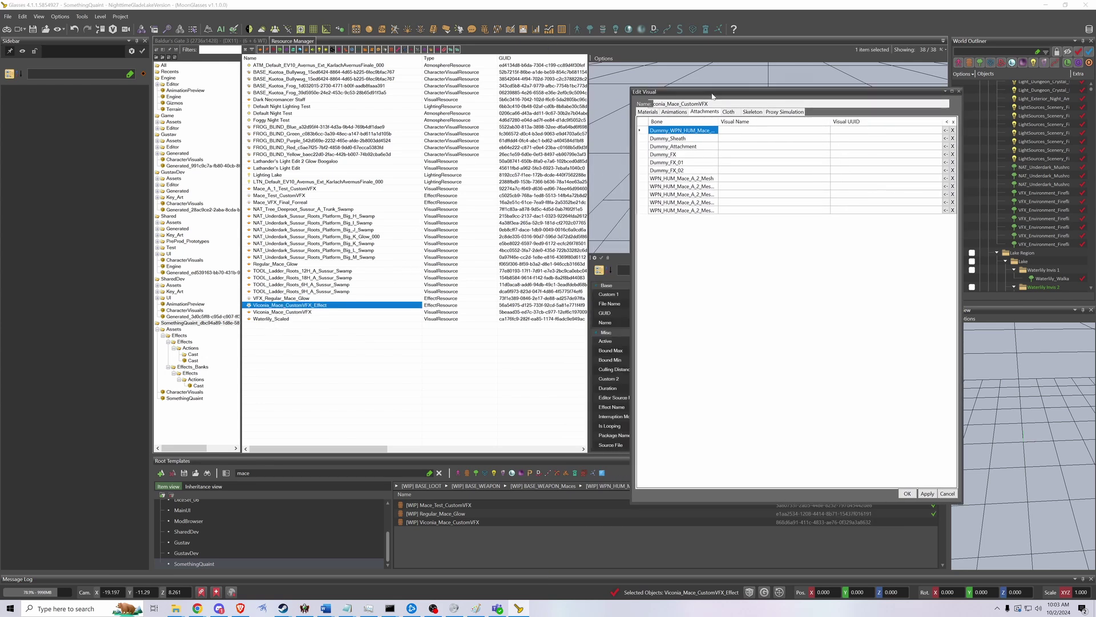
drag(713, 94, 742, 137)
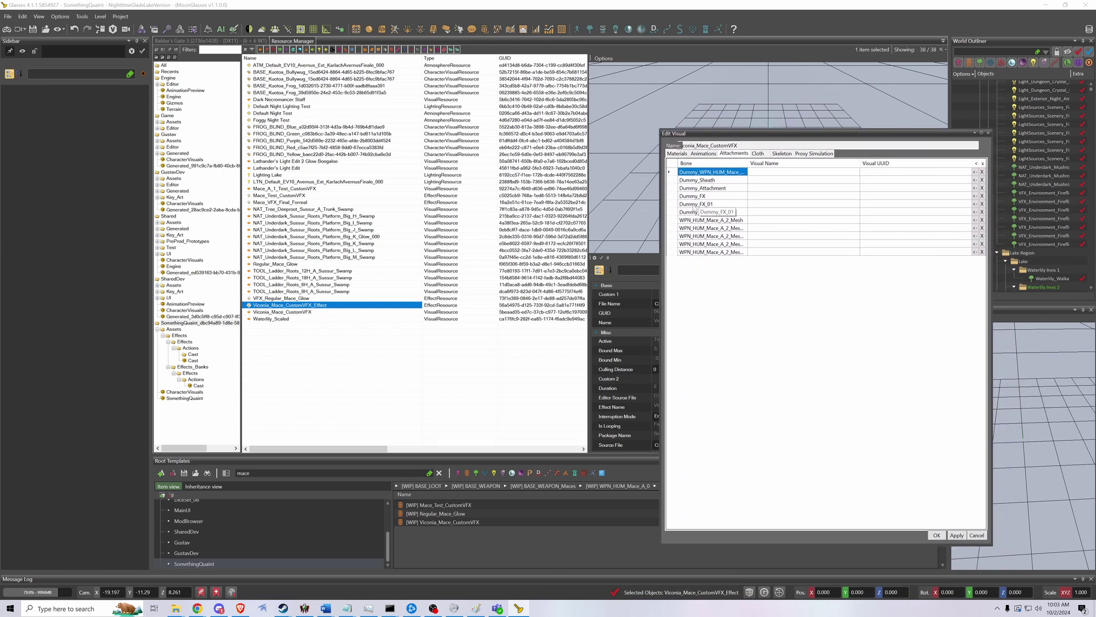
click(975, 205)
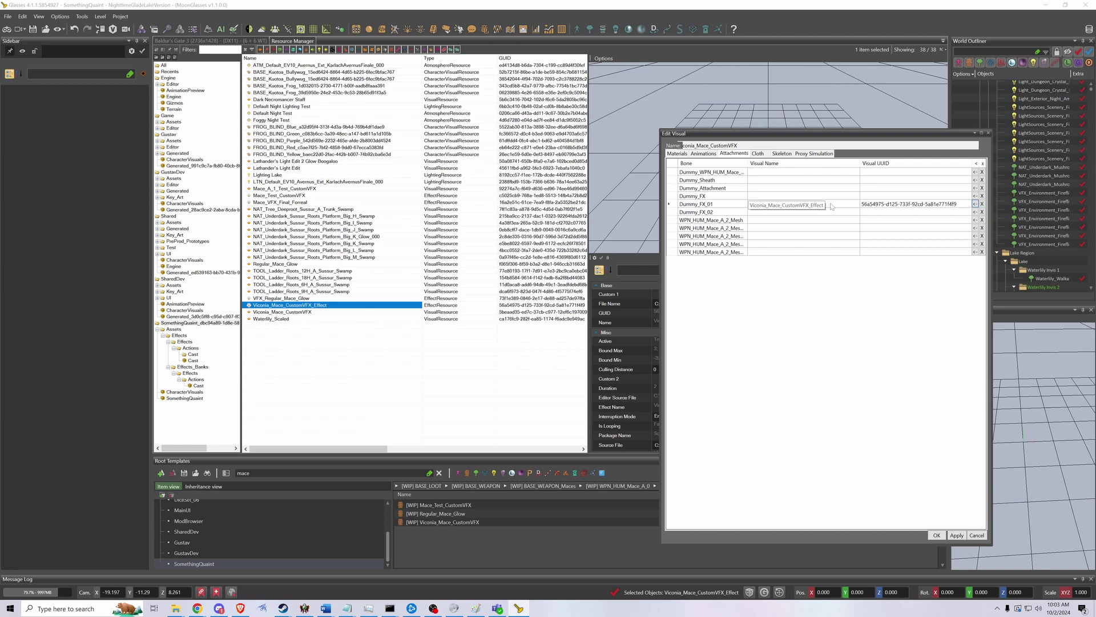
click(956, 536)
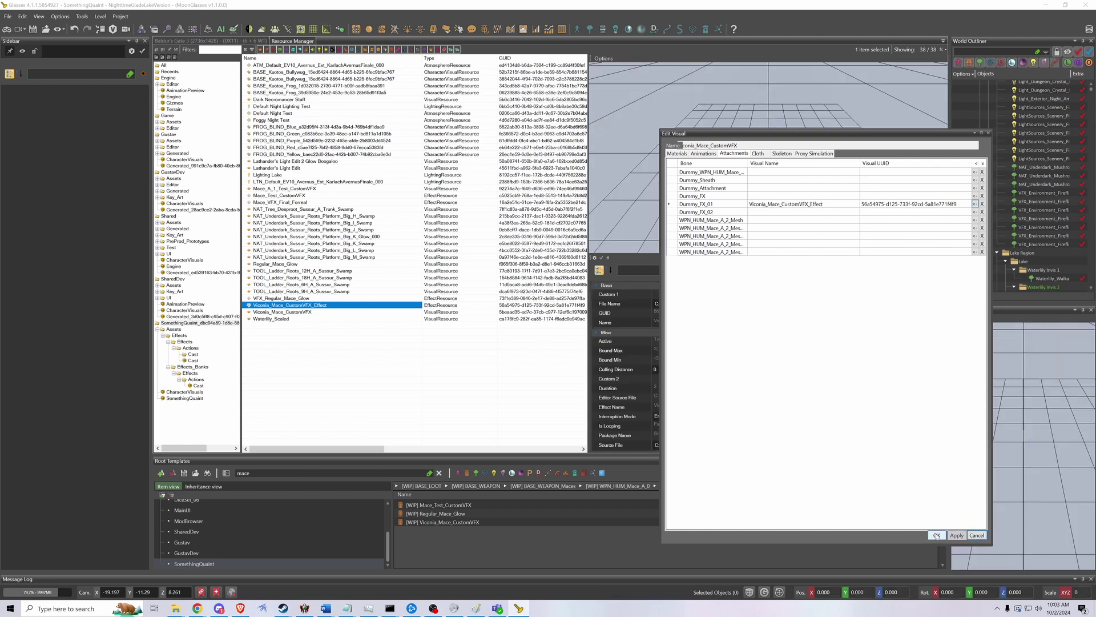
click(937, 536)
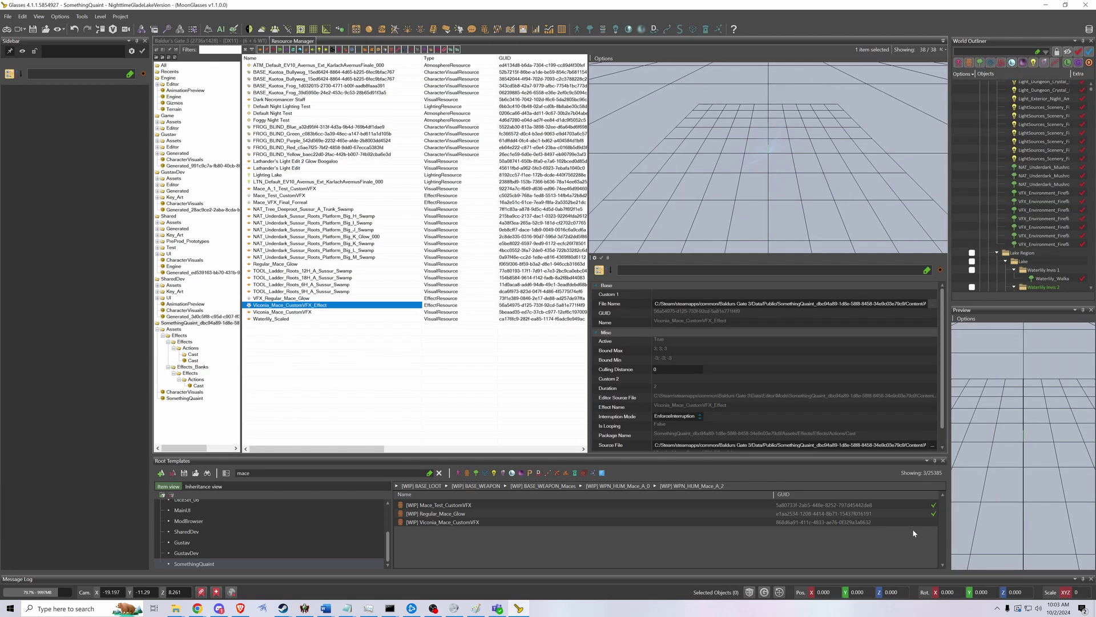
Step: Set the Visual Resource ID of the Viconia_Mace_CustomVFX root template to the Viconia_Mace_CustomVFX visual
click(440, 474)
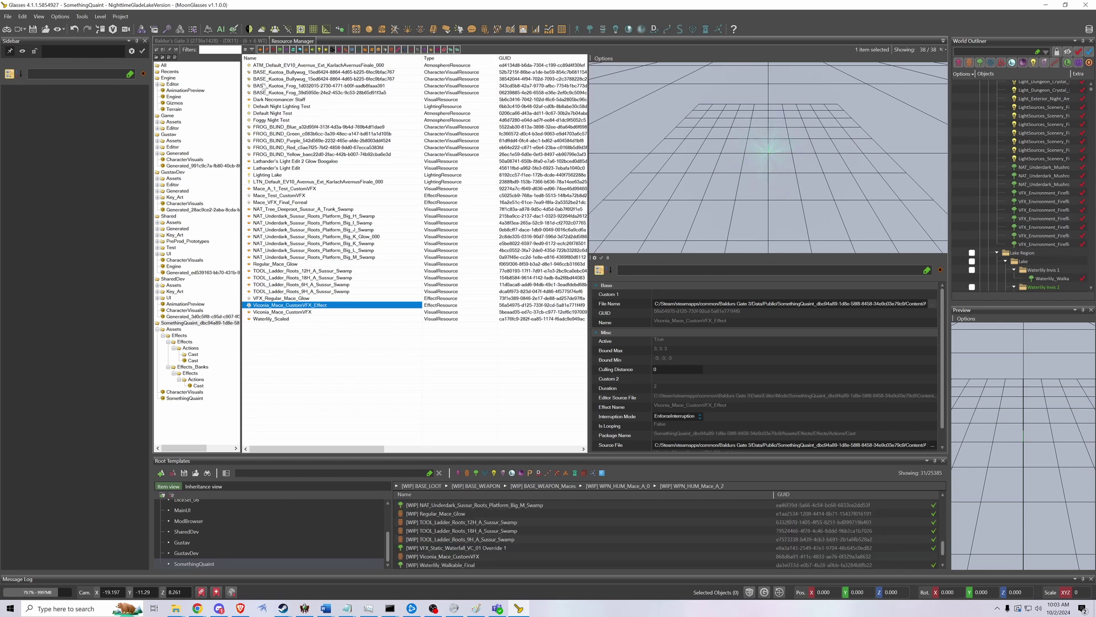
click(216, 41)
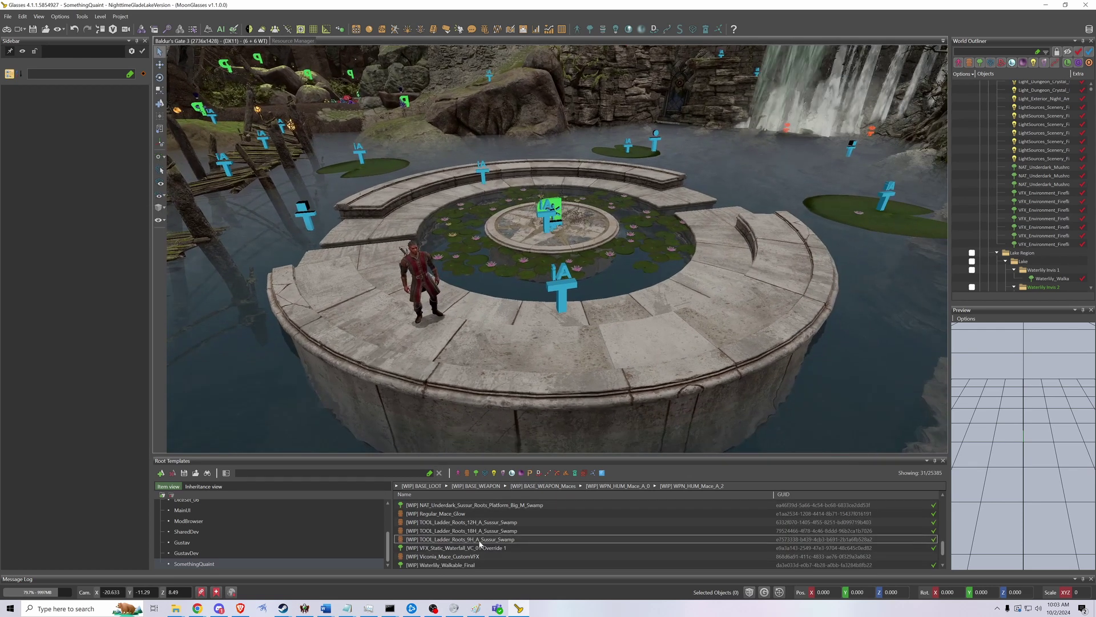
click(466, 557)
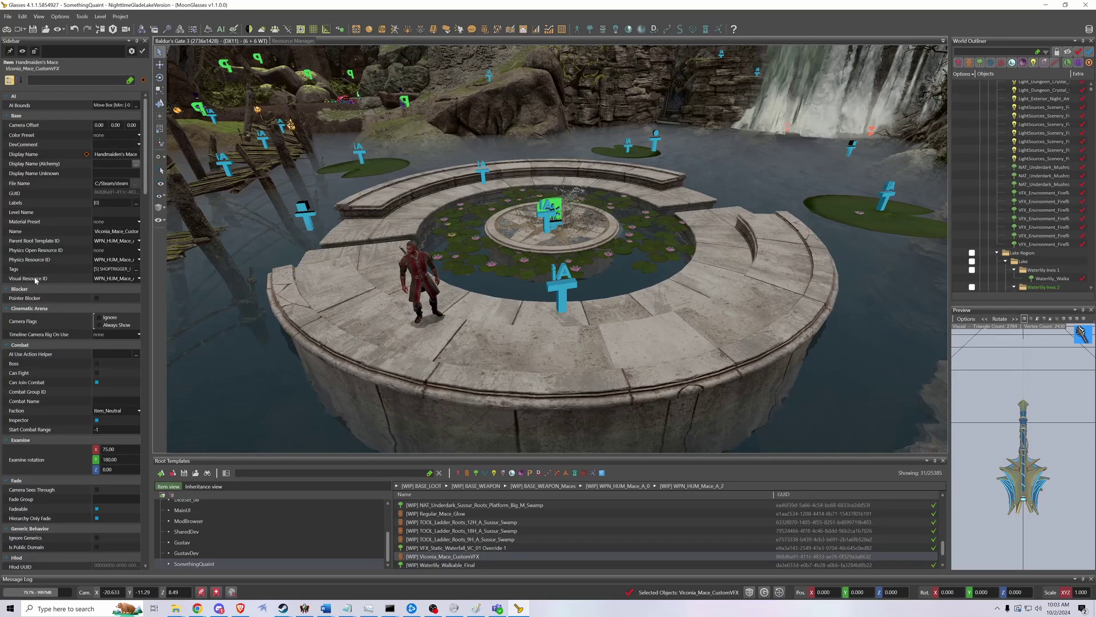
click(139, 278)
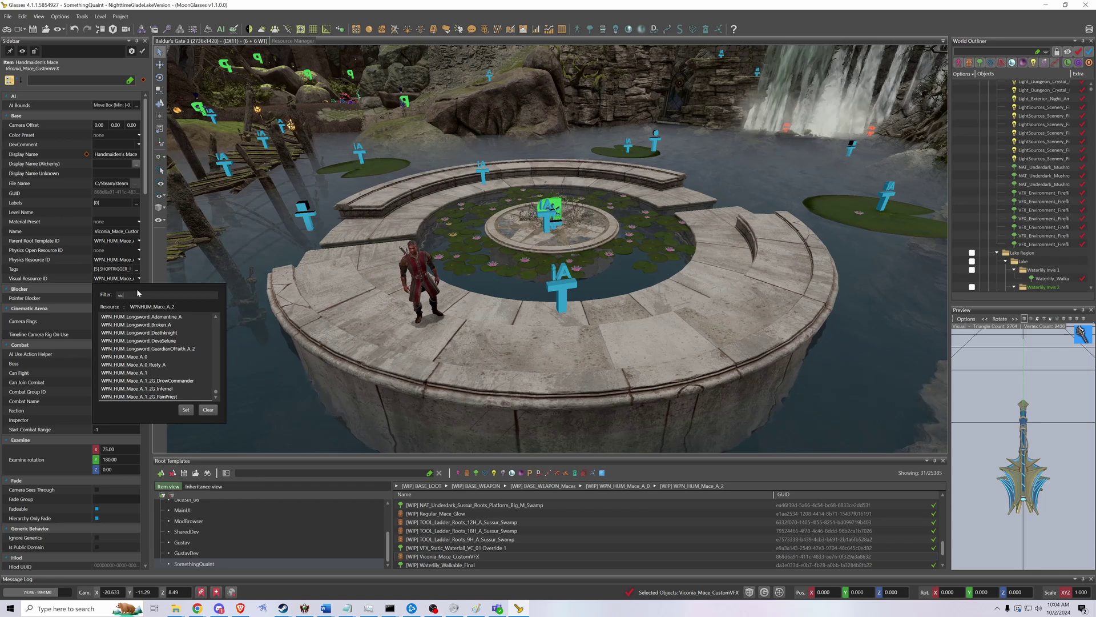
text(viconia)
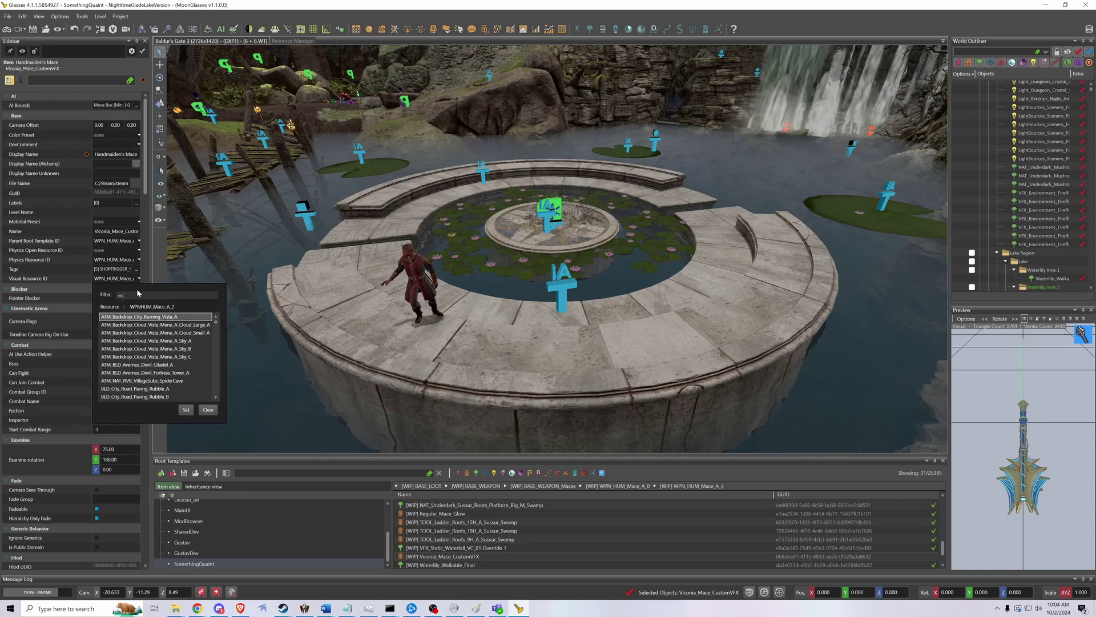
text(_mace_custom)
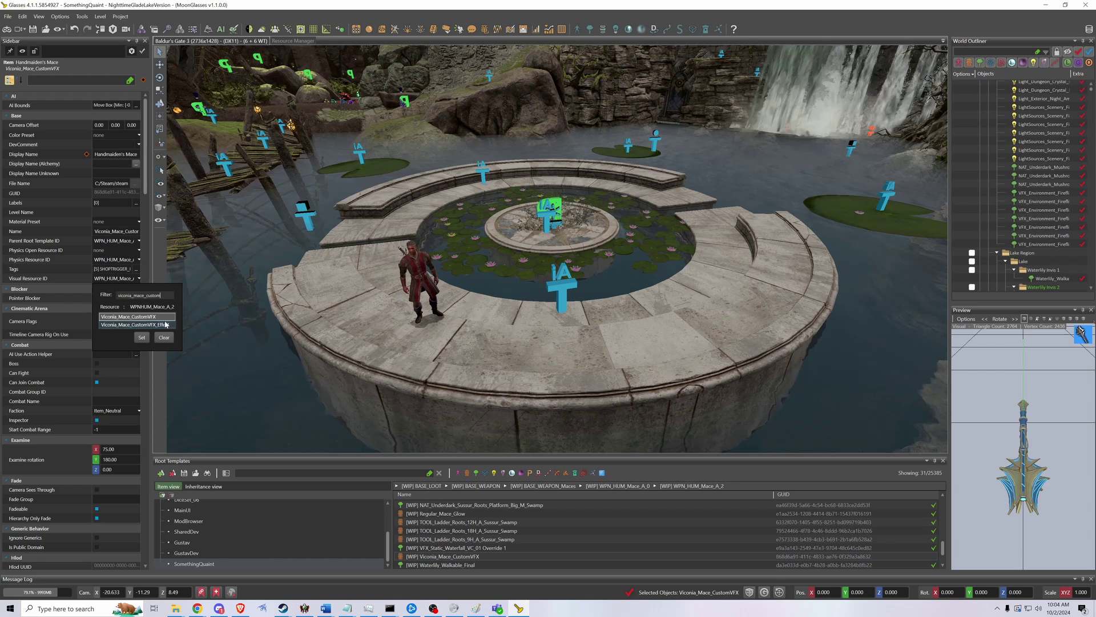
click(142, 338)
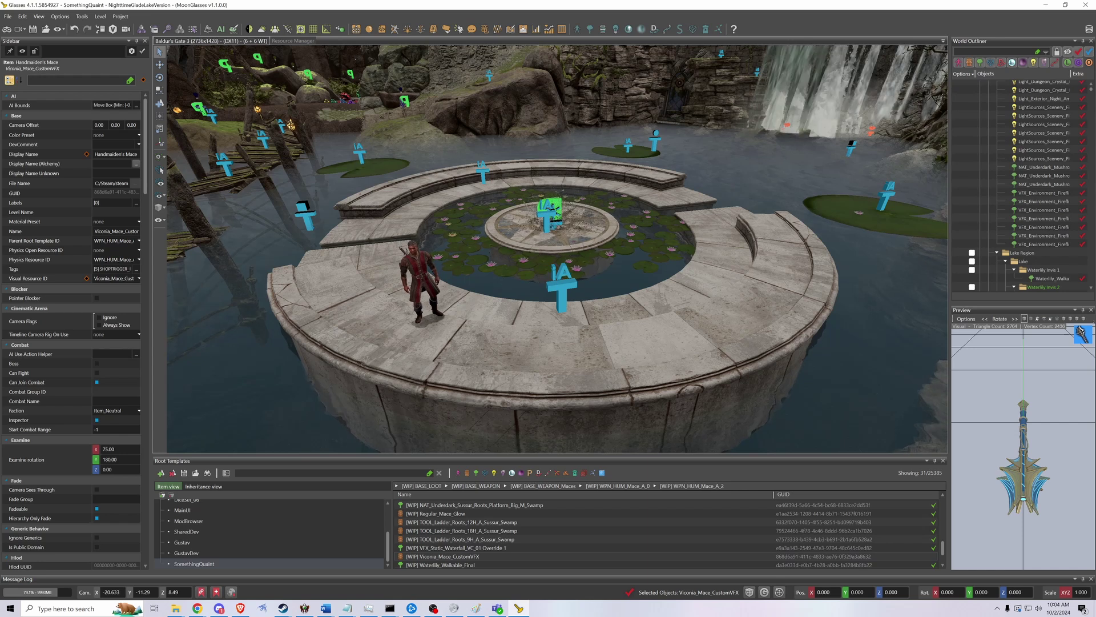
Step: Place a Viconia_Mace_CustomVFX mace on the stone platform in front of the character and view its effect up close
click(456, 548)
click(465, 557)
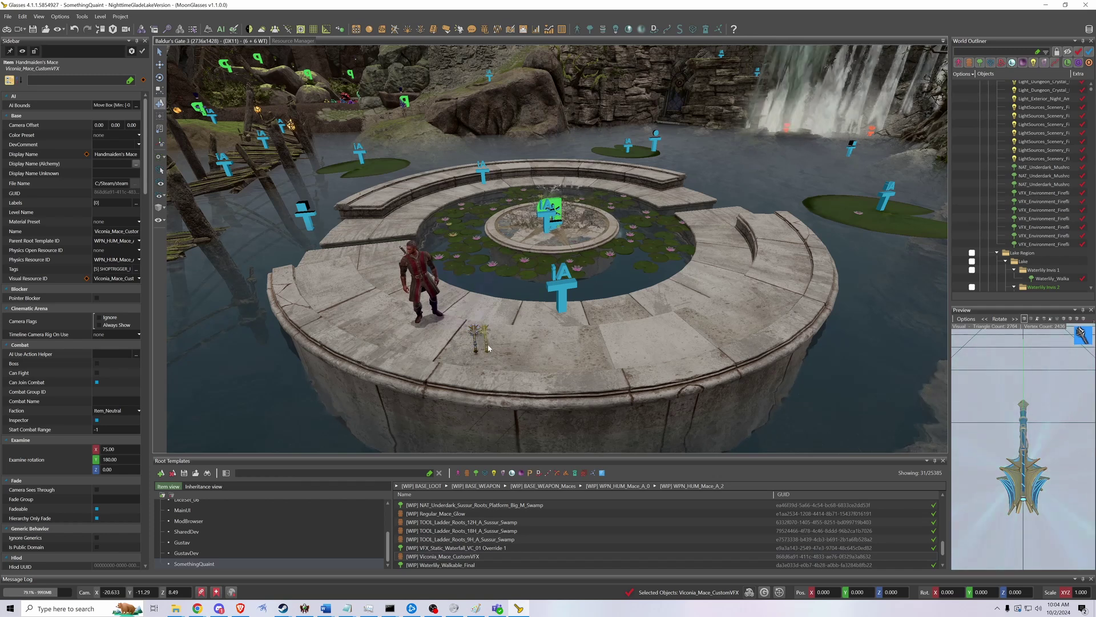
click(467, 351)
scroll(552, 350, up, 1)
scroll(553, 350, up, 5)
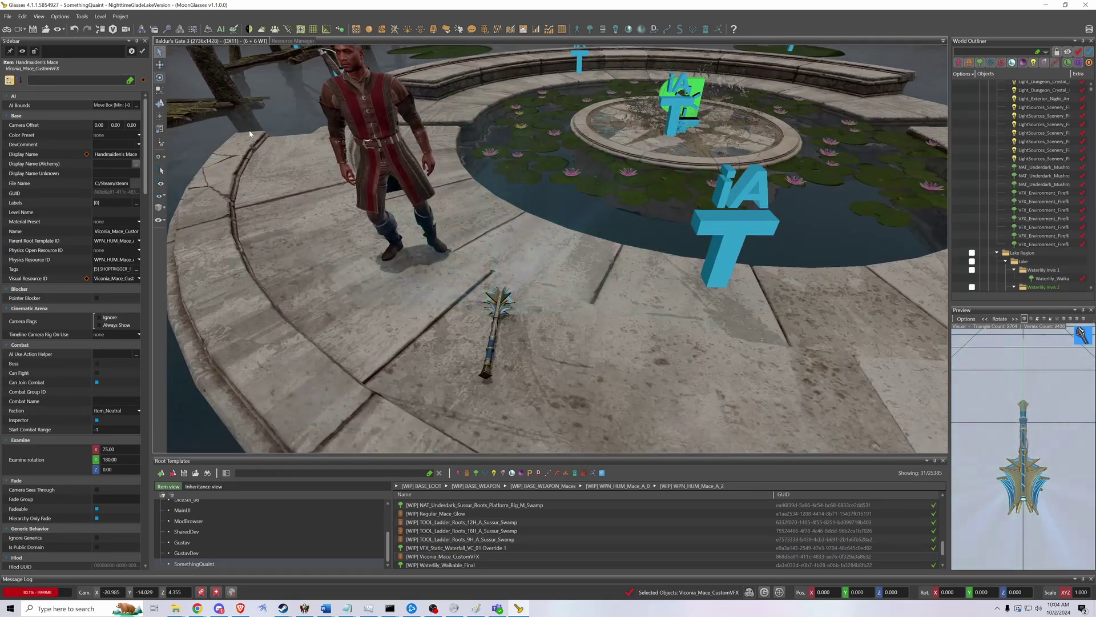
right_drag(519, 301, 370, 278)
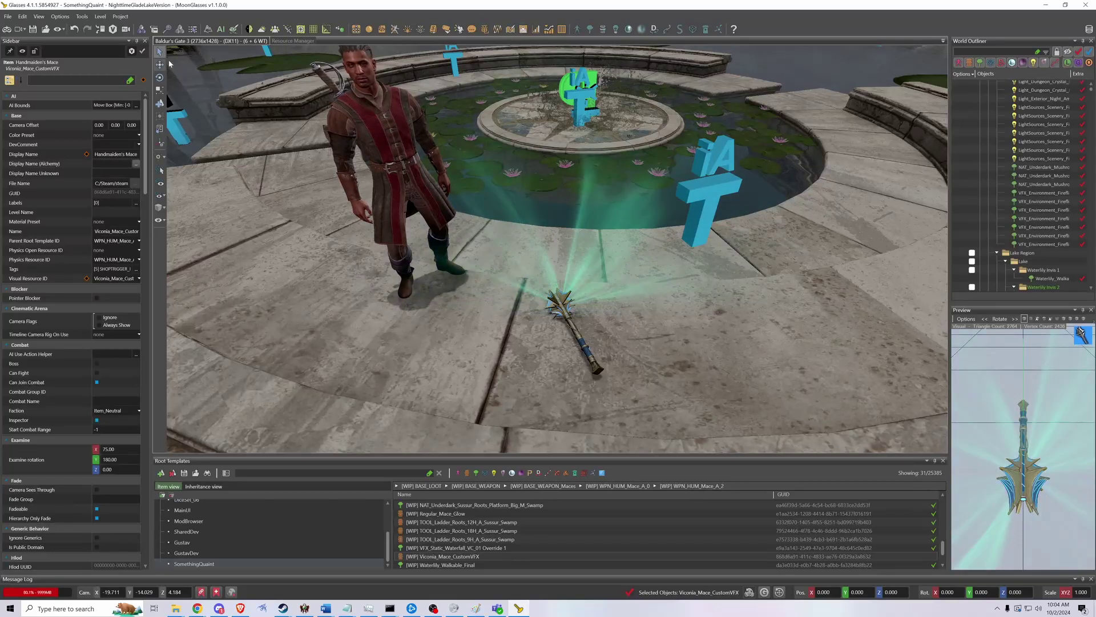
Step: Enter game mode, pick up the Handmaiden's Mace and equip it on the character from the inventory
click(8, 29)
click(539, 345)
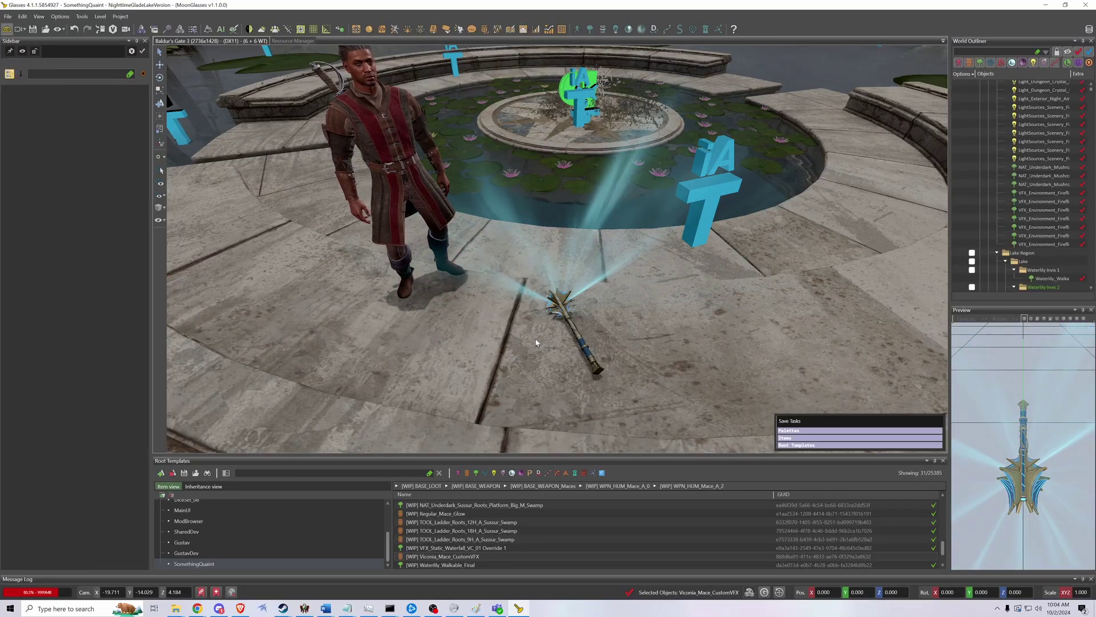
click(603, 309)
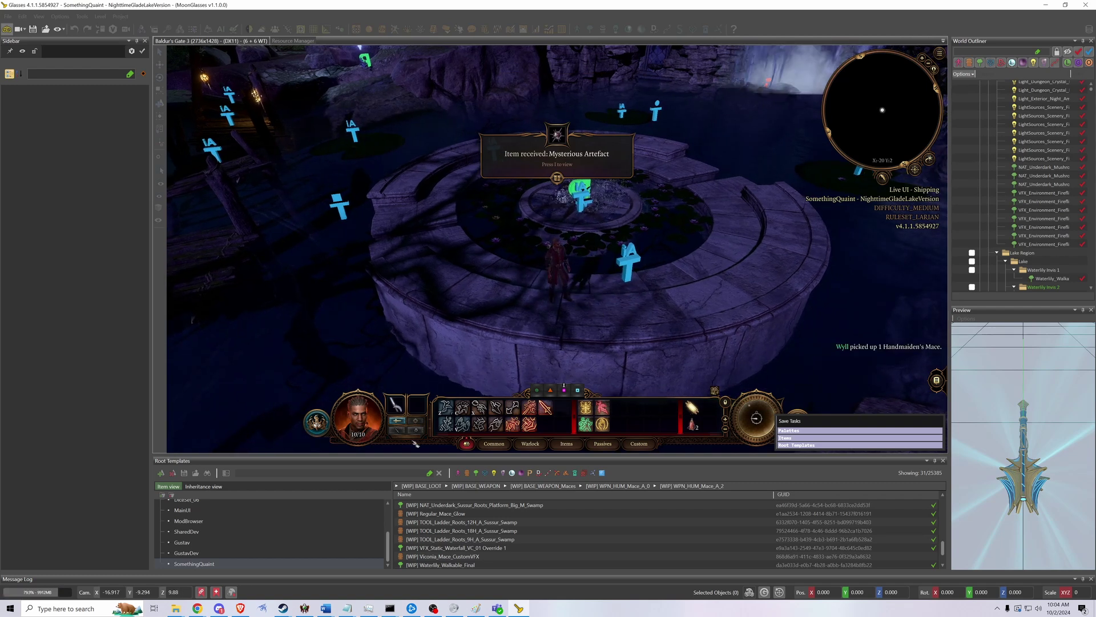
key(i)
double_click(592, 139)
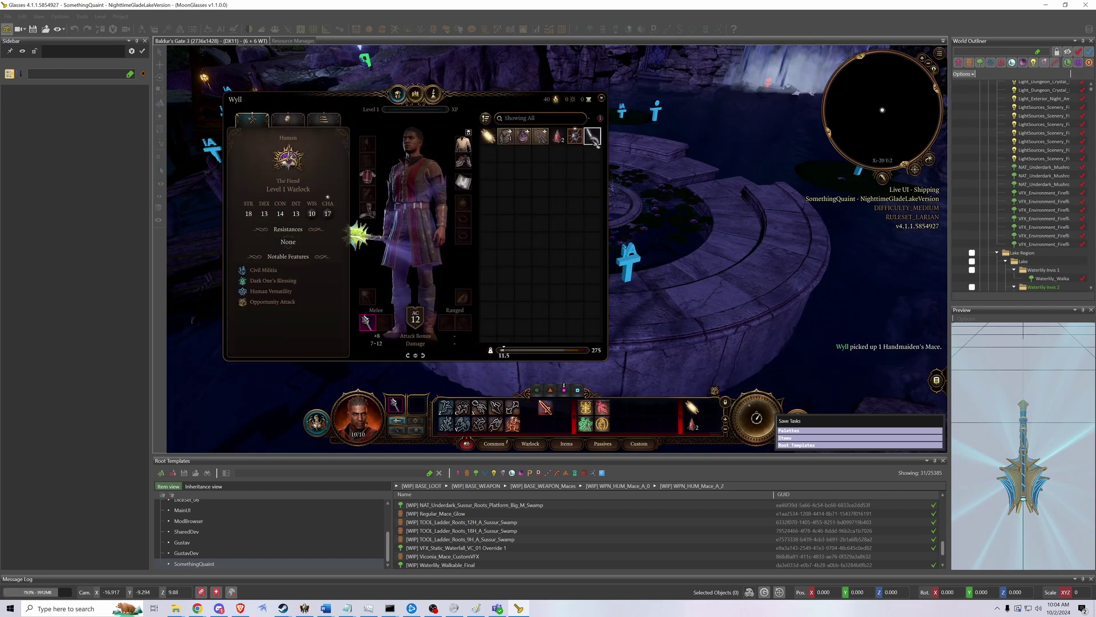
key(i)
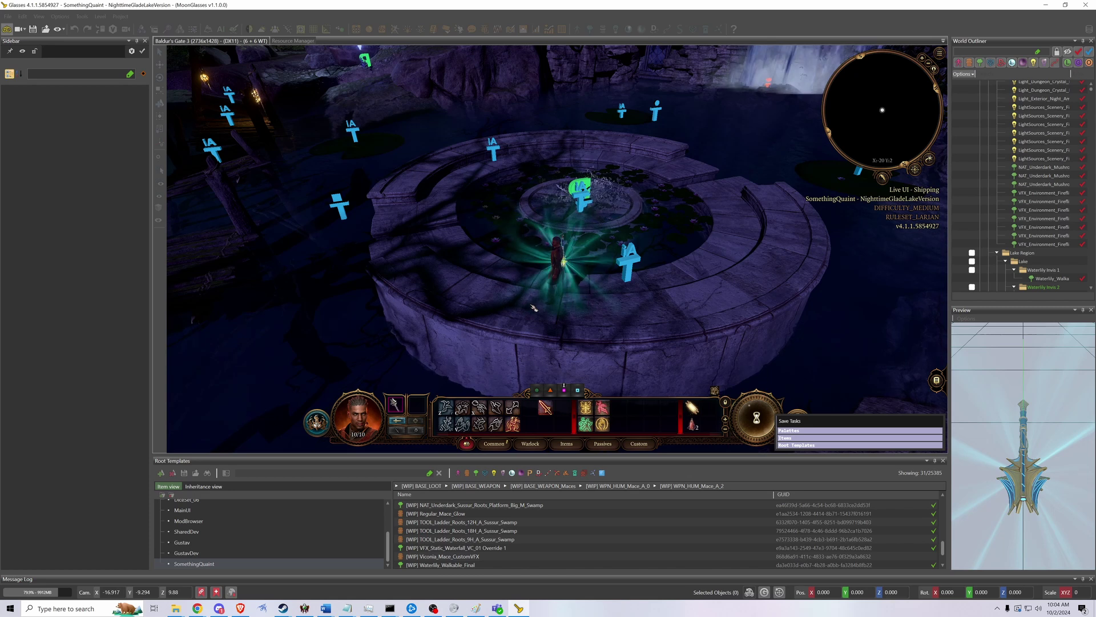
Step: Walk the character across the platform and inspect the equipped mace's glow effect up close
click(555, 323)
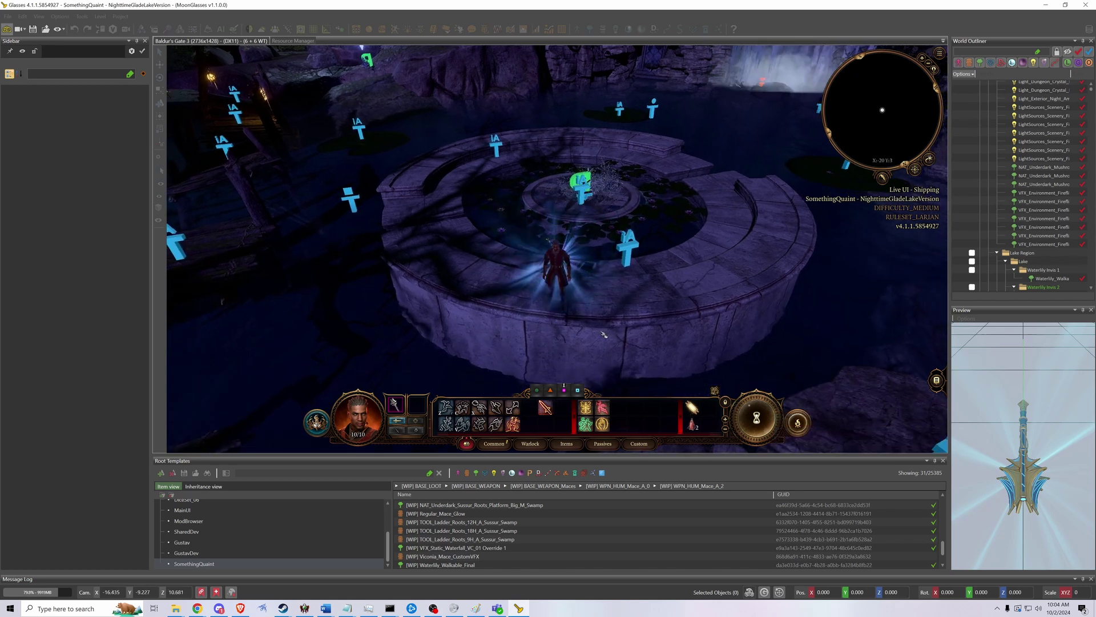
scroll(615, 302, up, 5)
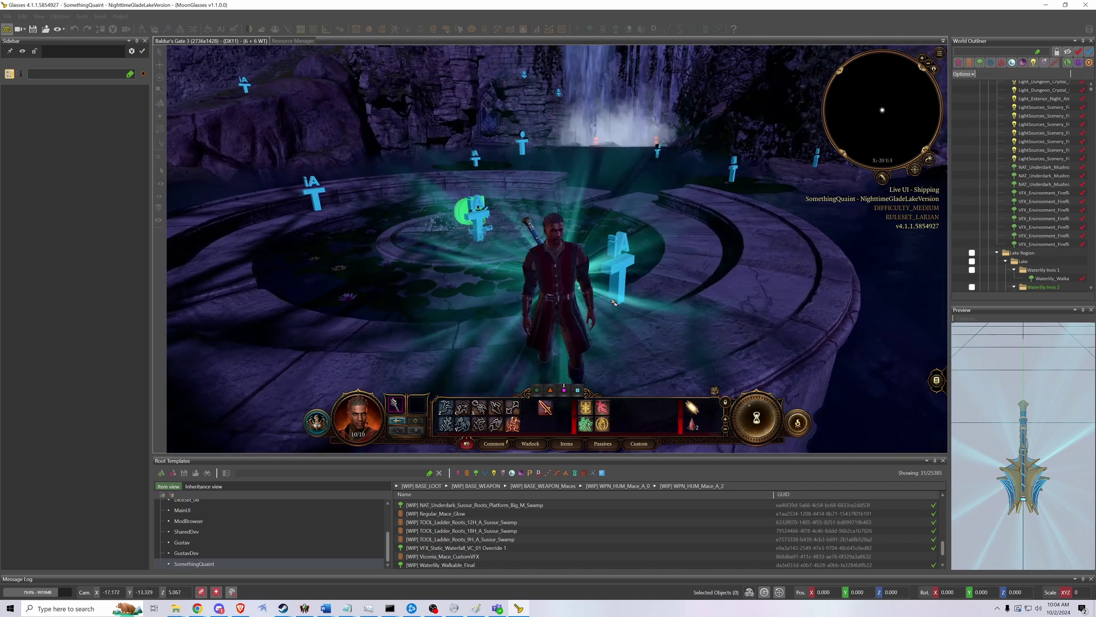
middle_drag(622, 305, 611, 306)
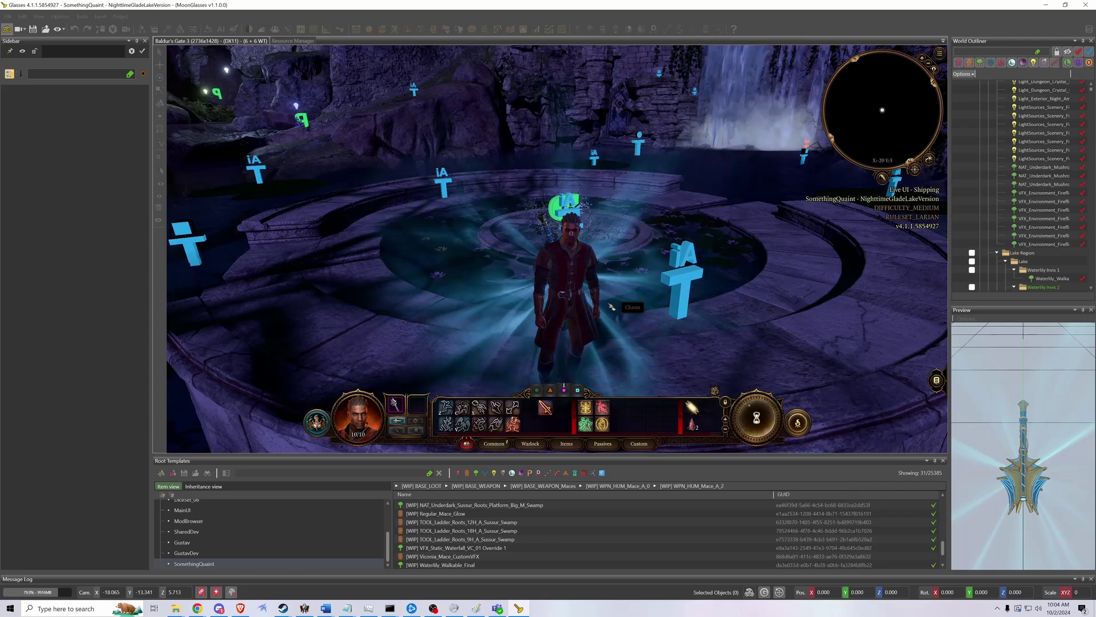